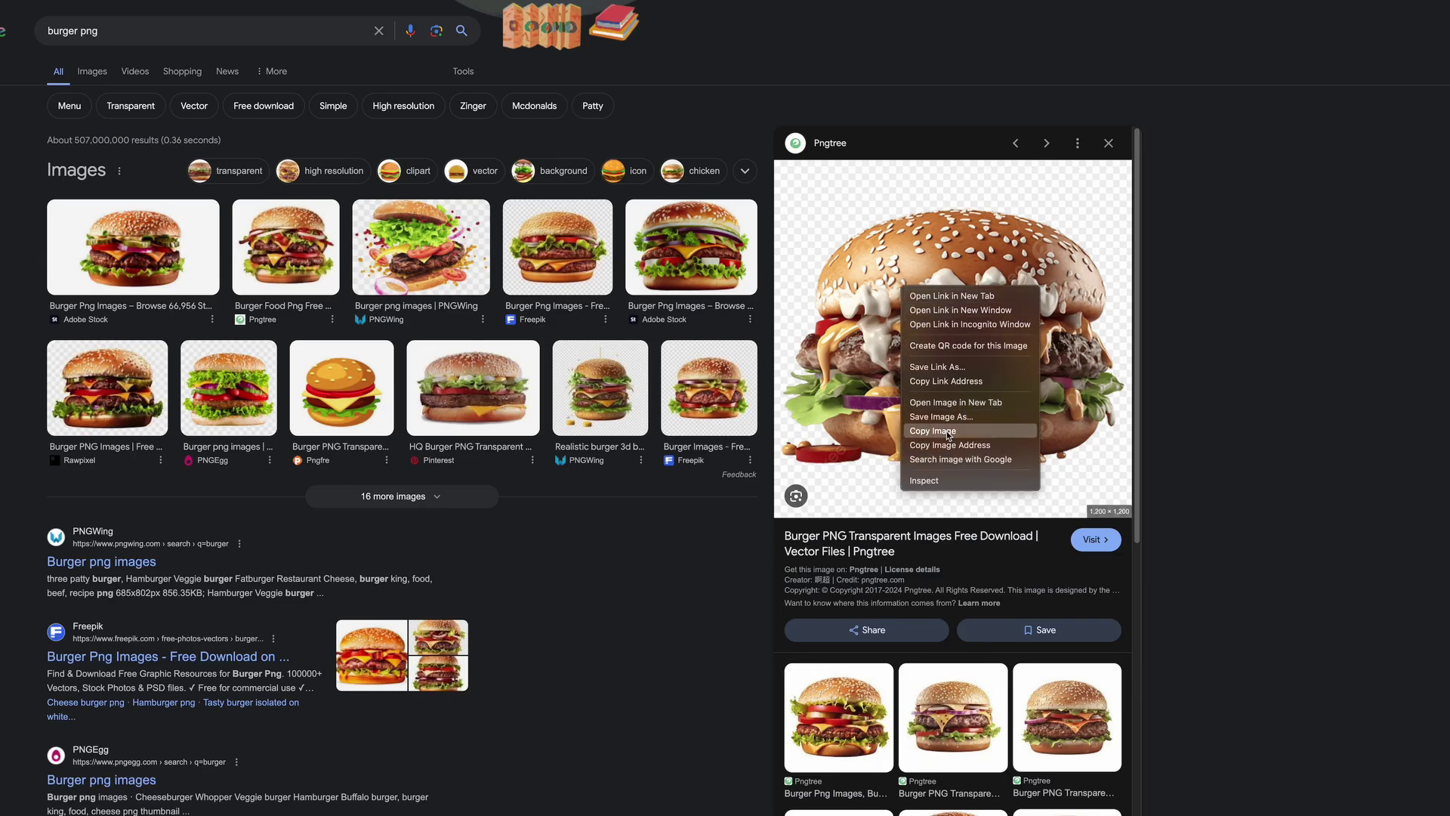
Copy the Pngtree saucy burger image from the Google Images preview
click(961, 432)
Paste the saucy burger into Figma and draw a new portrait frame left of the three burgers
key(super+Tab)
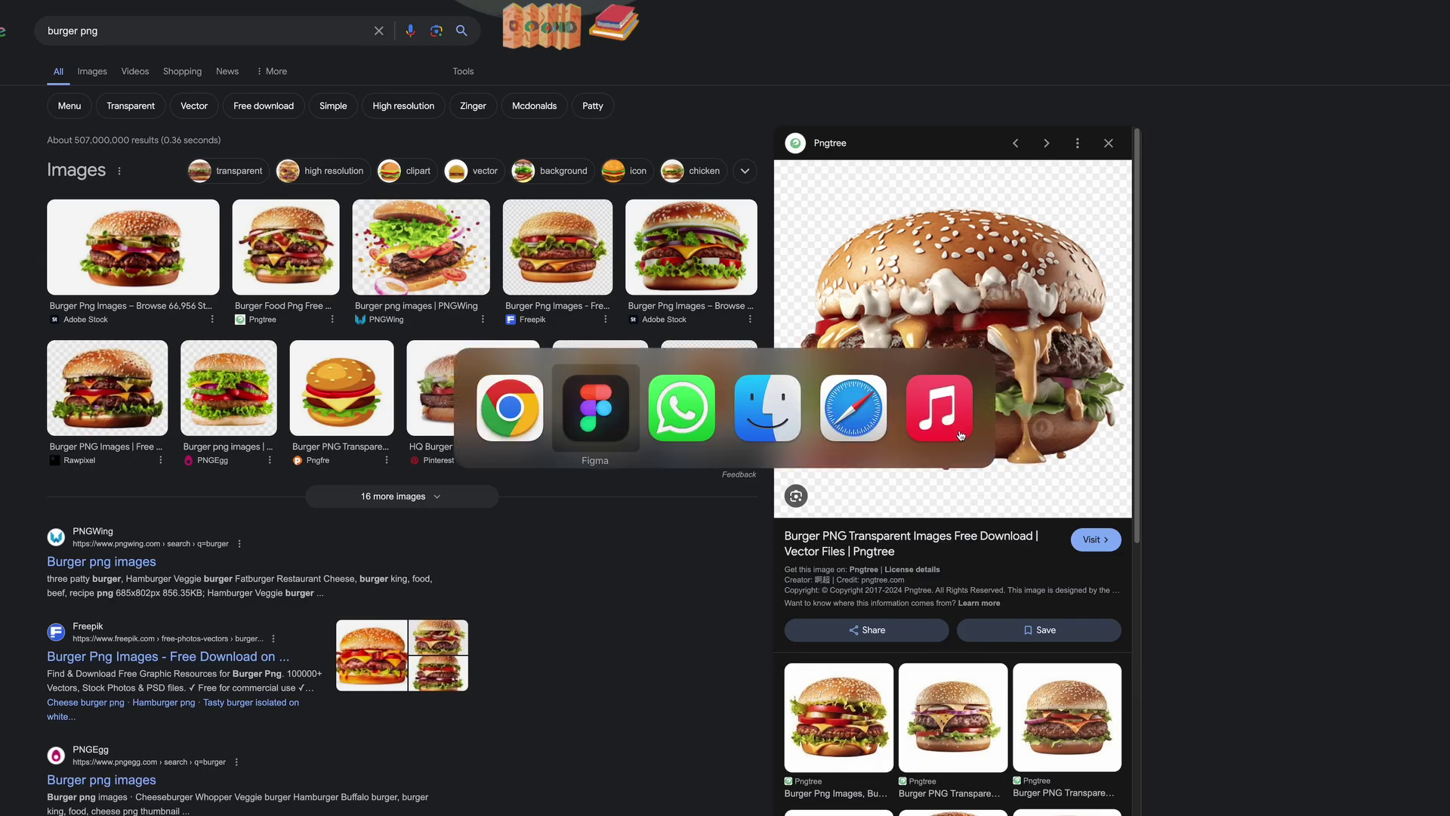
key(ctrl+v)
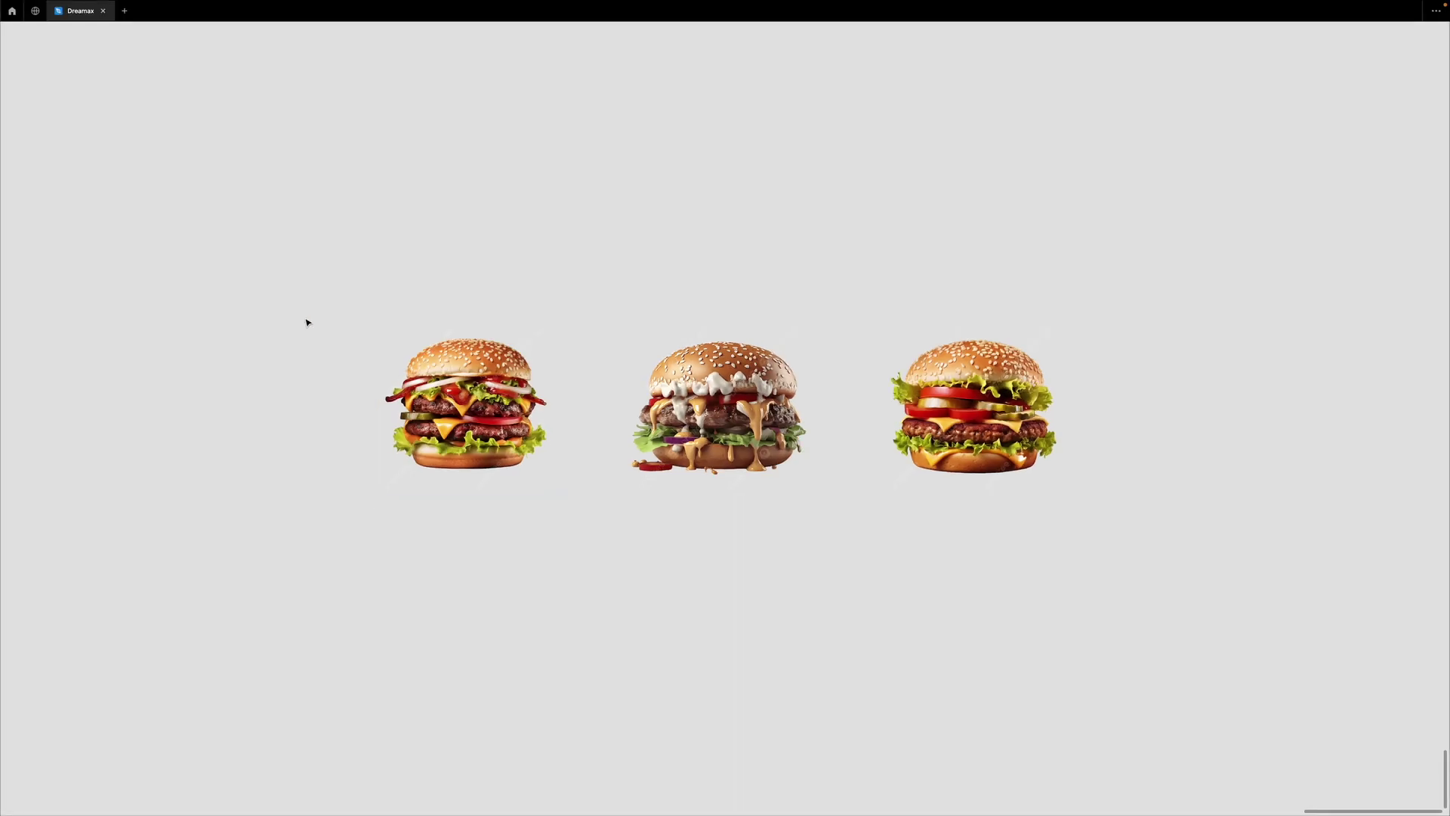
drag(281, 254, 1200, 524)
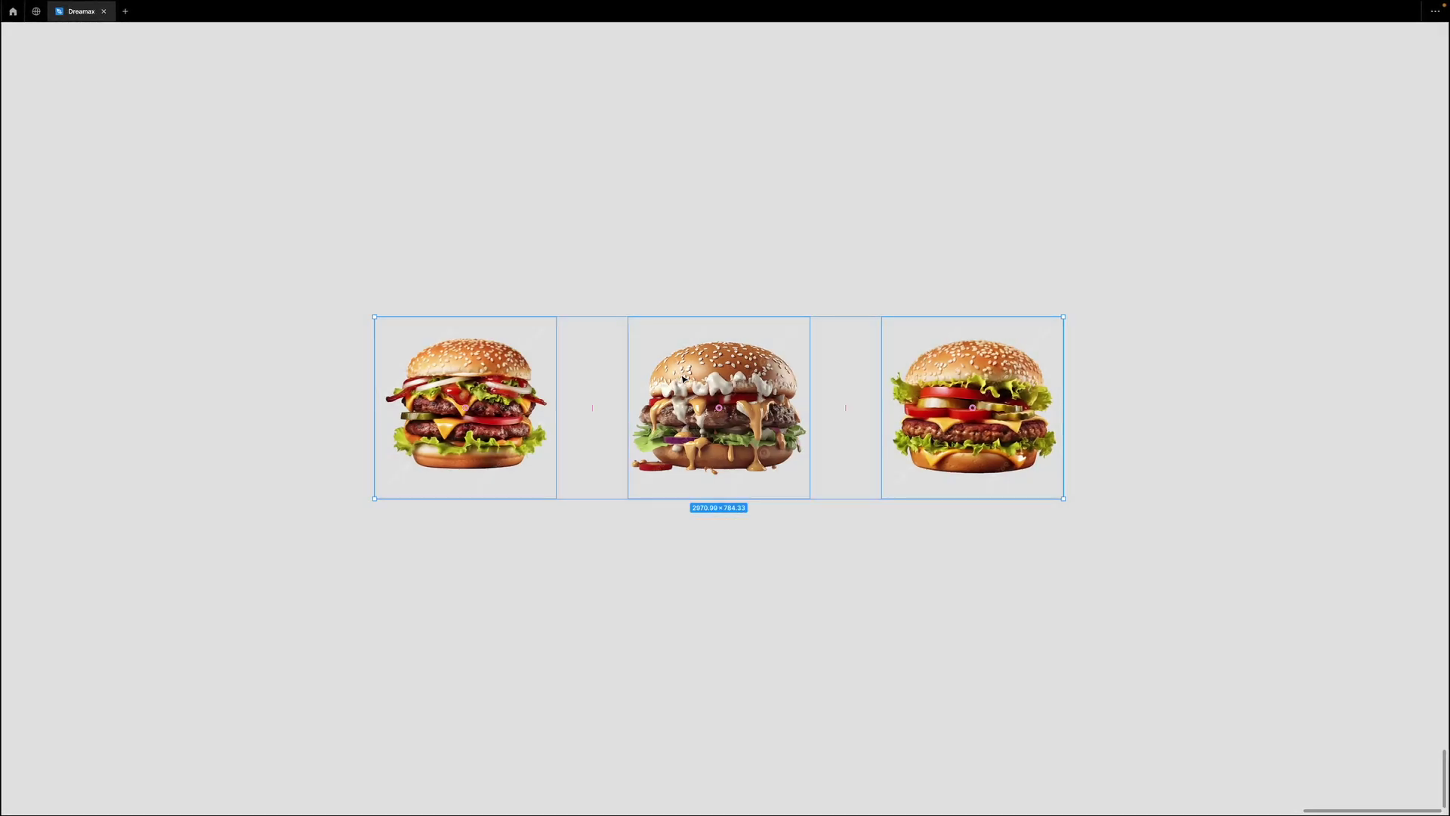
key(f)
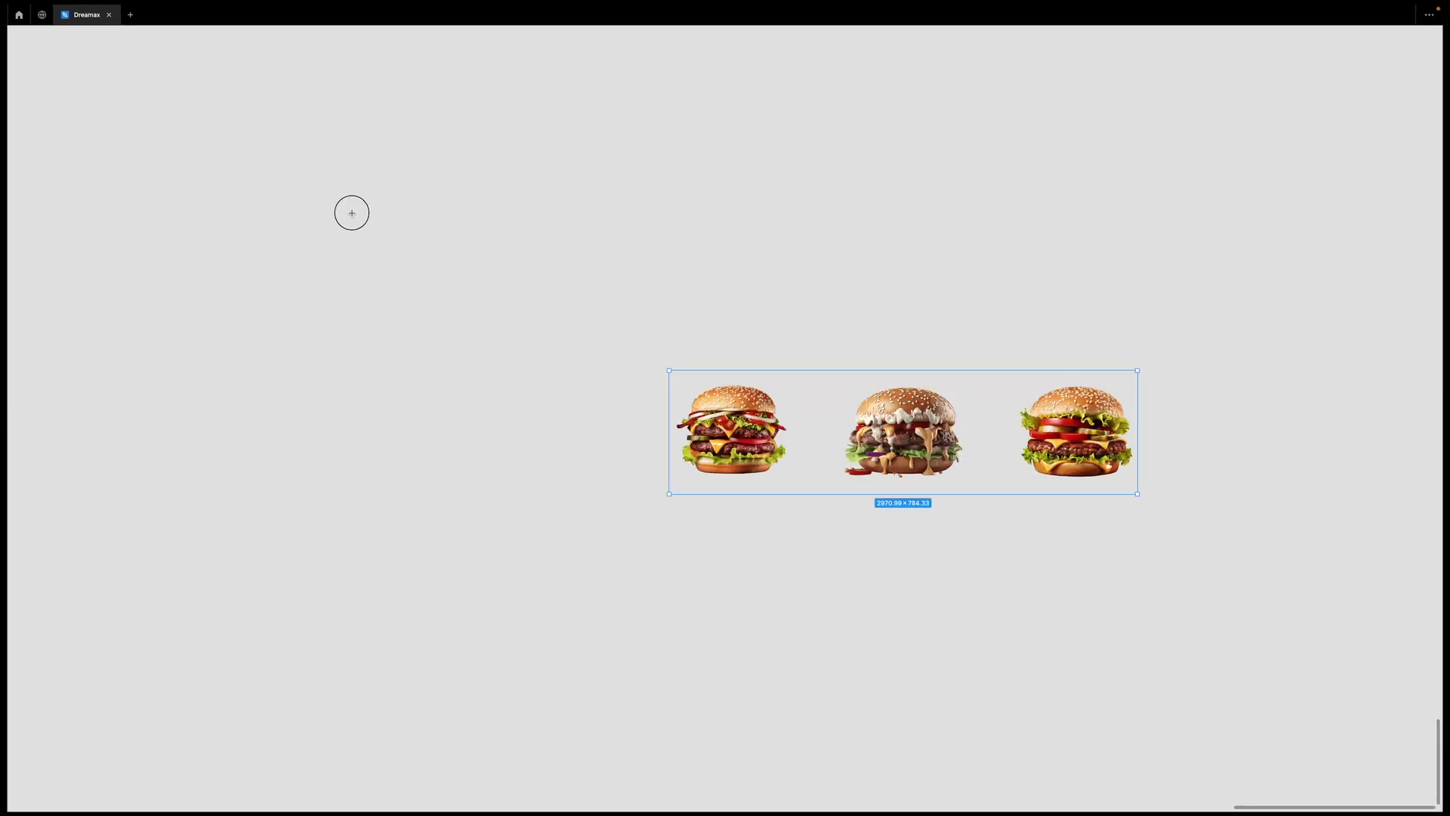
mouse_move(351, 212)
mouse_down()
mouse_move(622, 693)
mouse_move(669, 696)
mouse_up()
click(721, 414)
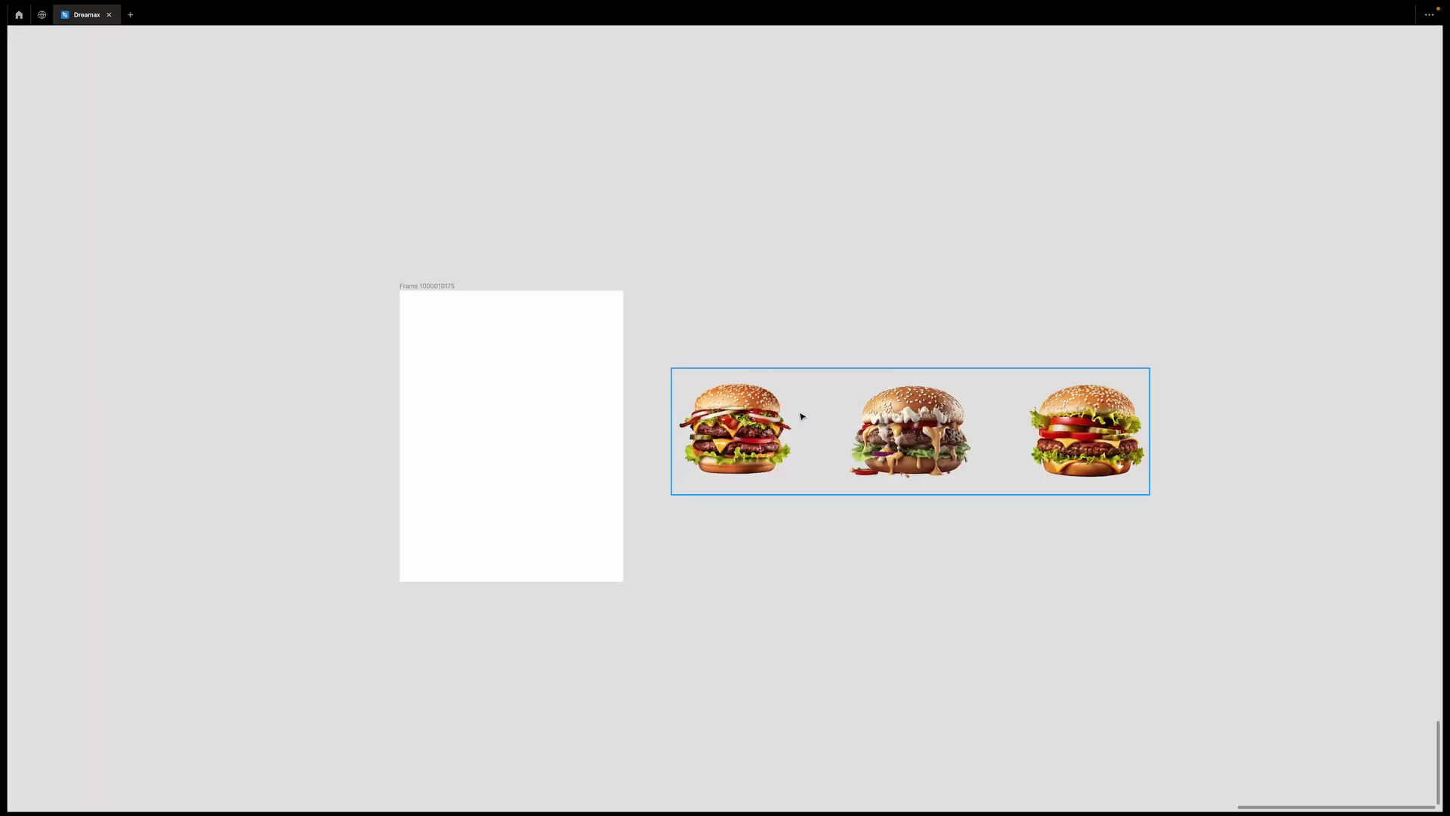
drag(799, 417, 568, 427)
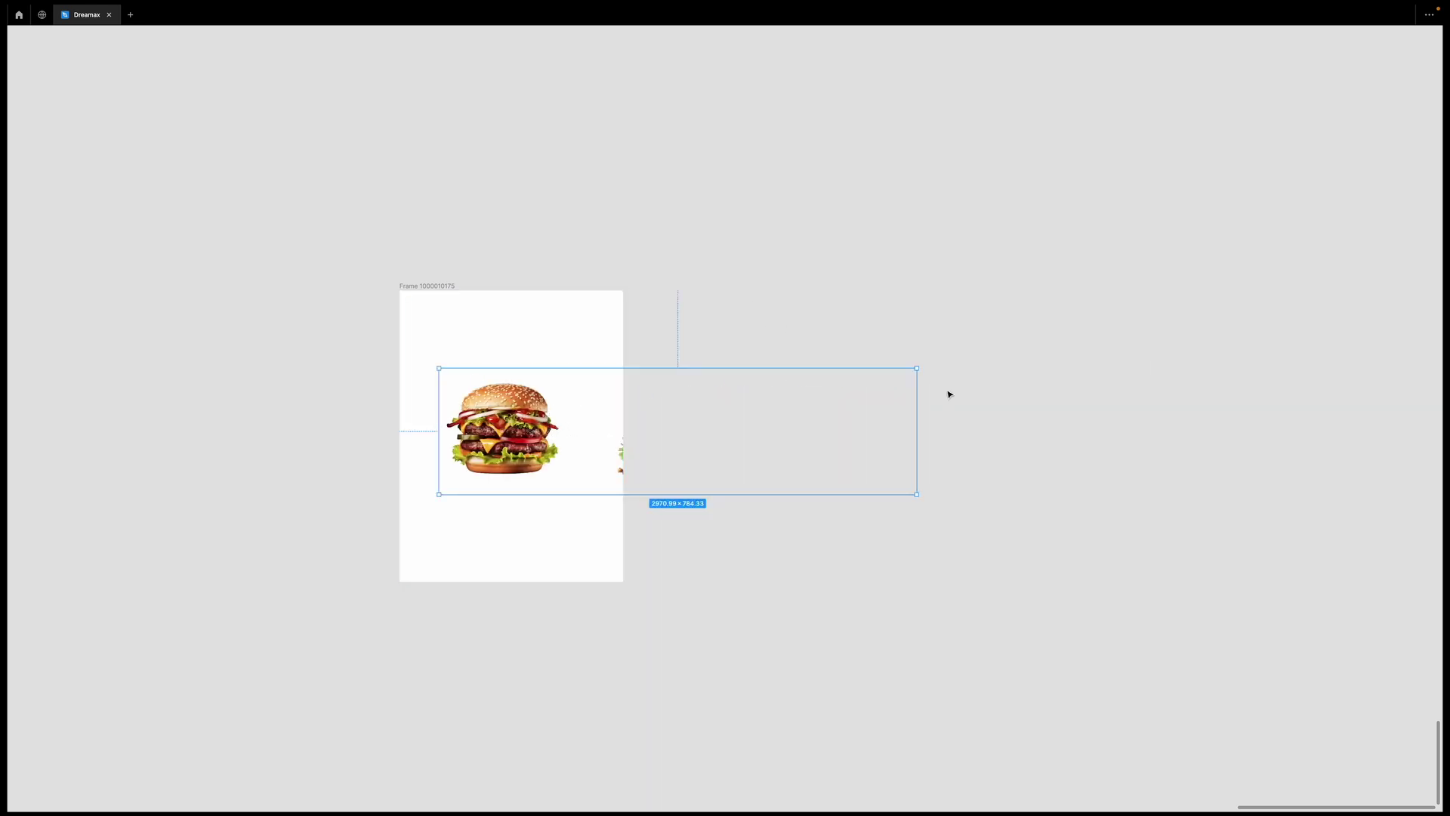
key(super+backslash)
key(super+shift+backslash)
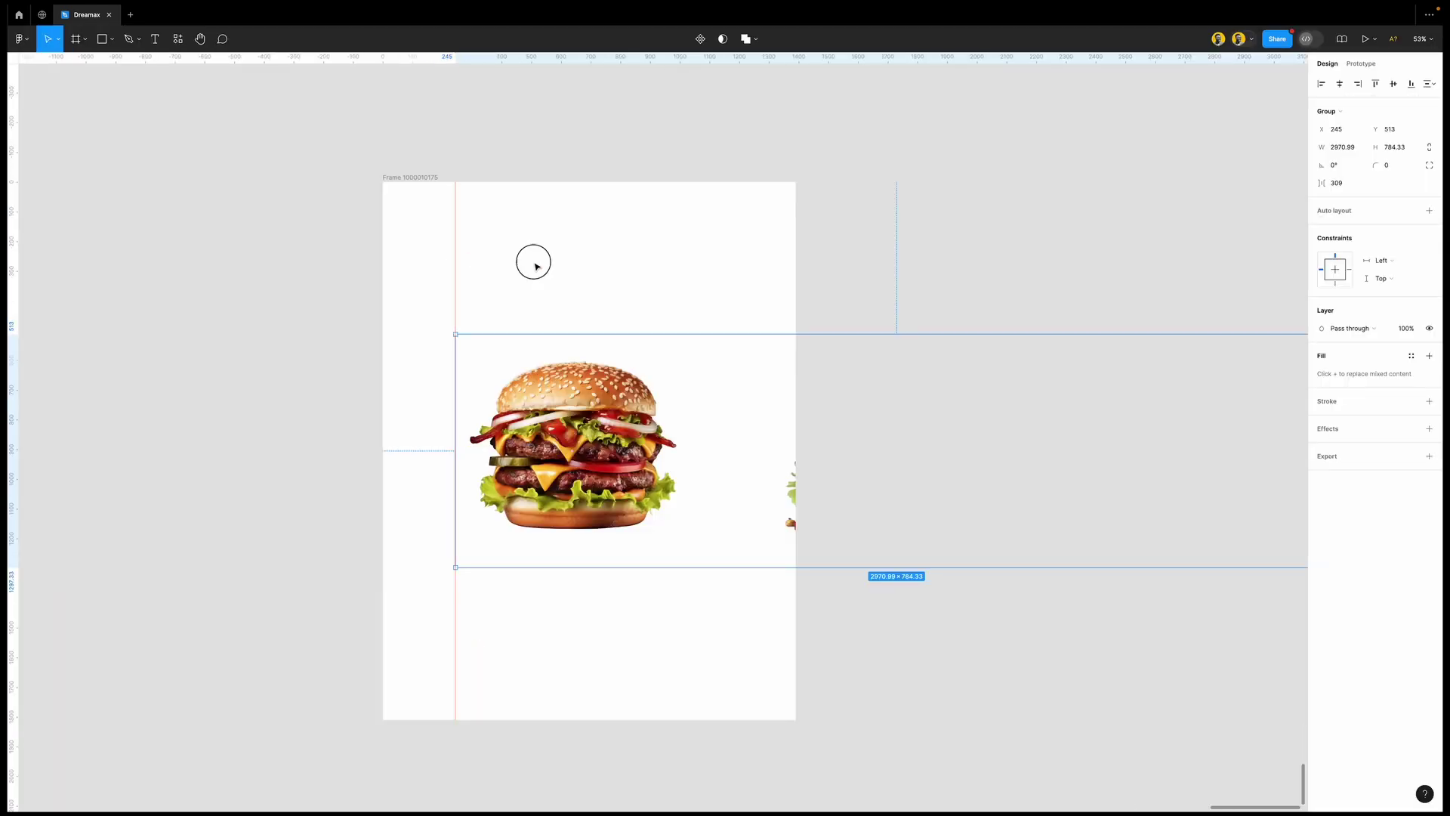
click(534, 264)
click(491, 412)
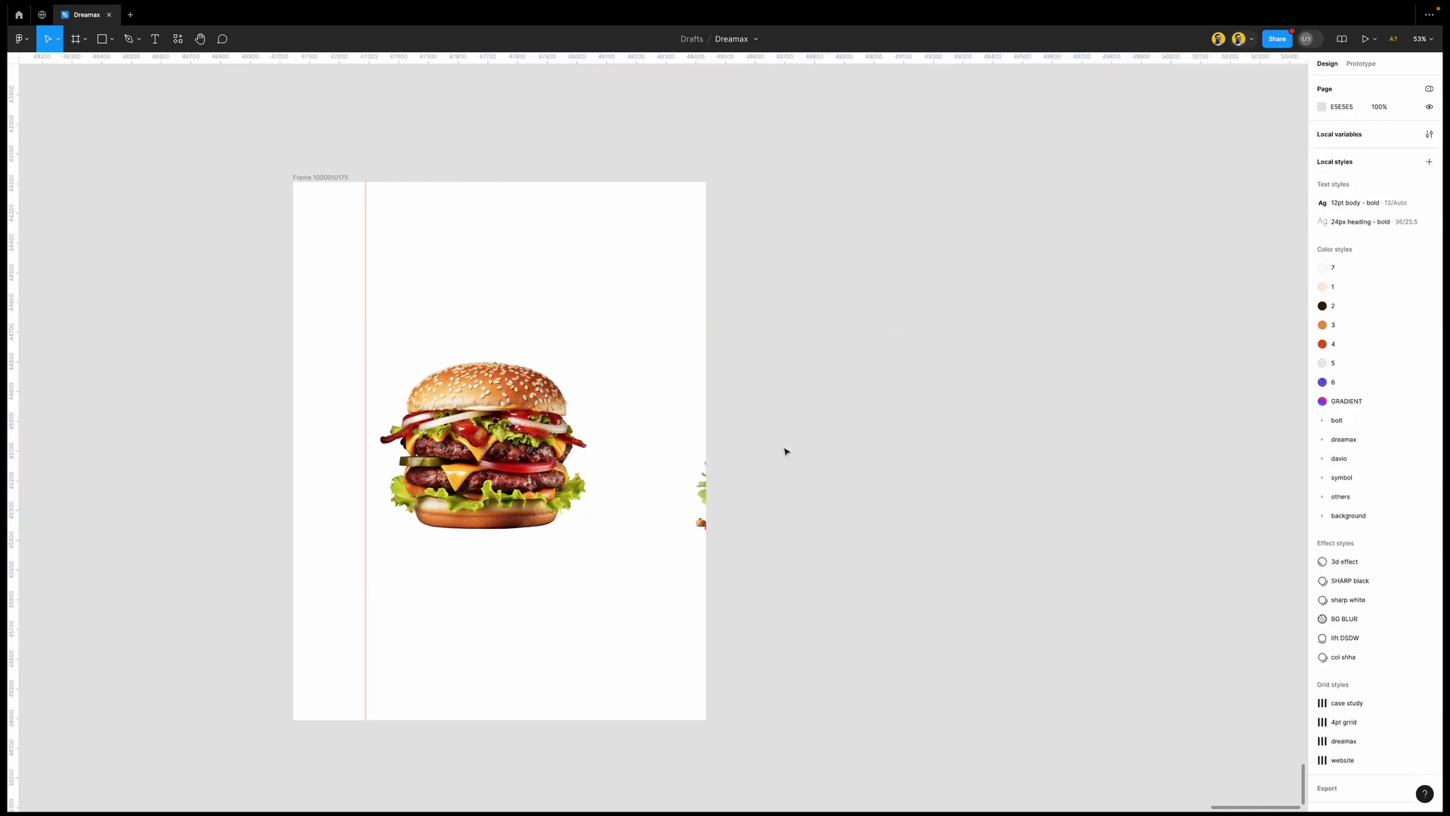
scroll(459, 487, down, 5)
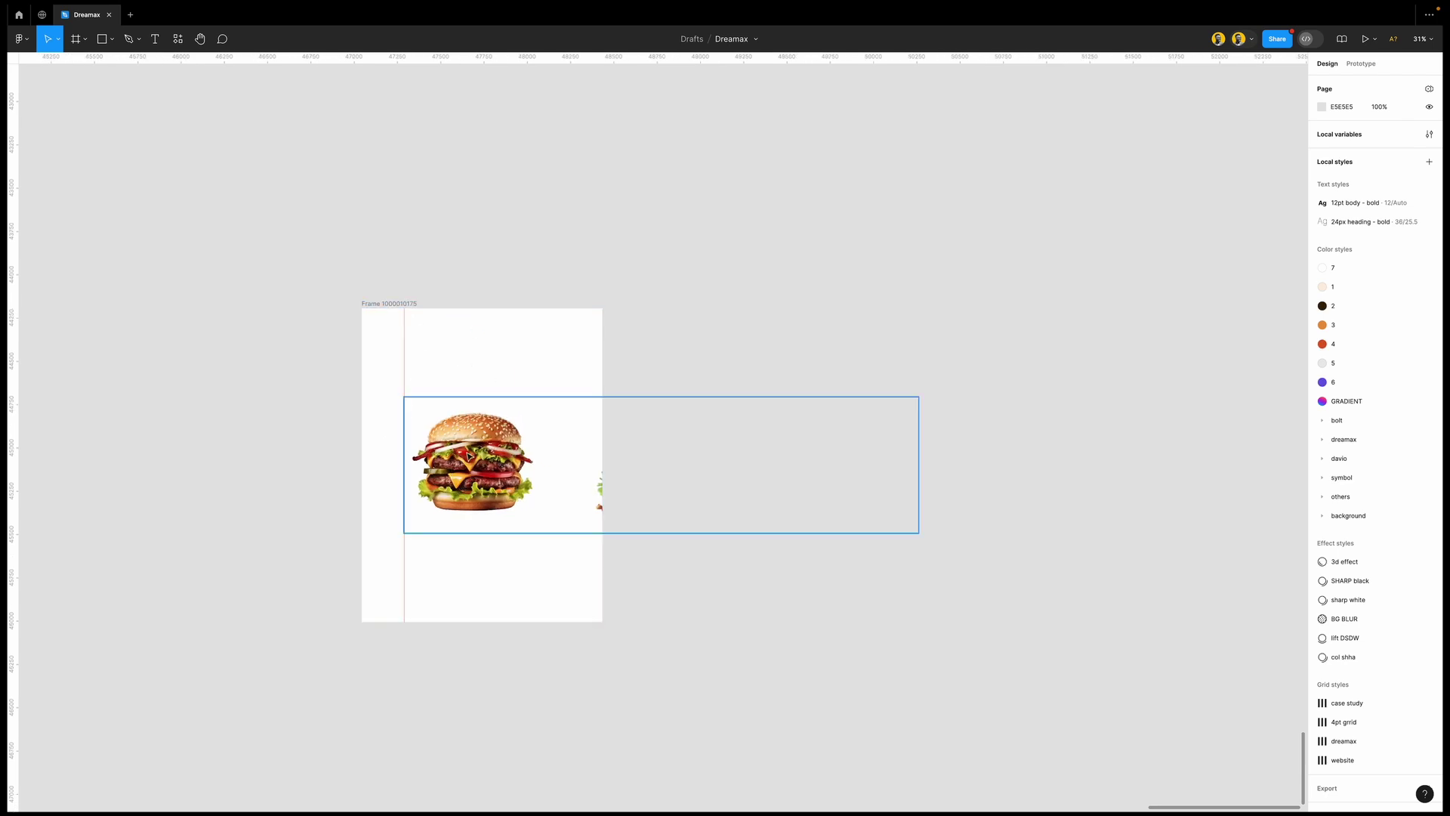
click(466, 460)
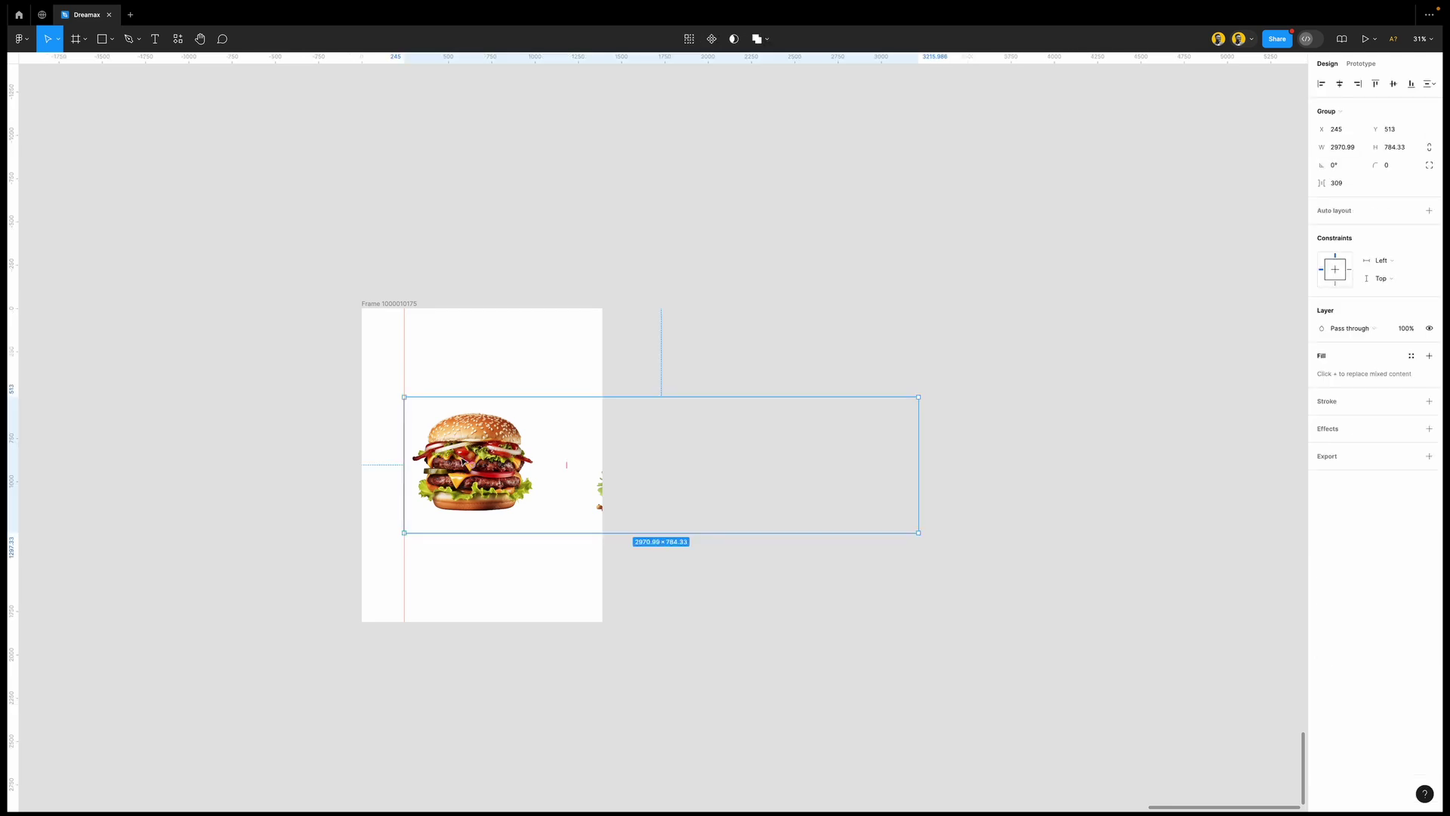
scroll(500, 434, up, 3)
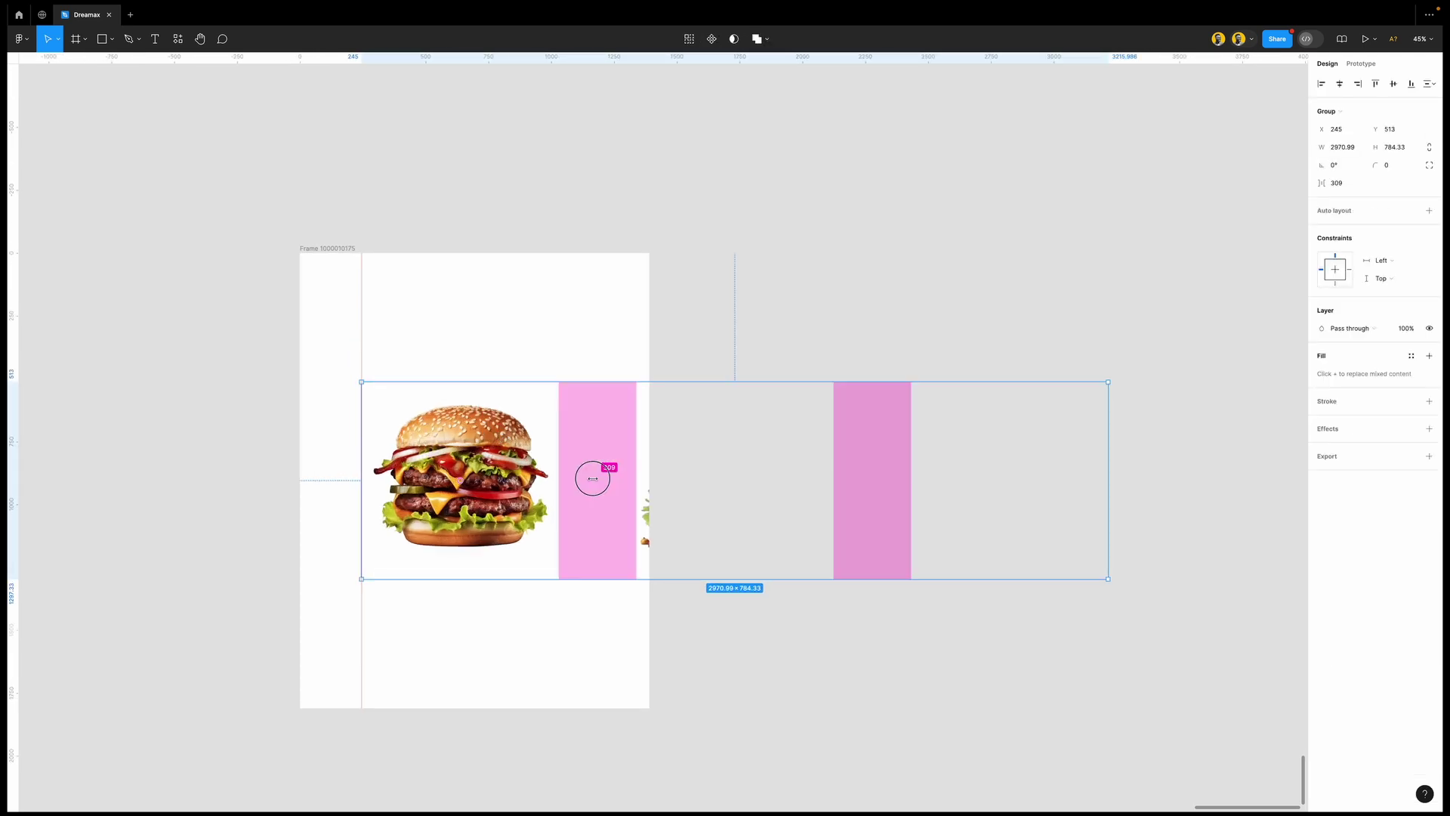
drag(589, 476, 556, 478)
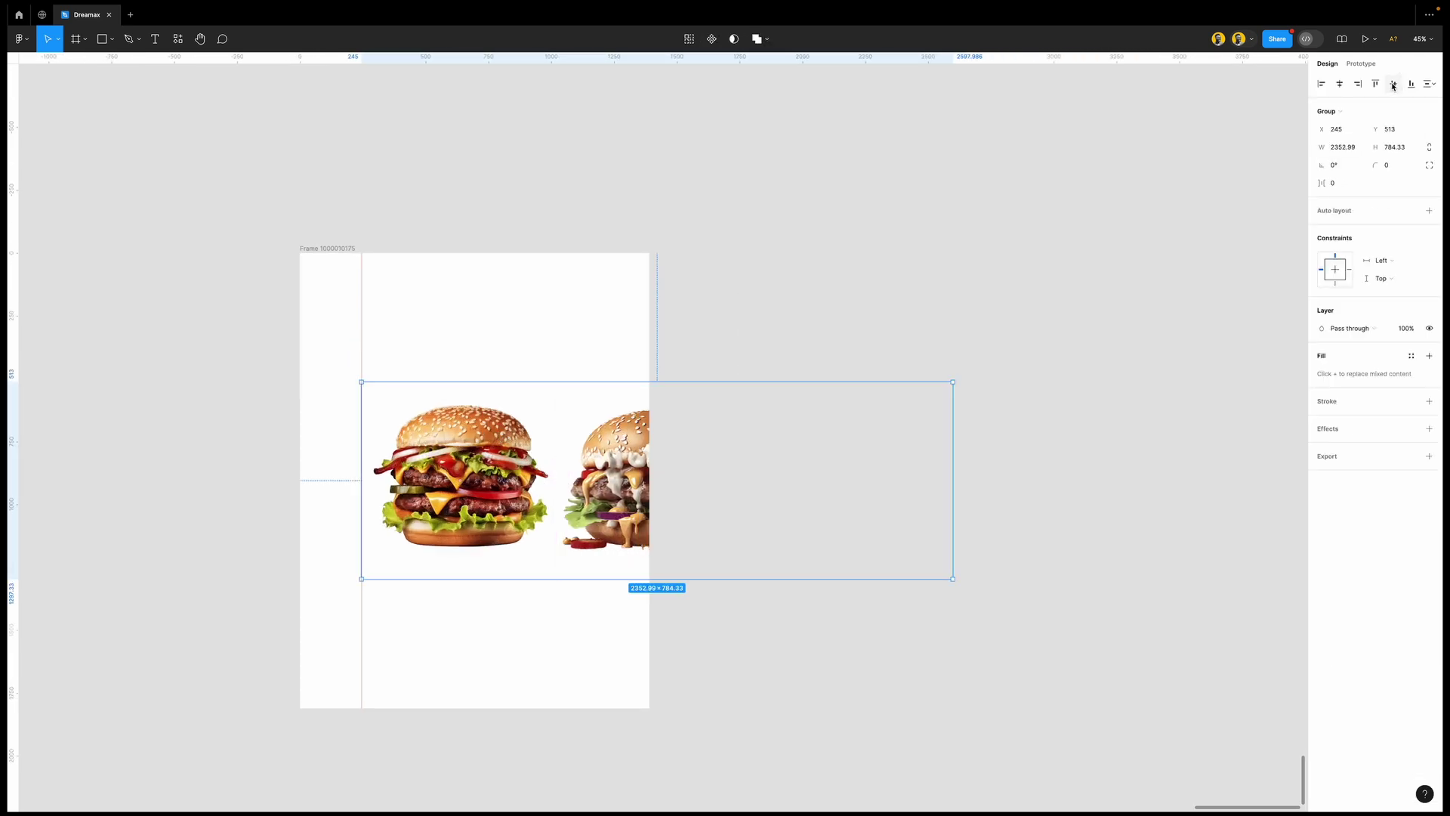
click(861, 280)
scroll(340, 375, down, 2)
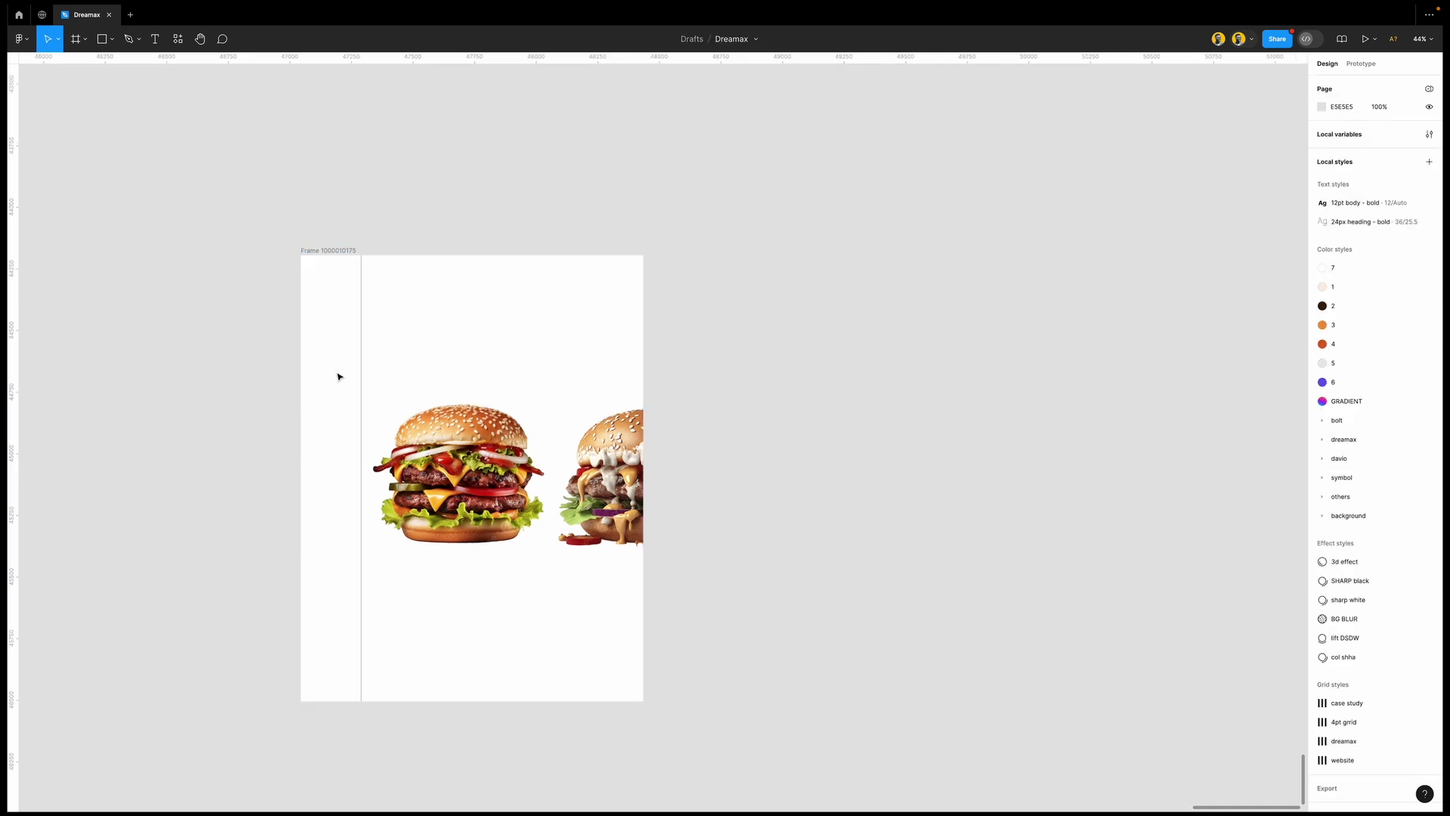
click(334, 260)
key(ctrl+d)
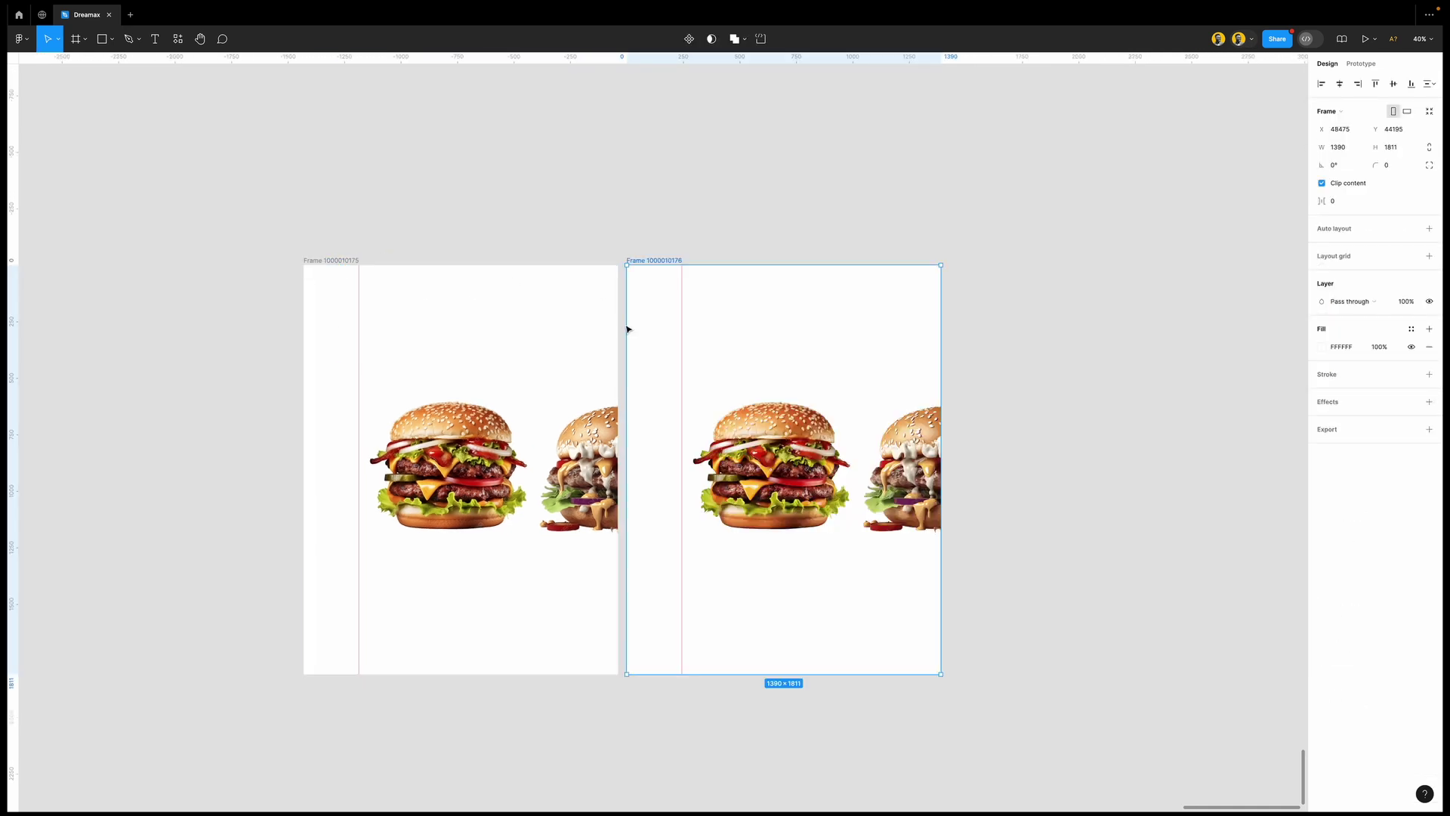
drag(673, 347, 718, 350)
scroll(677, 347, right, 3)
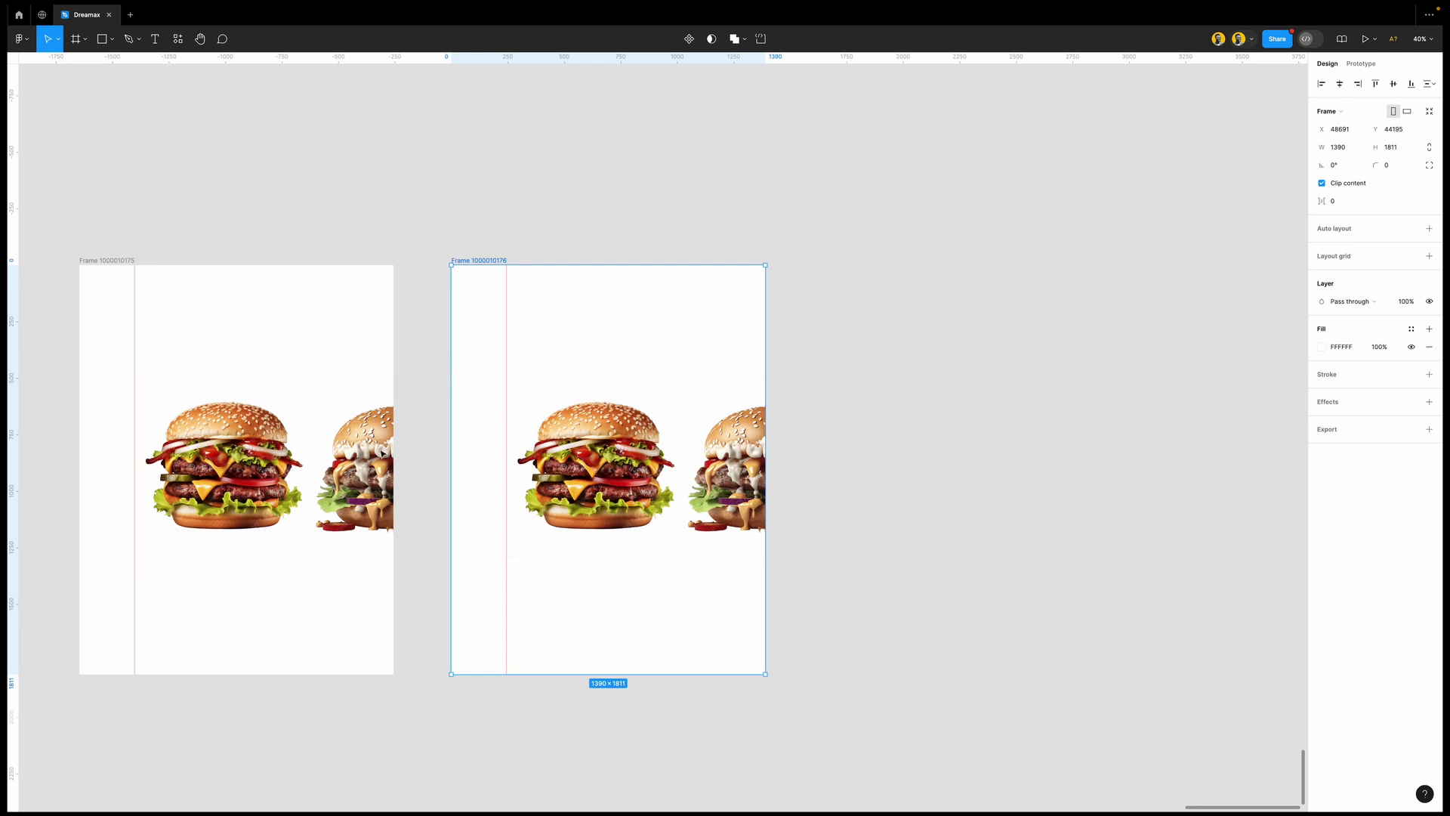
drag(485, 262, 968, 264)
Scale the first frame's second burger down to 0.46x
click(350, 472)
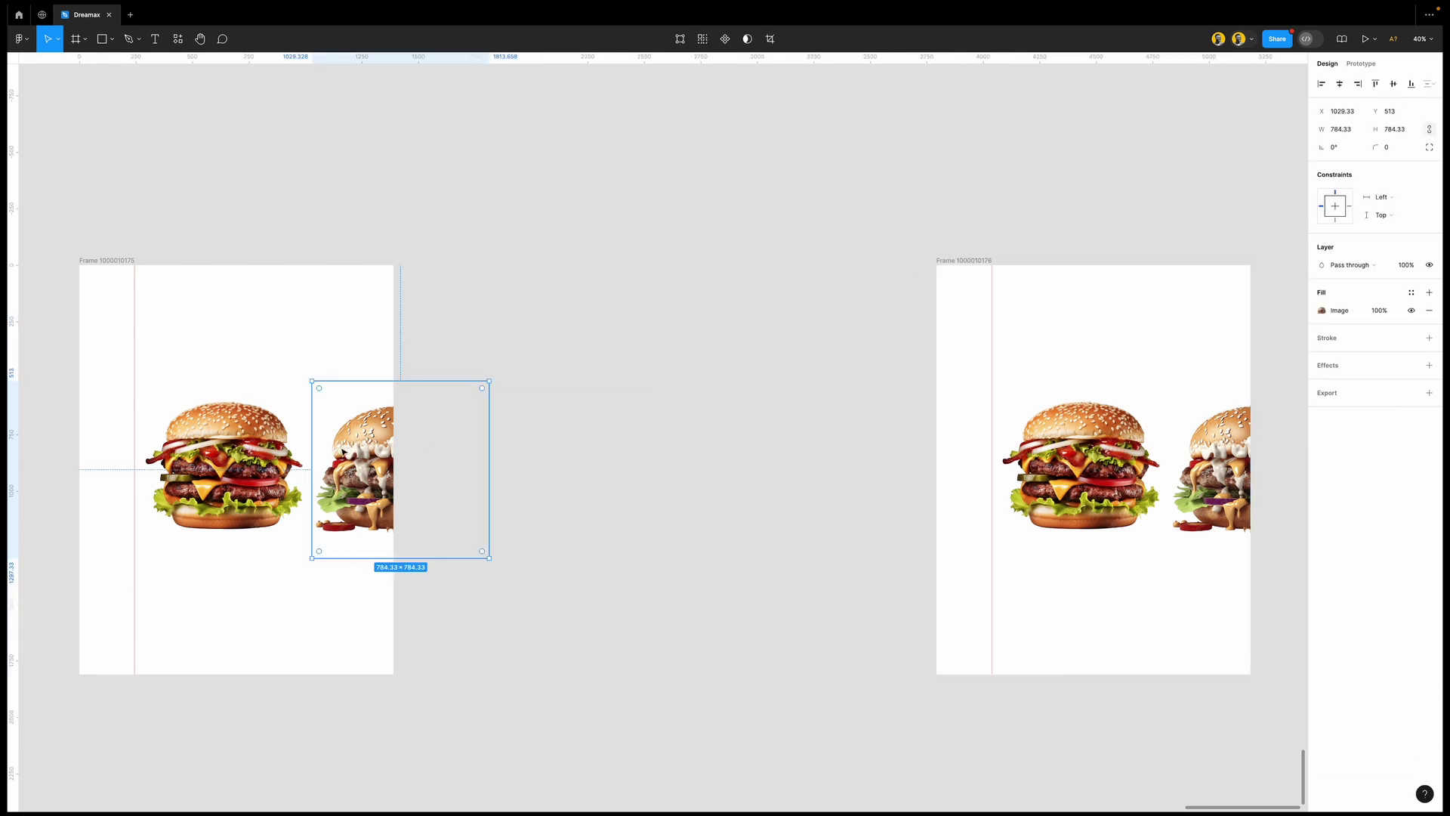
scroll(341, 453, up, 5)
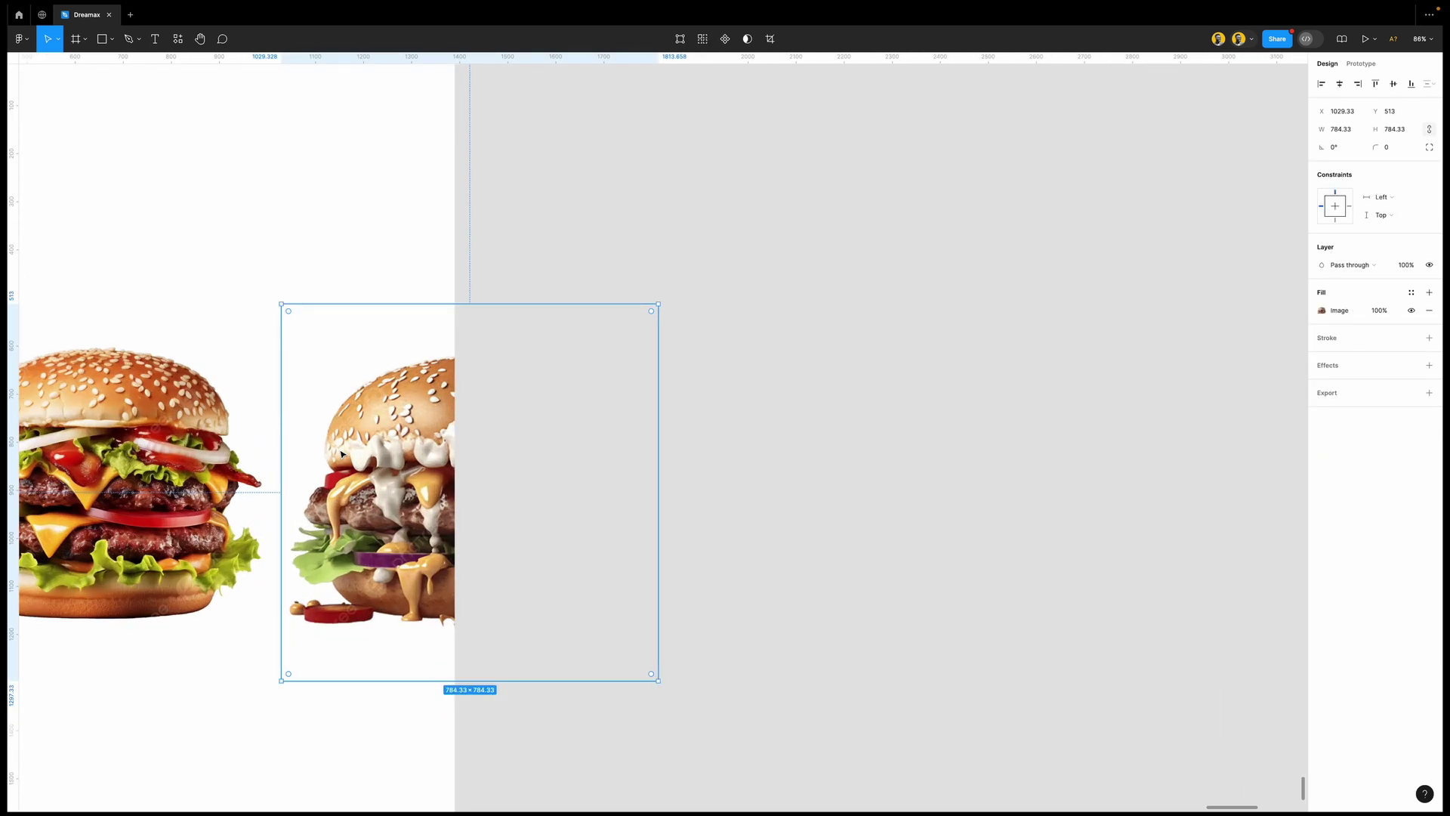
key(k)
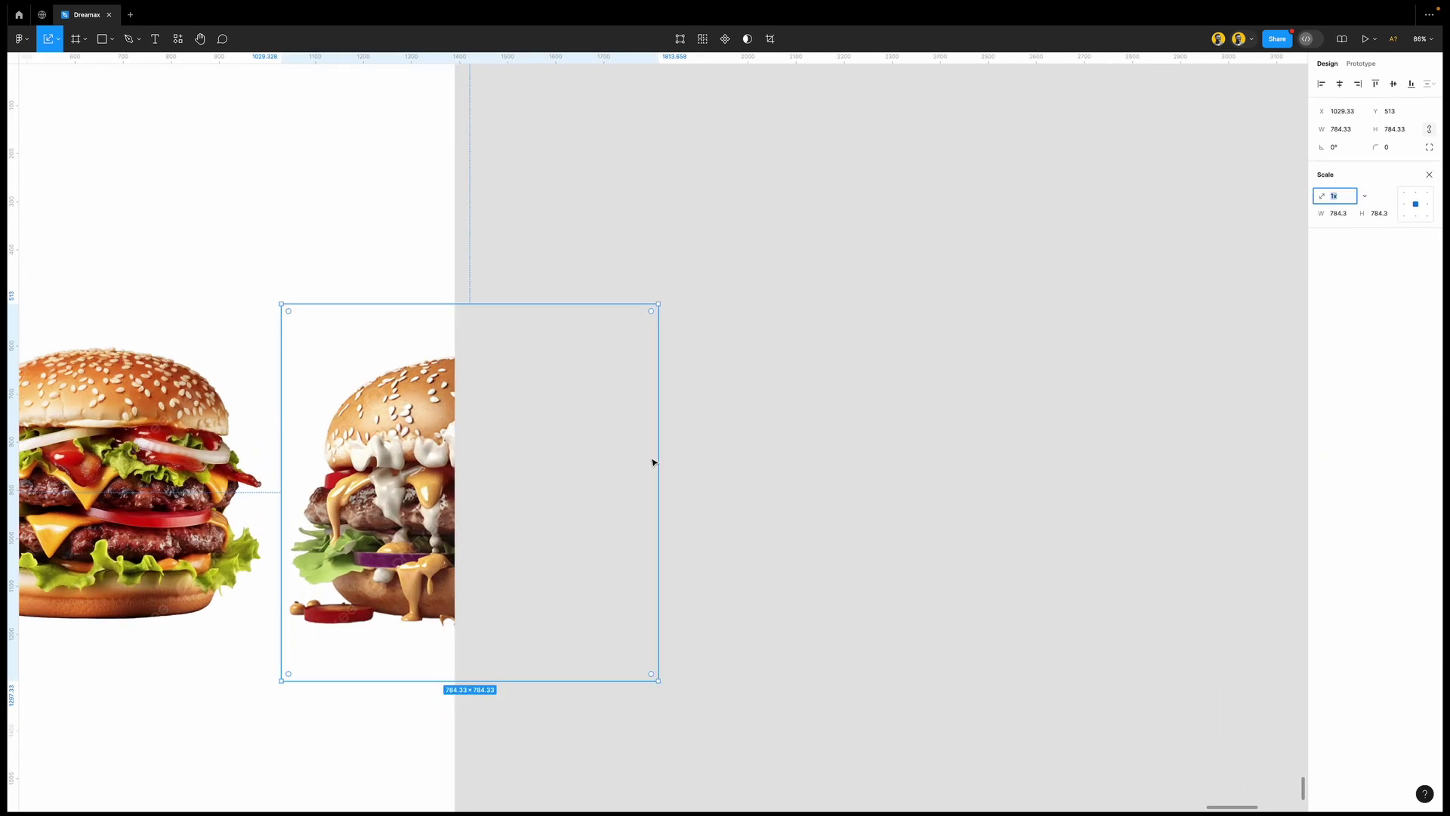
drag(657, 463, 454, 467)
scroll(503, 484, down, 4)
Select the burgers after the large one and set their spacing to 0
click(364, 432)
scroll(454, 451, left, 3)
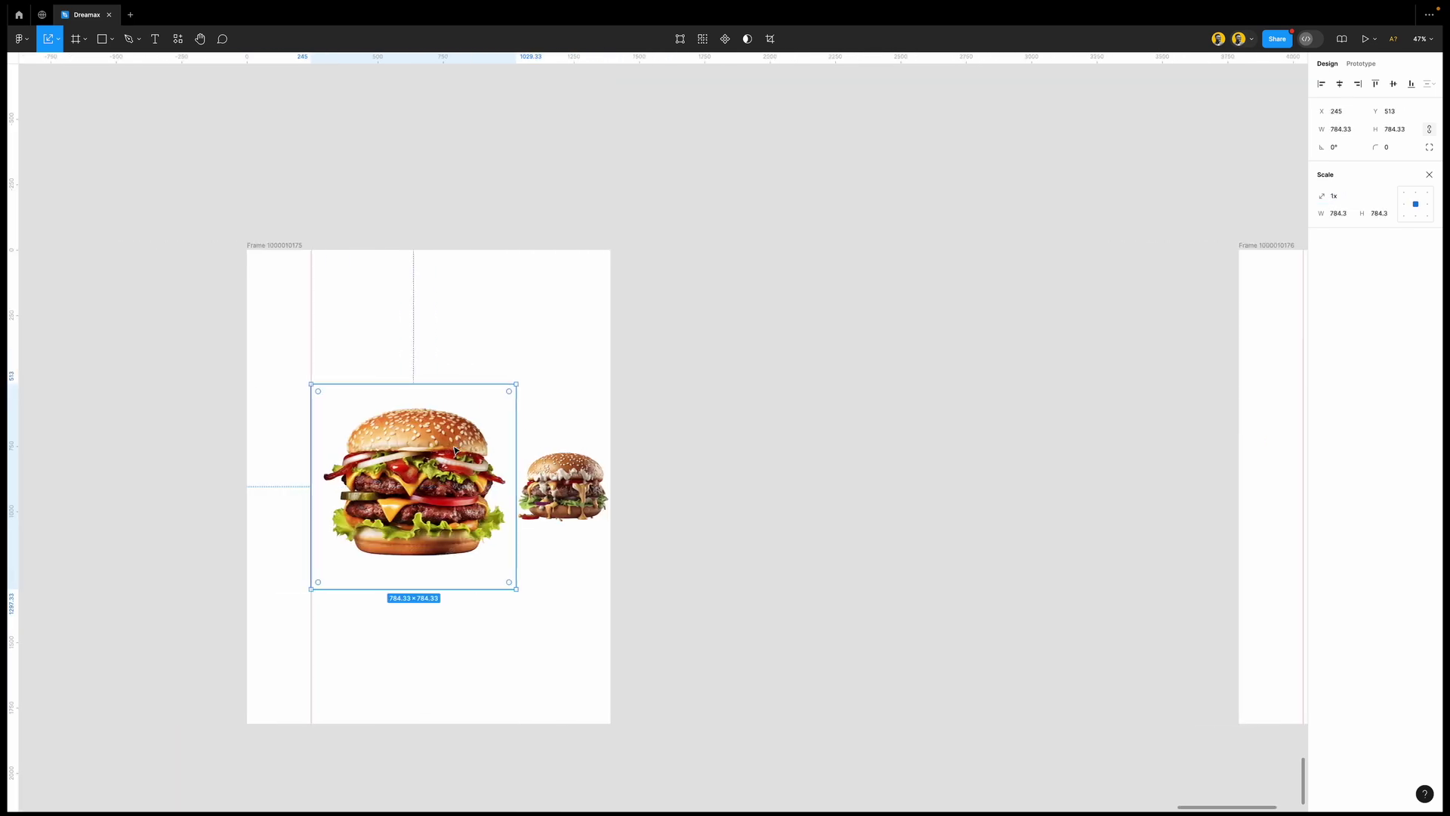
key(ctrl+backslash)
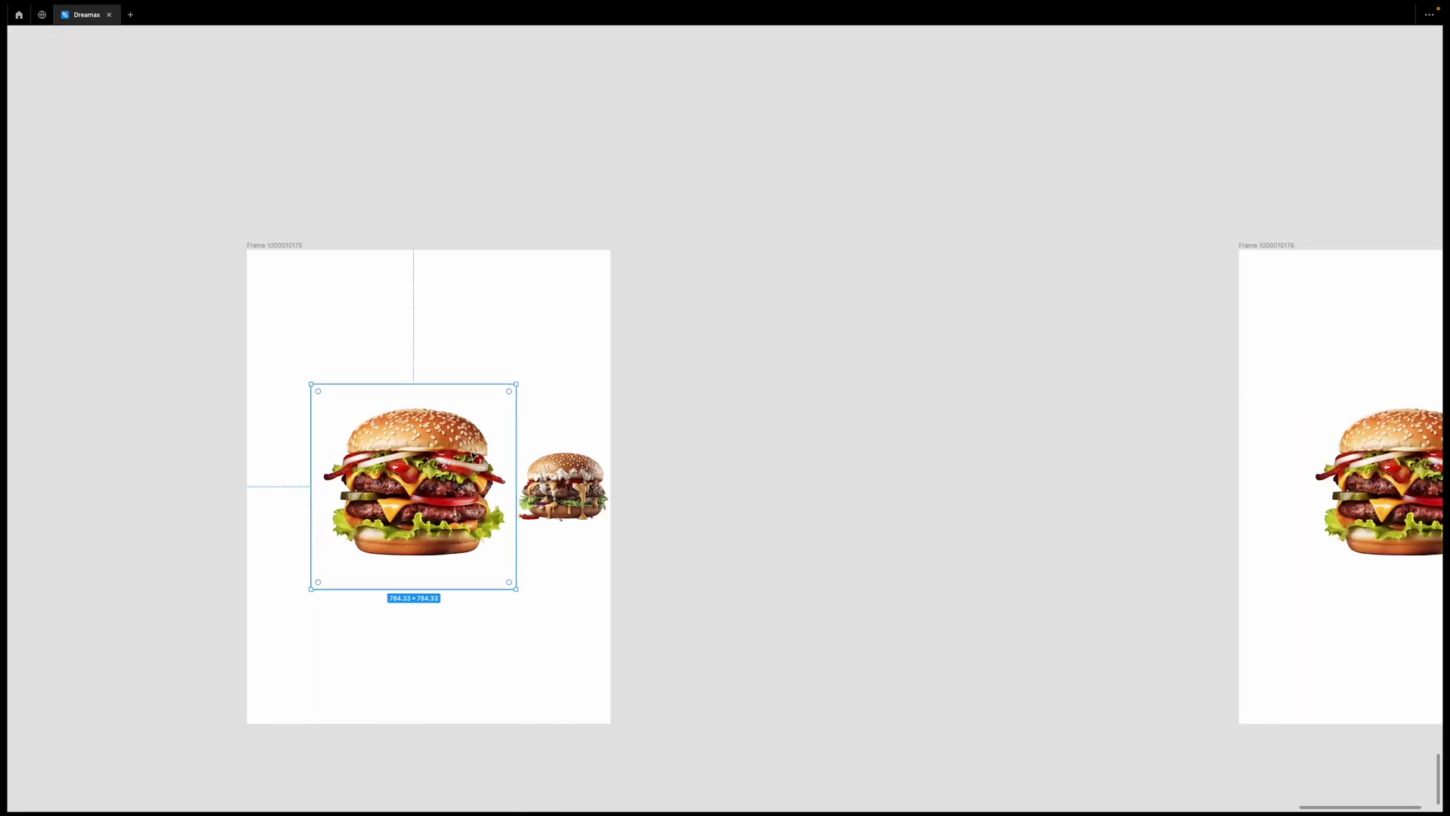
click(520, 493)
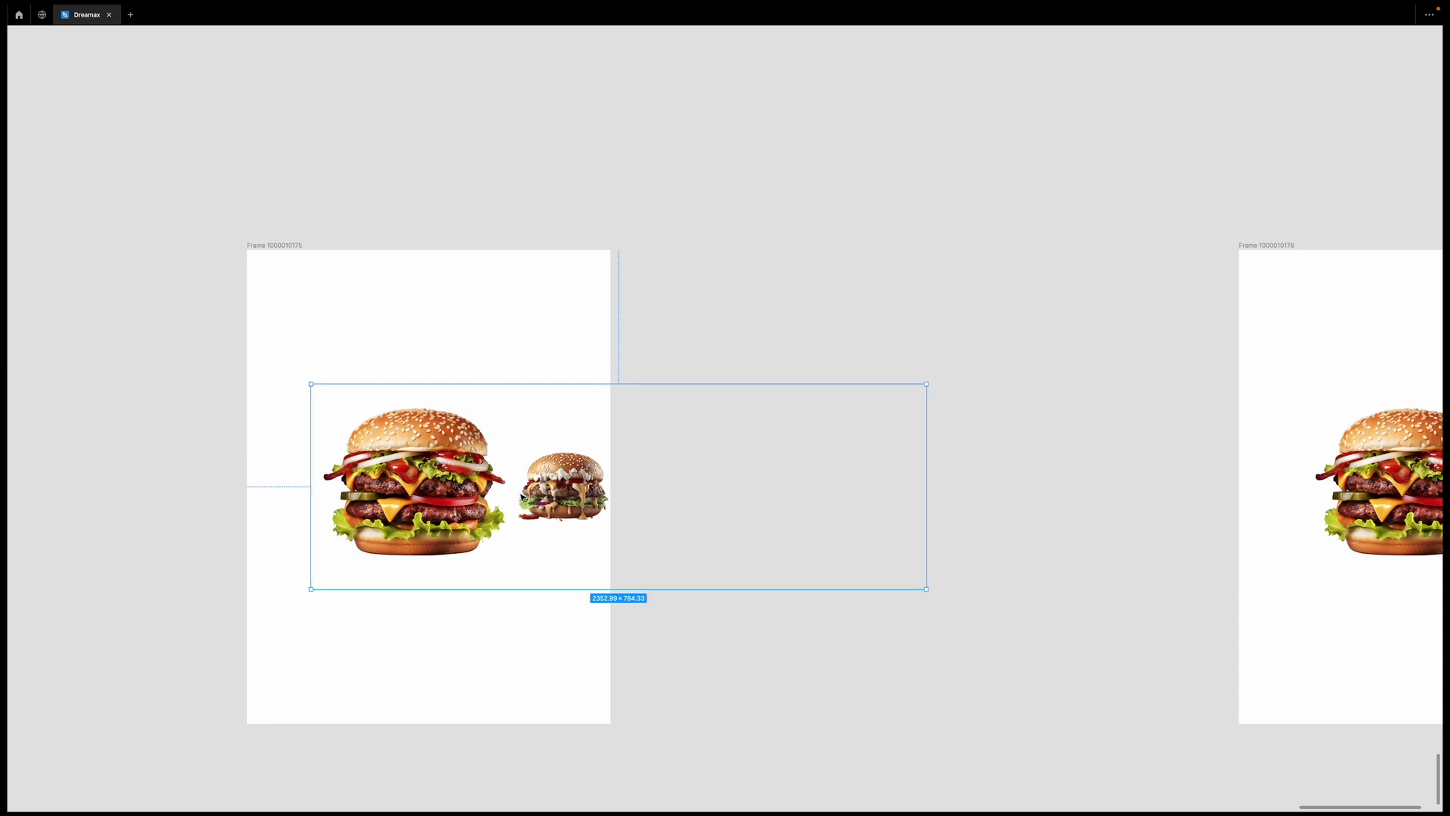
shift+click(408, 476)
key(ctrl+backslash)
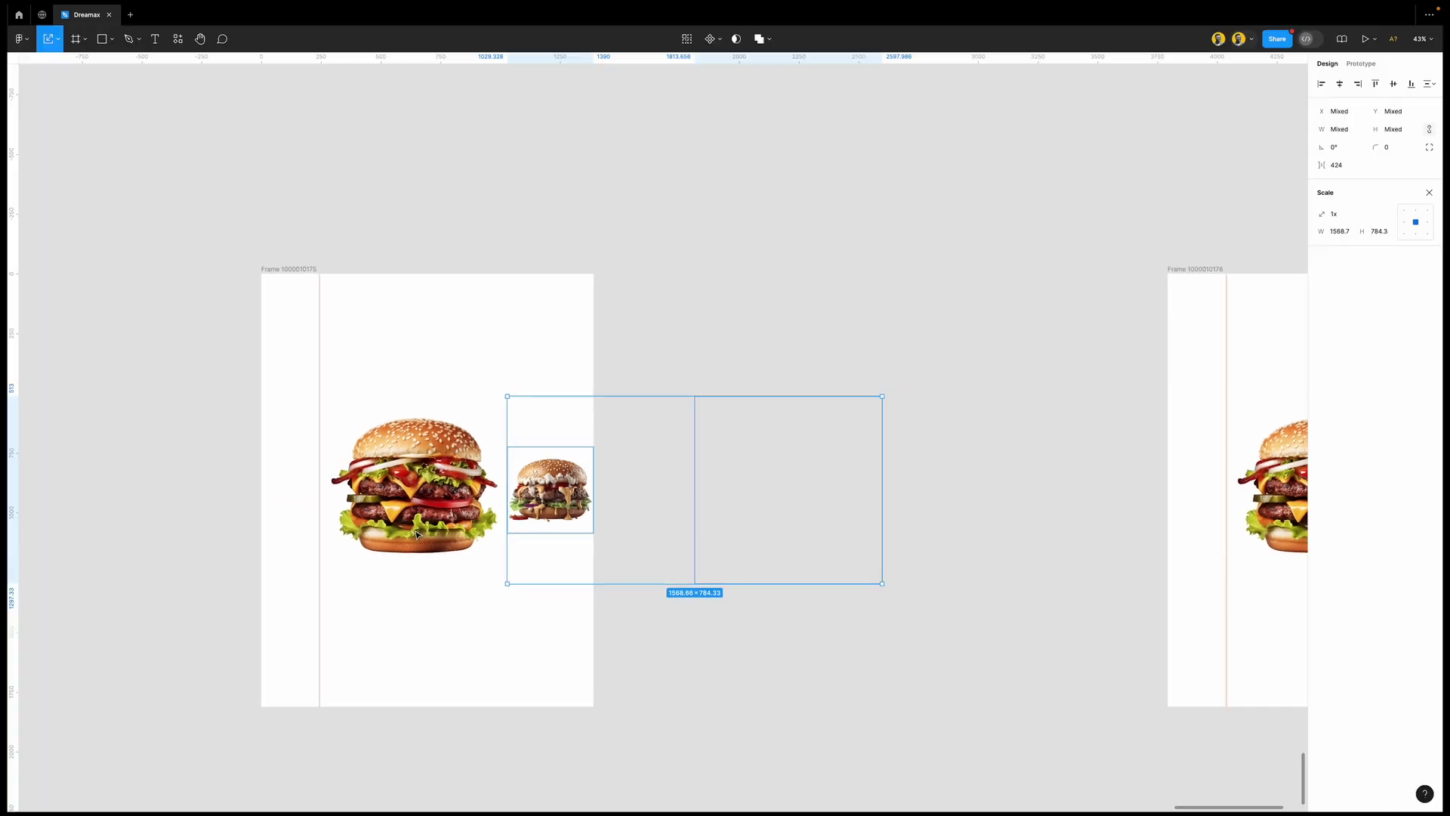
click(1351, 167)
text(0)
key(Return)
click(1429, 193)
Paste the burger group into the copy frame, then undo the paste
click(861, 547)
scroll(861, 546, right, 3)
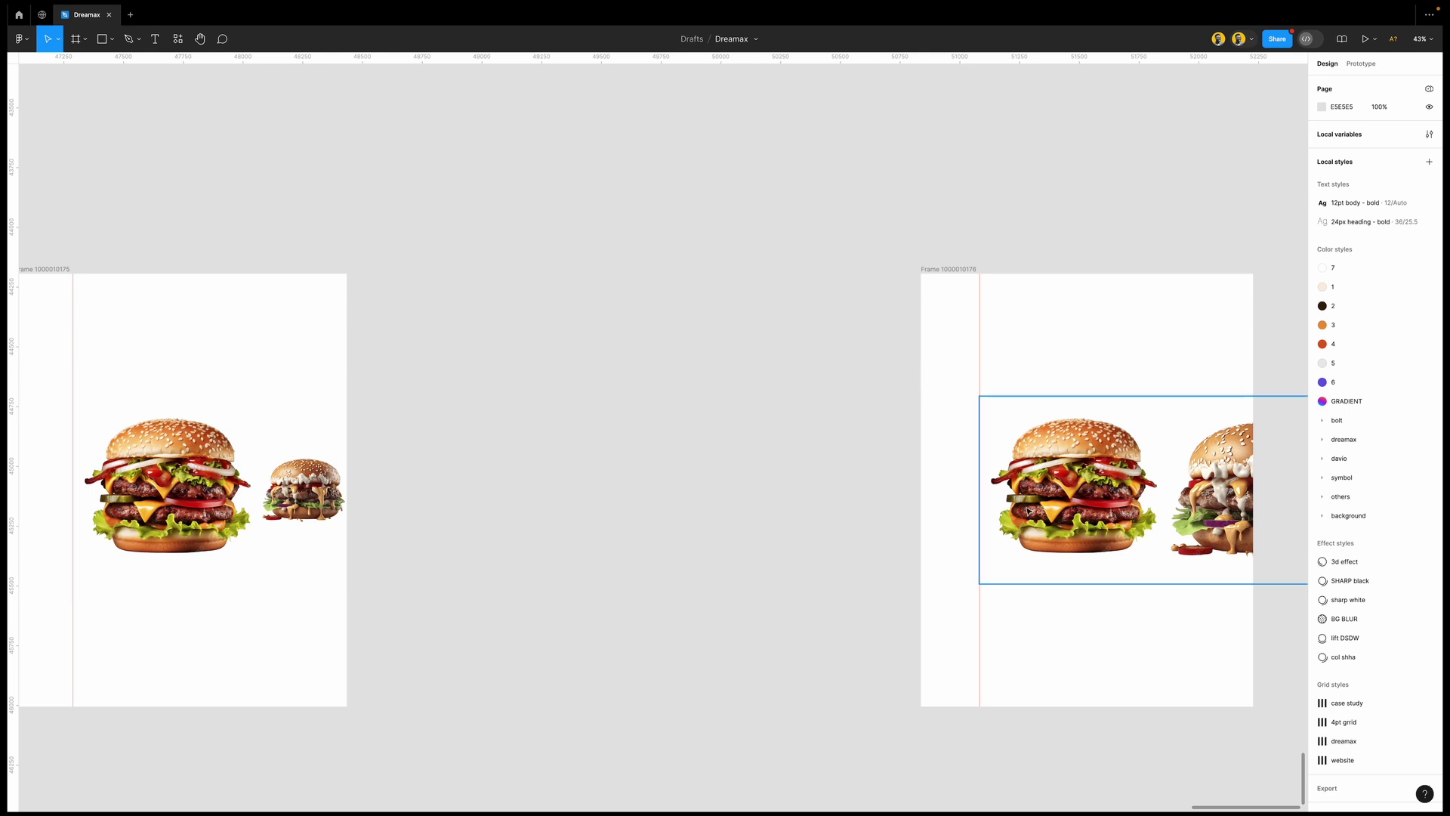
click(442, 546)
scroll(489, 527, right, 5)
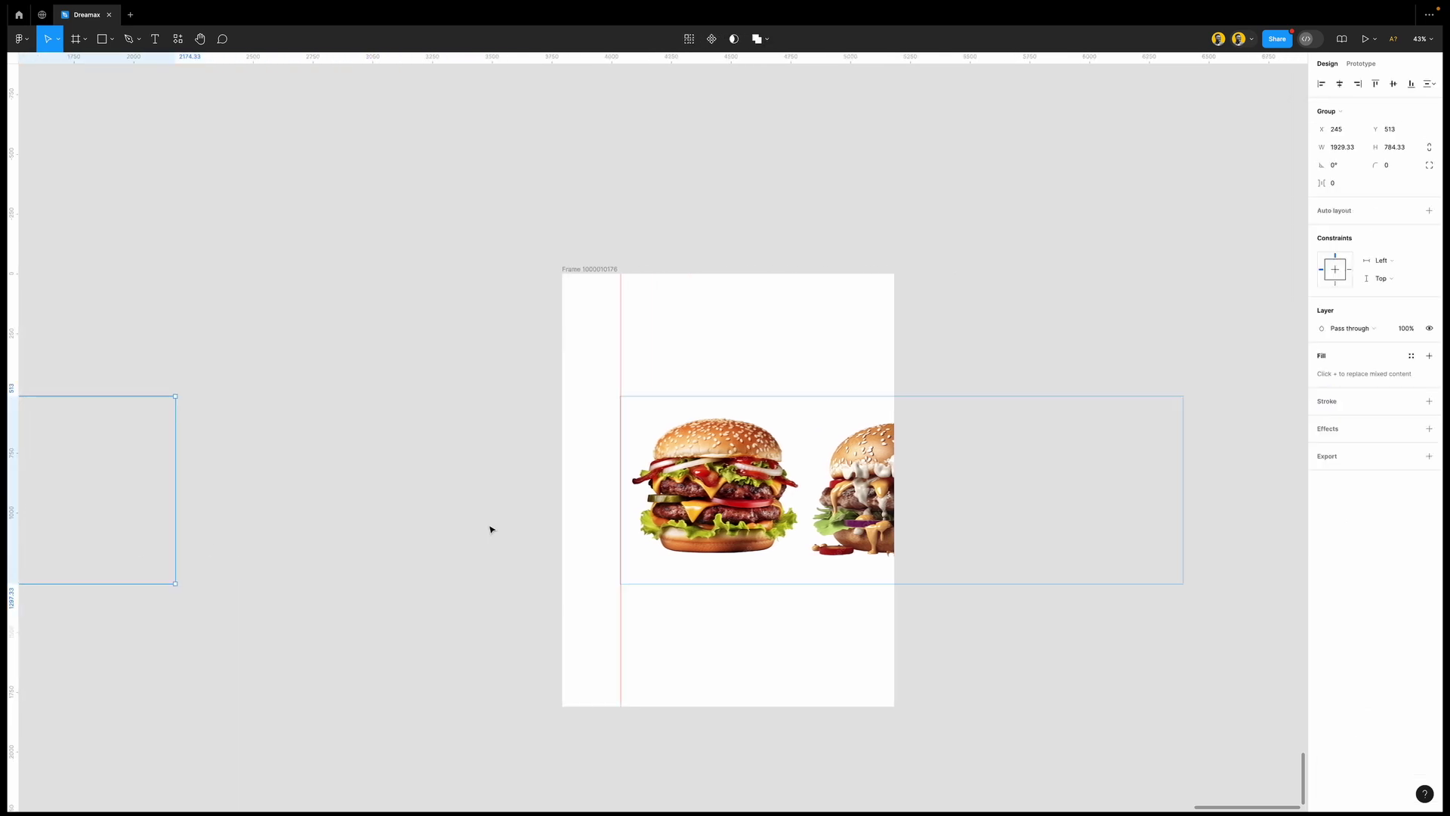
click(676, 340)
super+click(740, 359)
key(super+v)
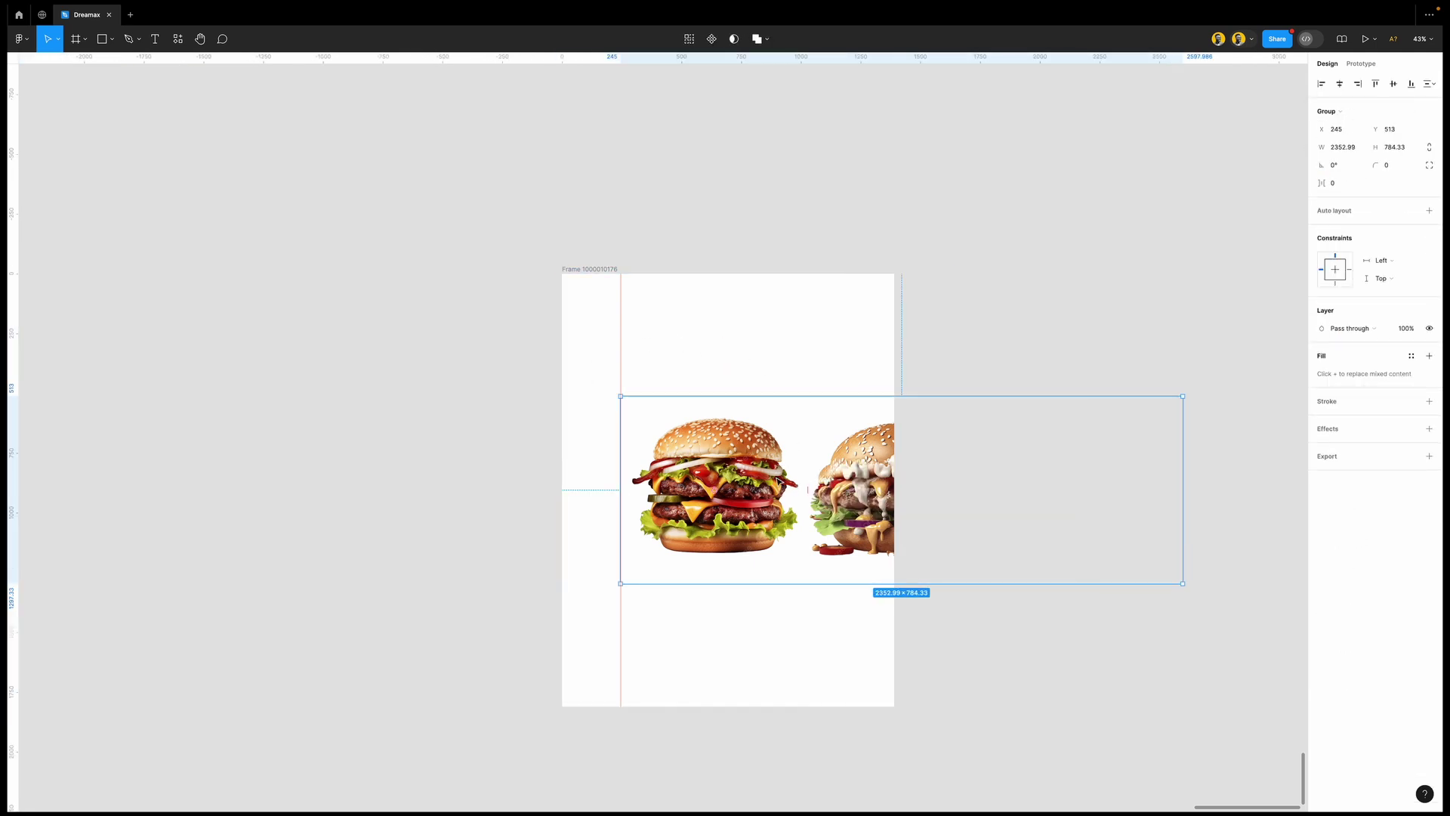
key(super+z)
scroll(739, 493, right, 2)
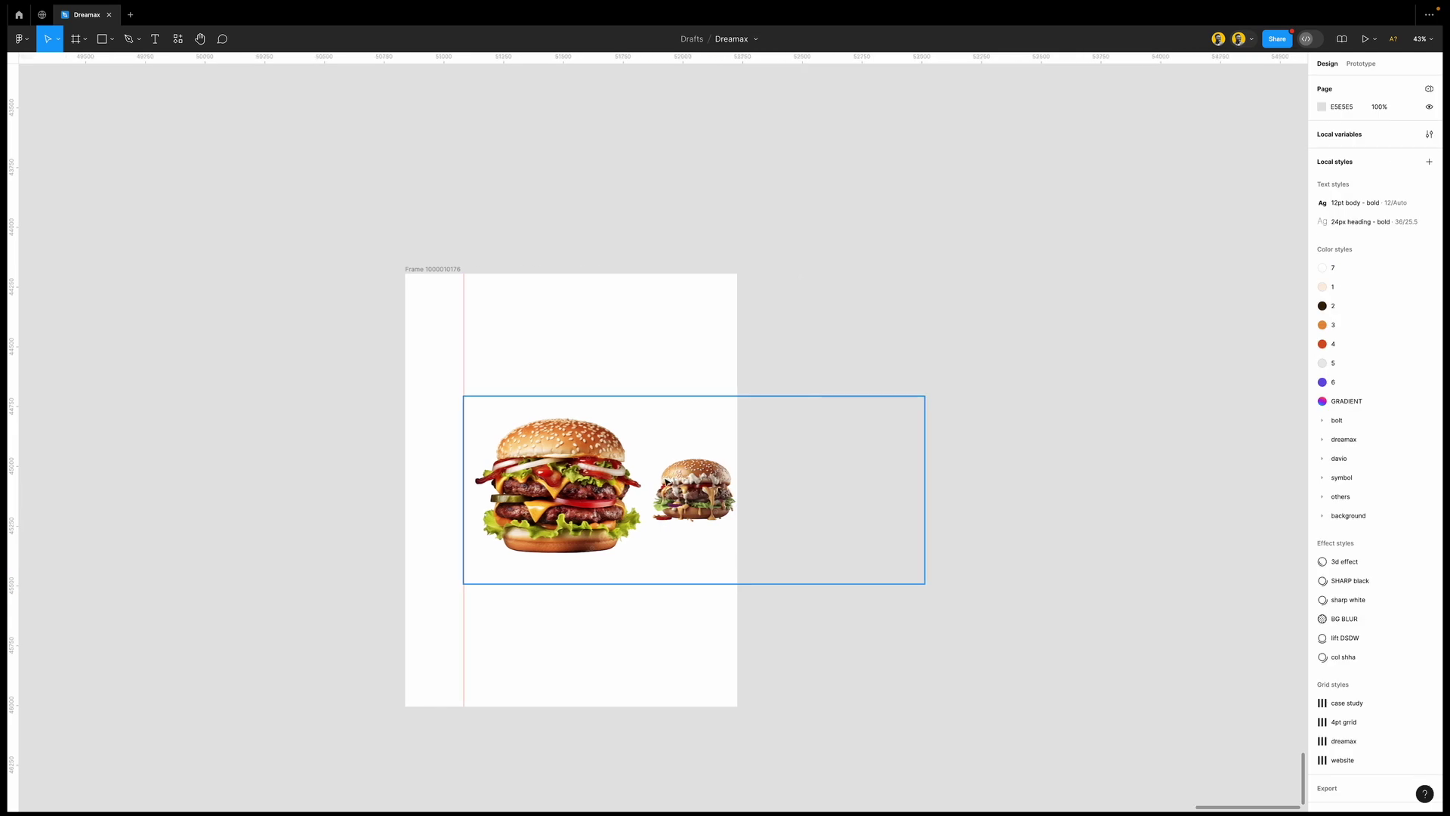
scroll(574, 473, up, 1)
scroll(574, 474, down, 5)
scroll(575, 473, left, 1)
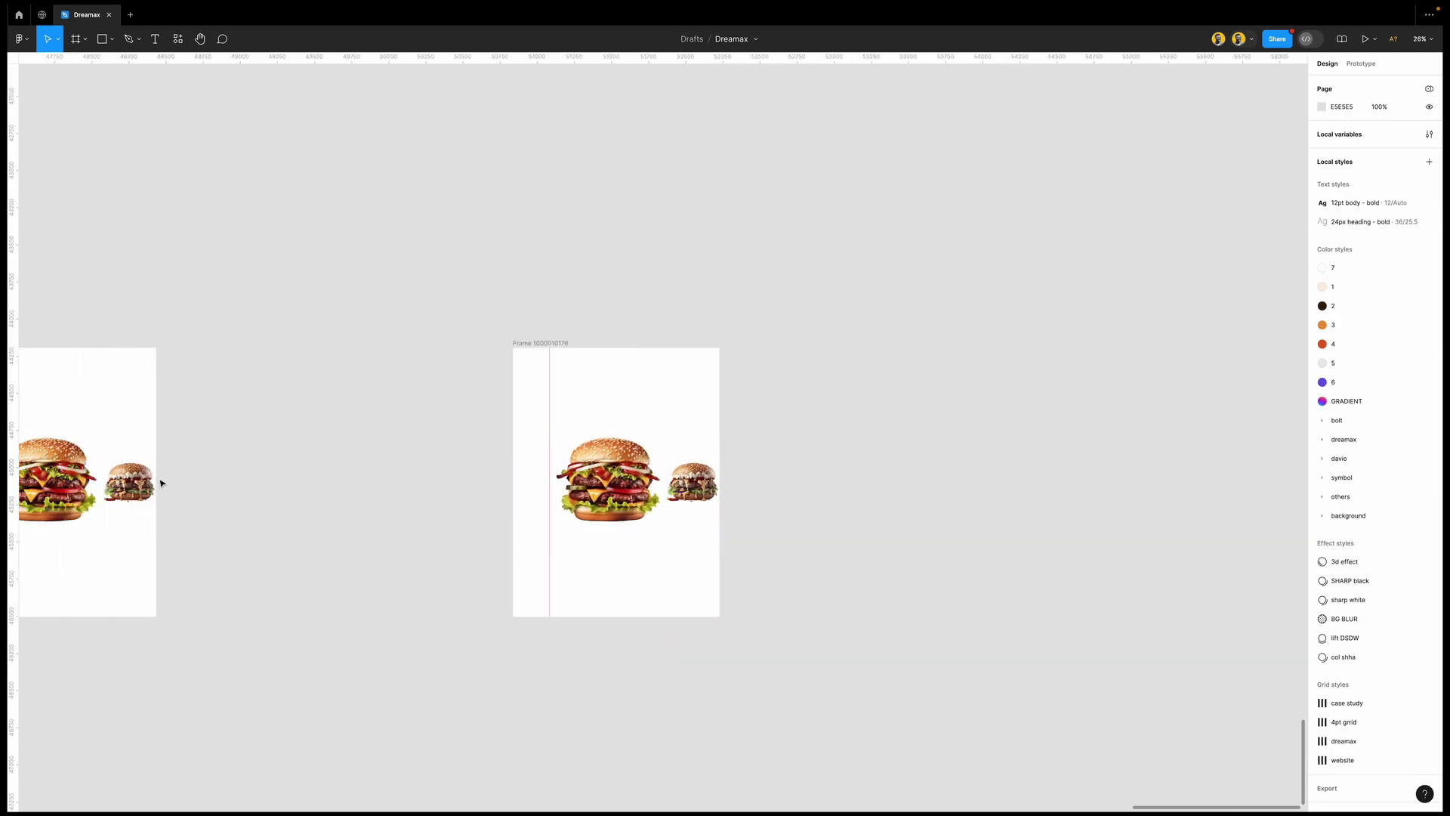
scroll(346, 463, left, 2)
drag(539, 286, 897, 712)
key(Delete)
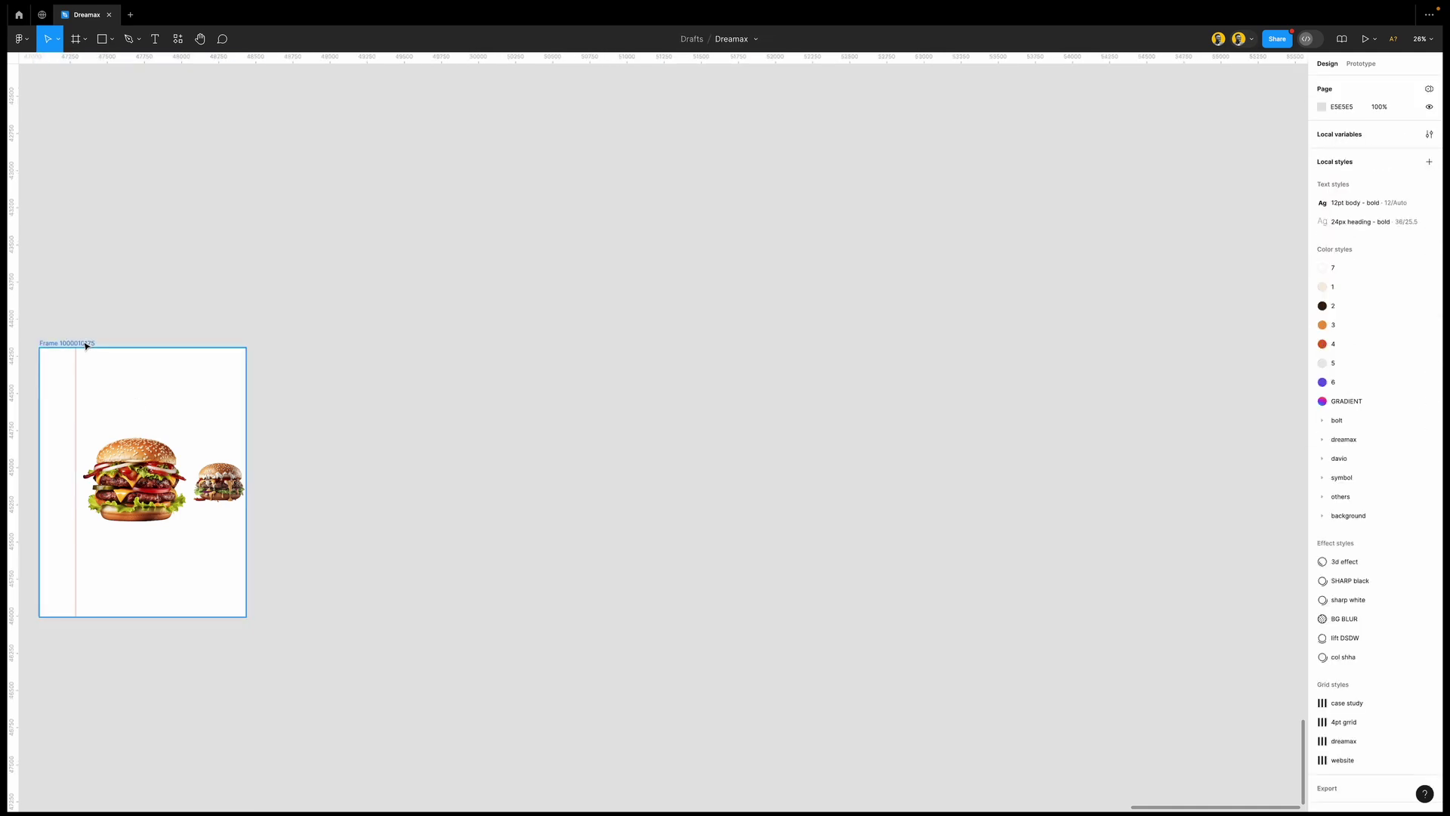
drag(74, 343, 760, 474)
In the new frame, scale the small sauce burger up to full size
key(shift+2)
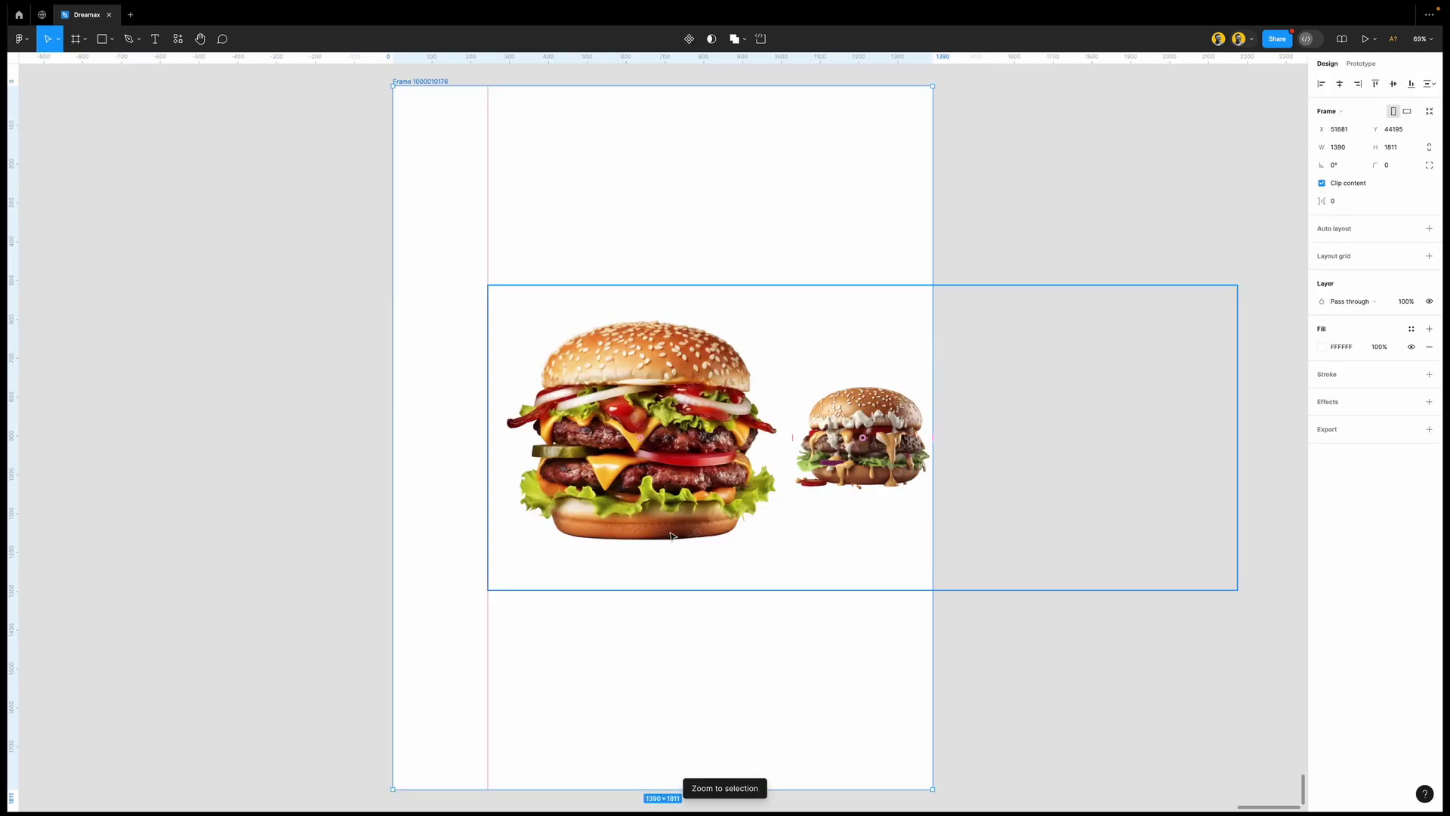
click(833, 457)
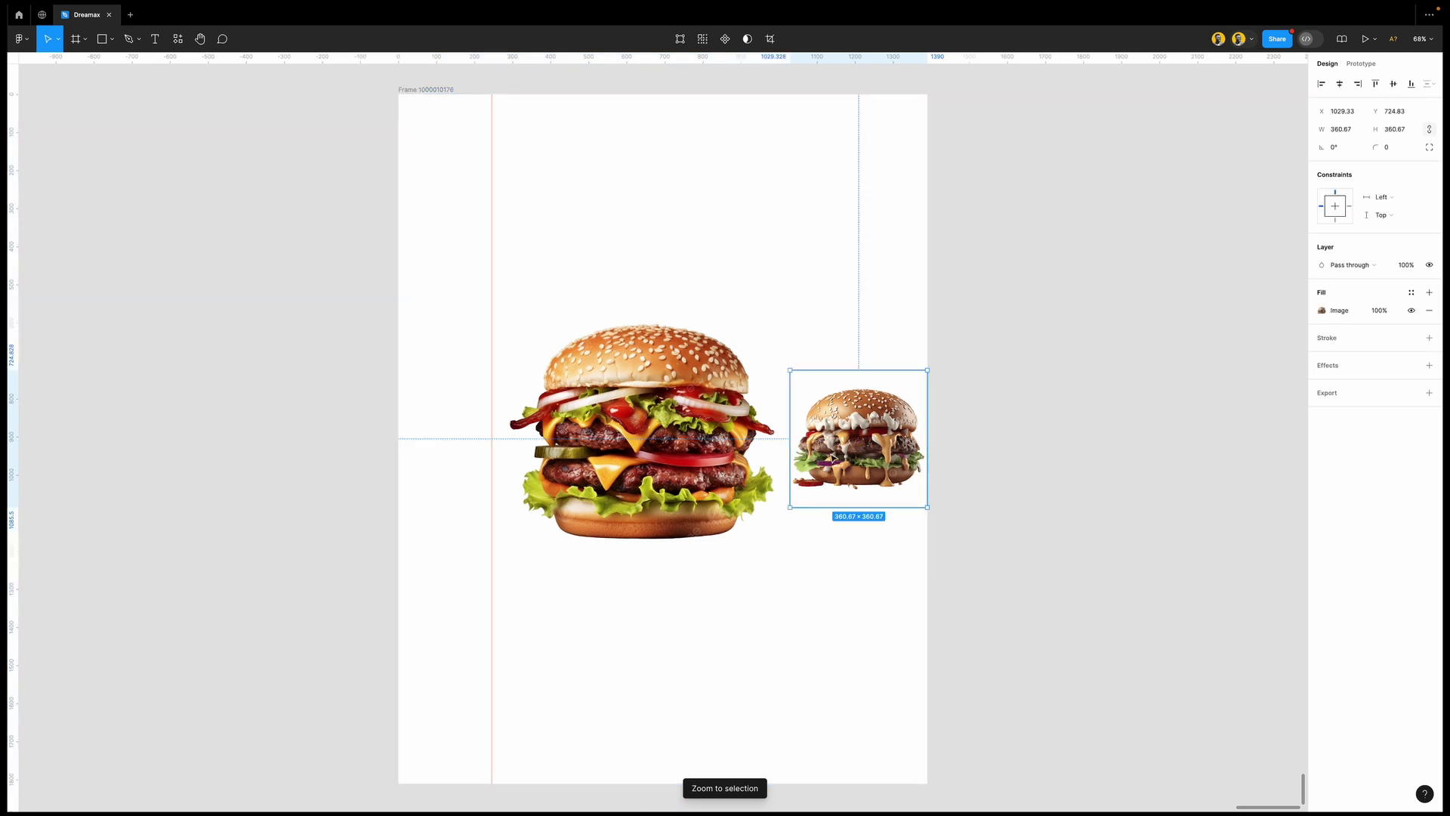
click(654, 432)
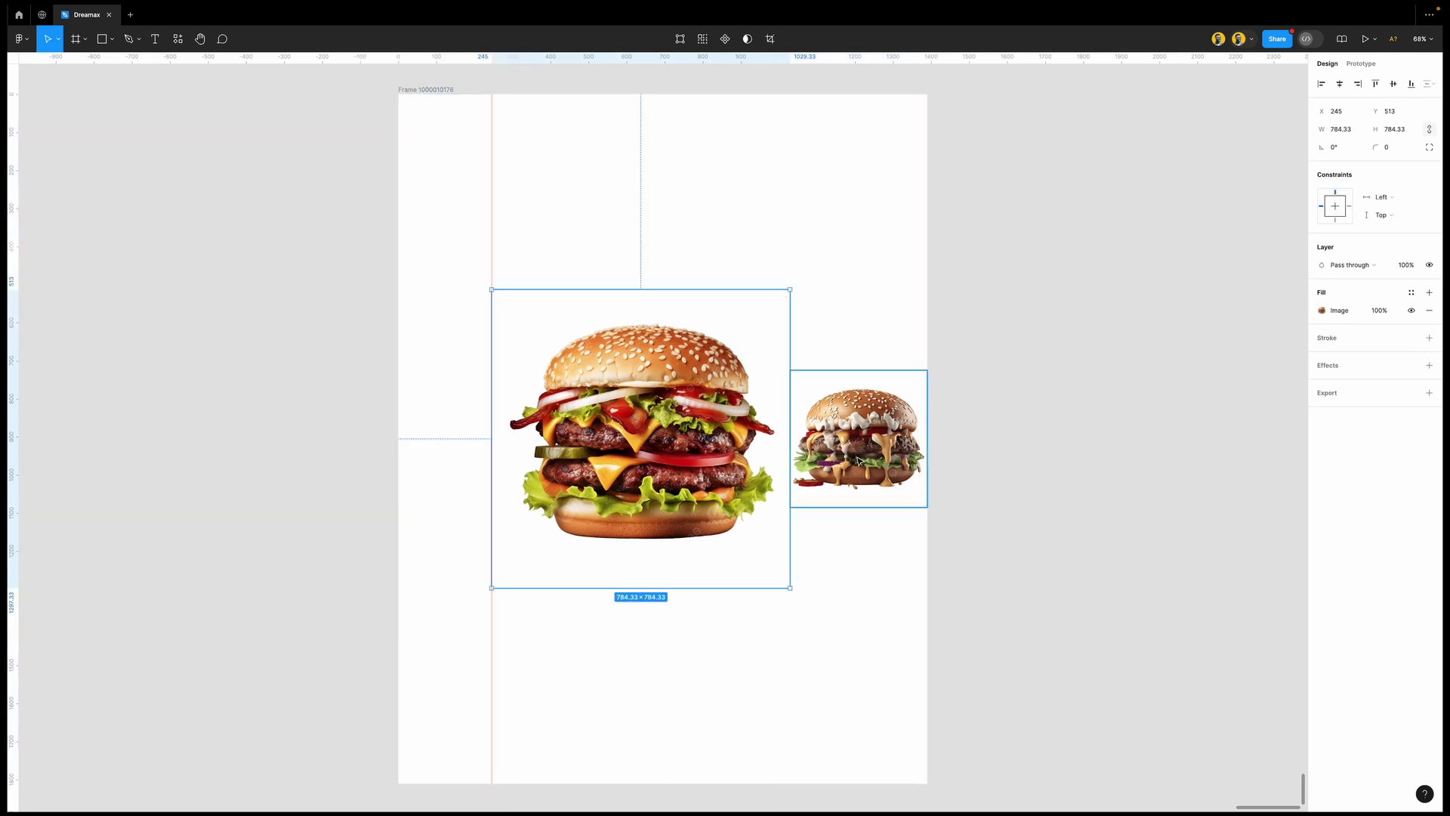
click(1339, 135)
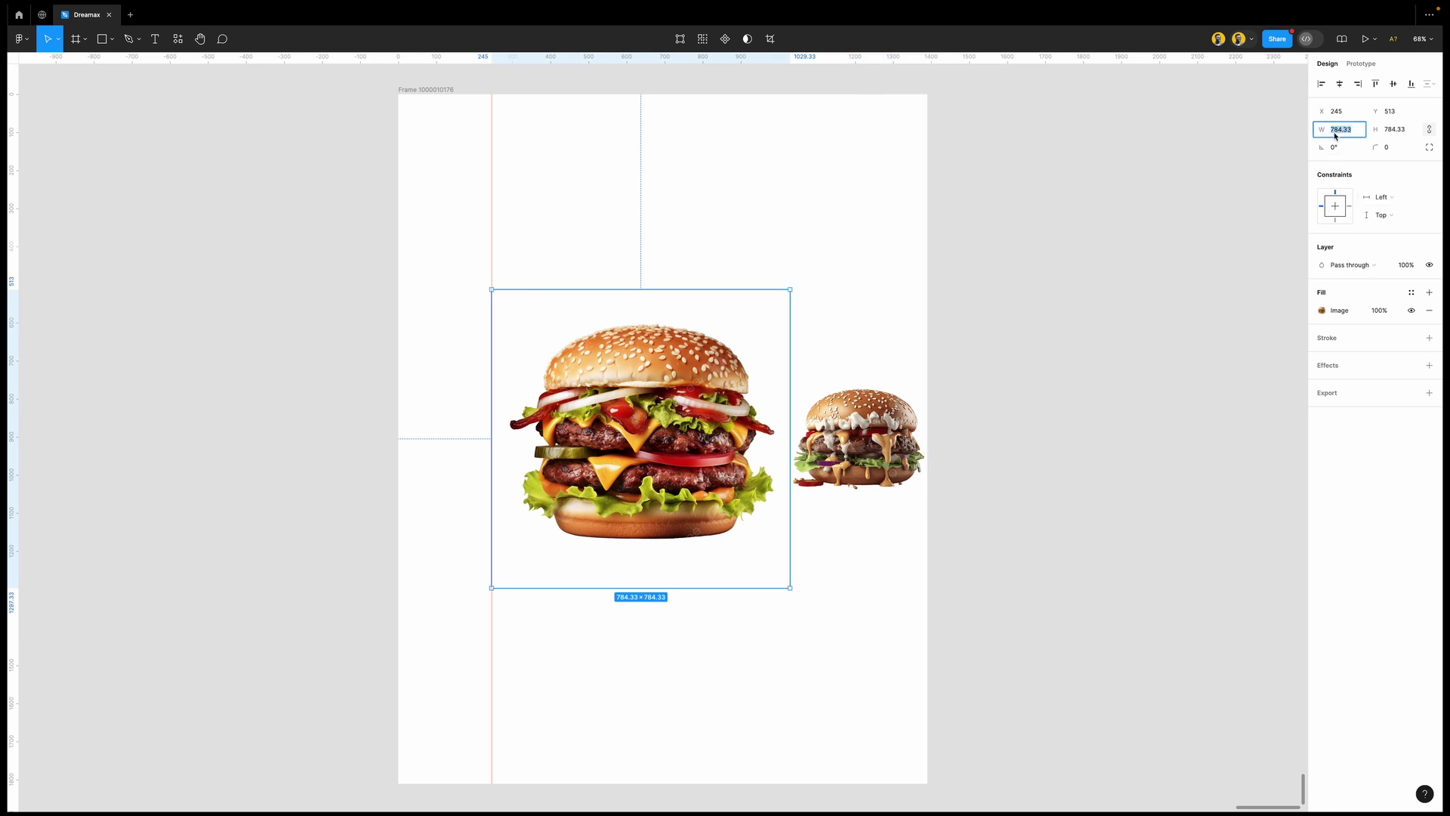
click(844, 459)
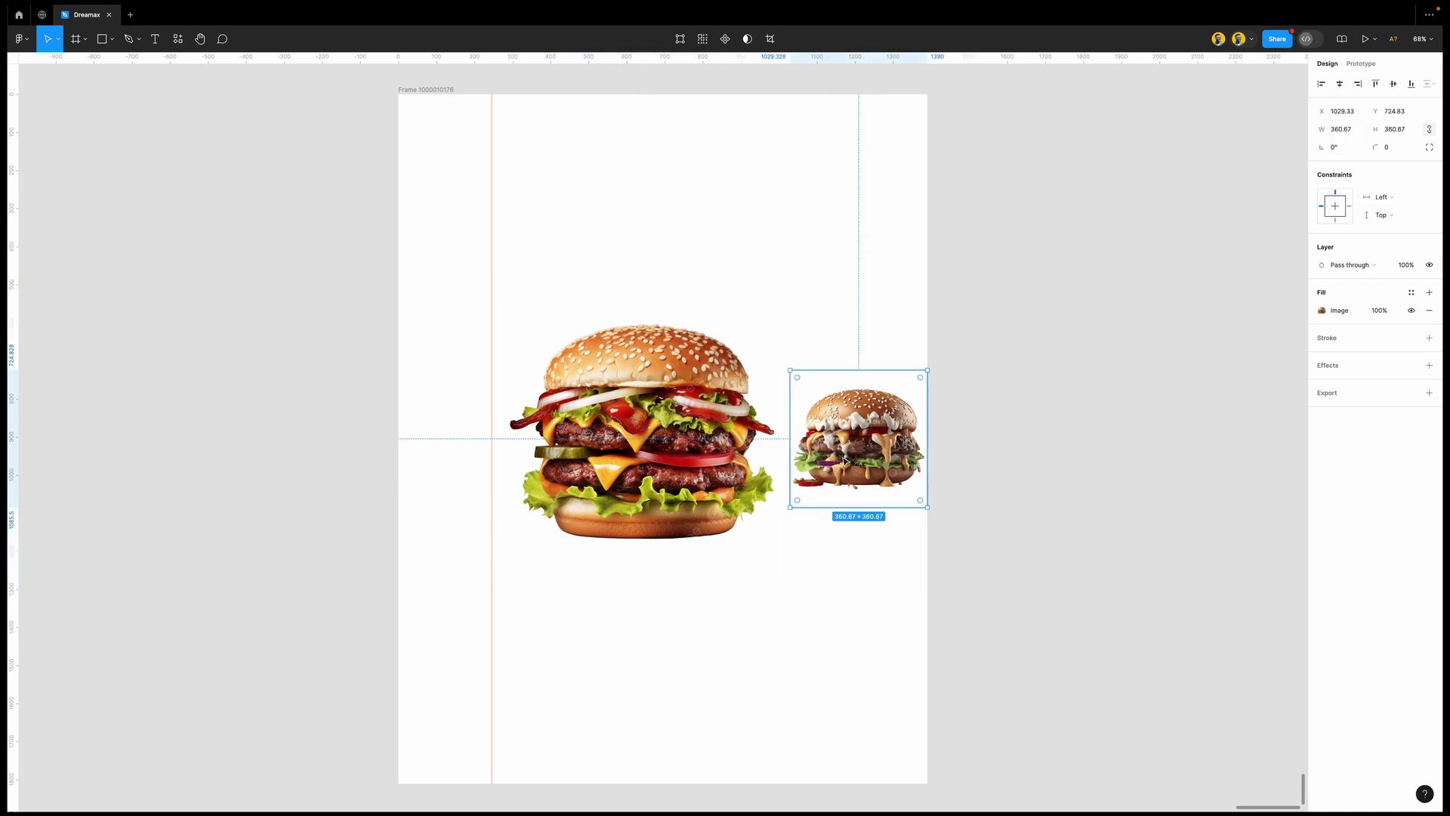
key(k)
drag(785, 434, 654, 437)
click(597, 428)
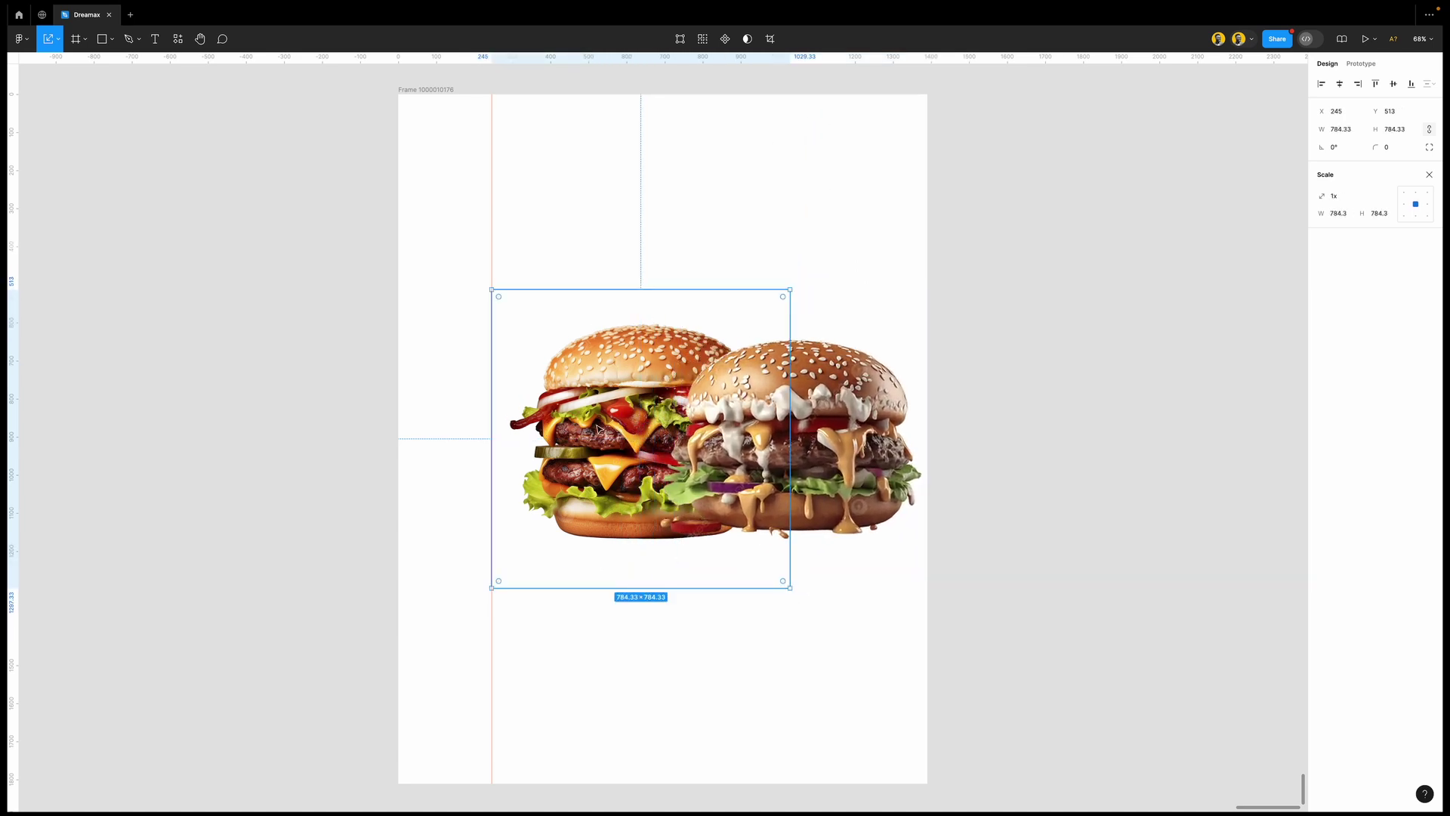
click(722, 455)
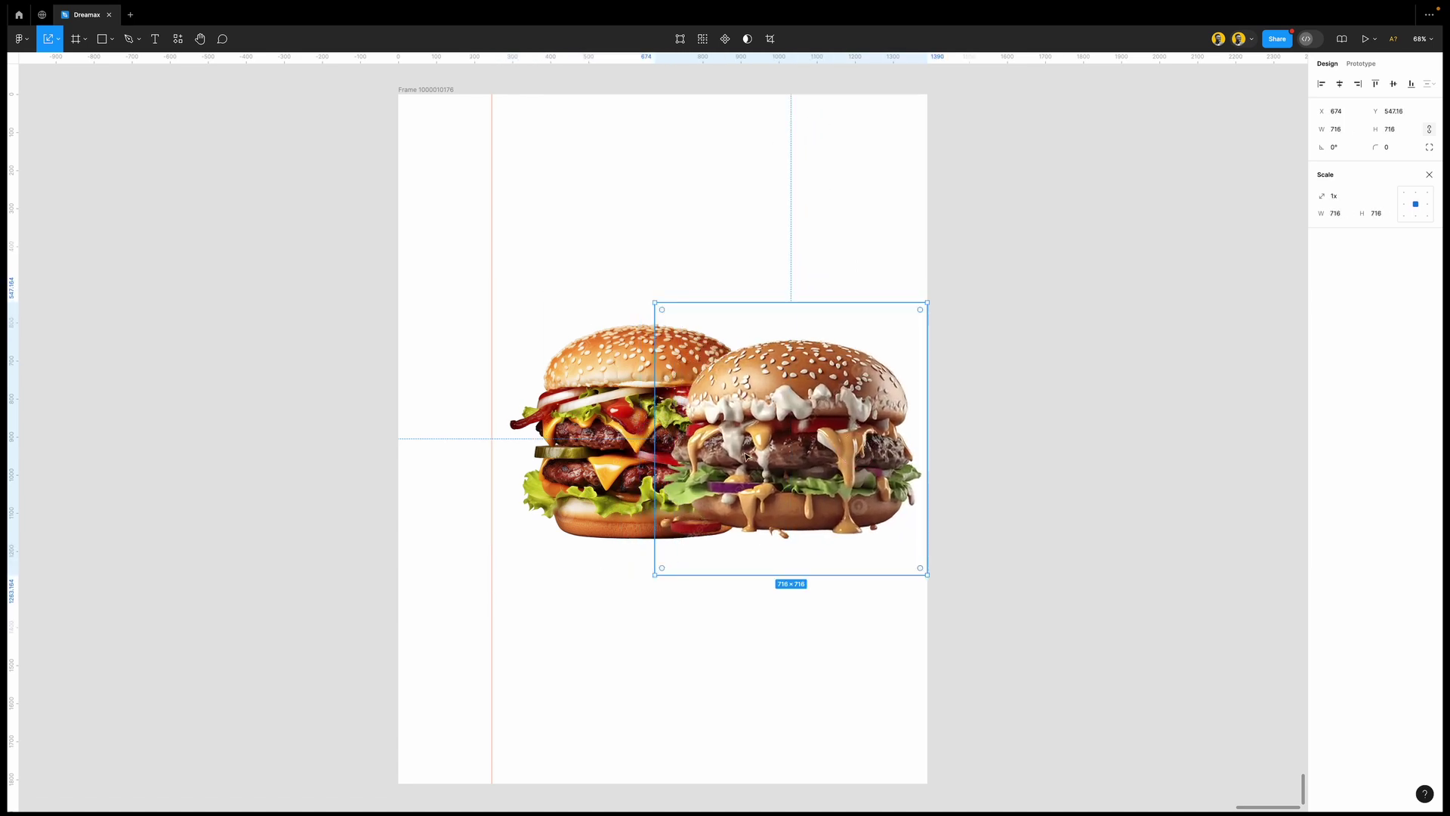
mouse_move(656, 443)
mouse_down()
mouse_move(596, 446)
mouse_move(631, 445)
mouse_up()
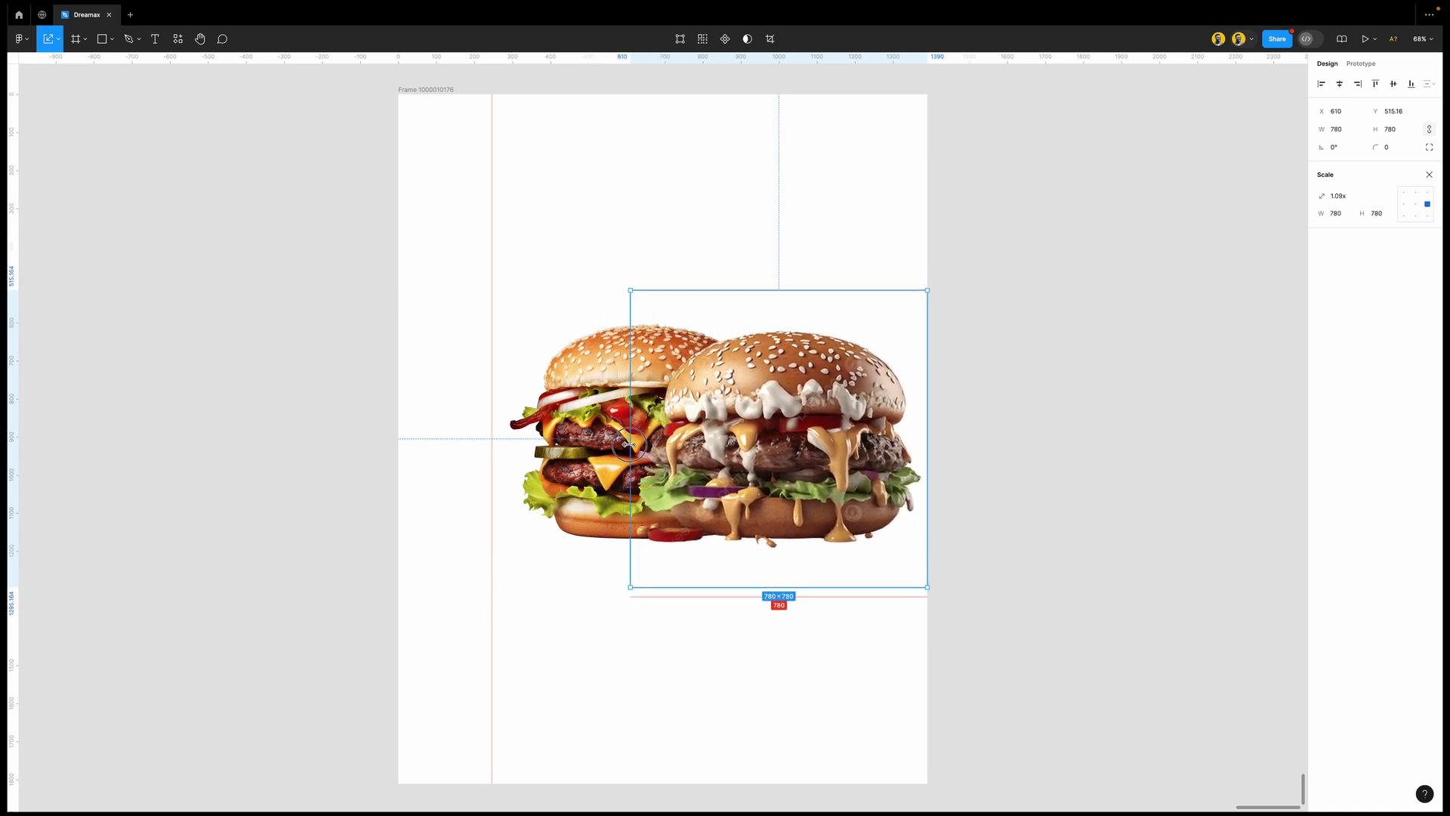
Shrink the copied frame's first burger to under half size, matching the original frame
click(605, 453)
scroll(735, 492, left, 7)
scroll(735, 492, down, 5)
click(328, 469)
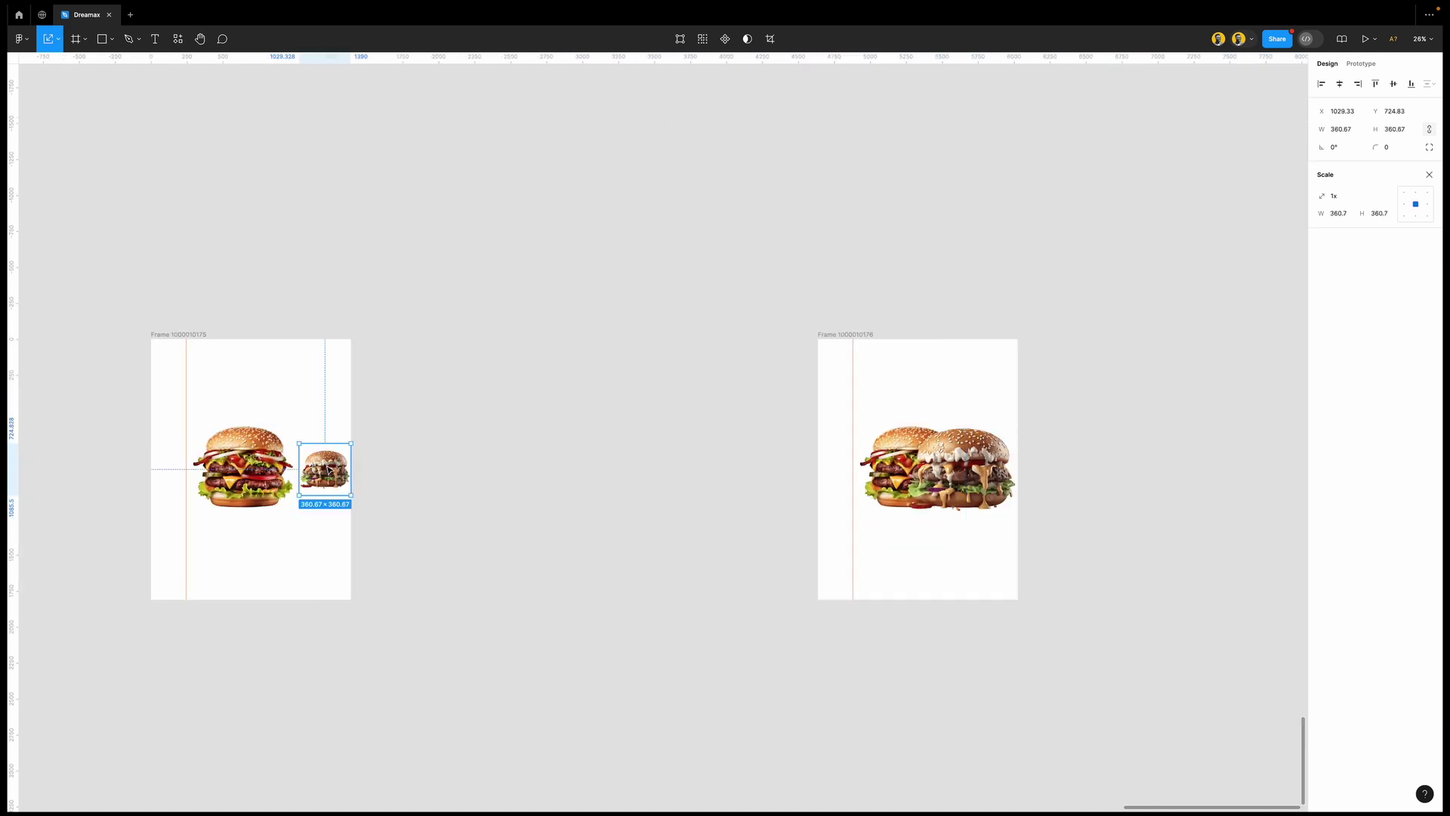
scroll(854, 503, right, 3)
ctrl+scroll(736, 453, up, 4)
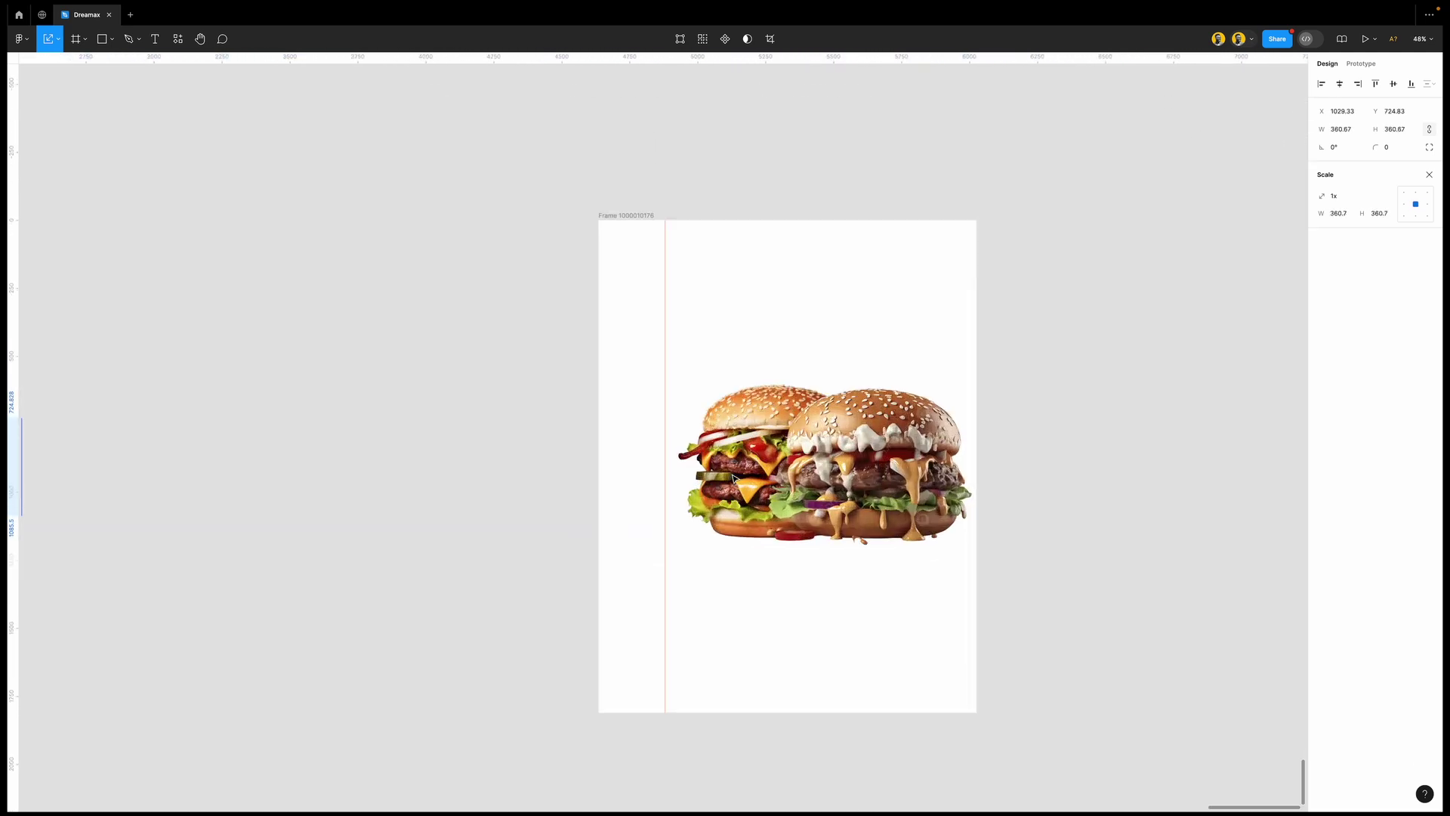
click(737, 446)
ctrl+scroll(736, 448, up, 2)
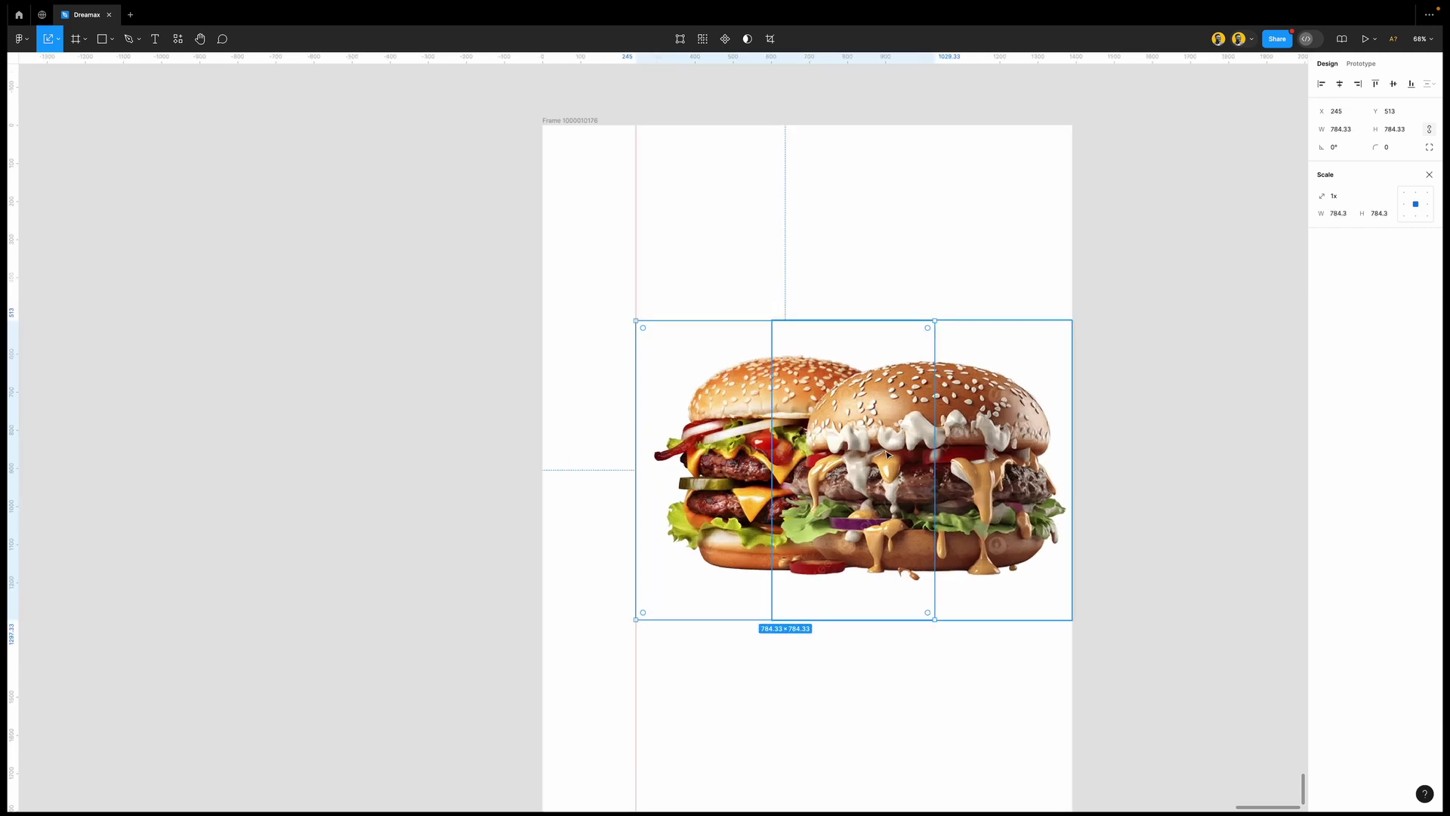
drag(937, 447, 773, 463)
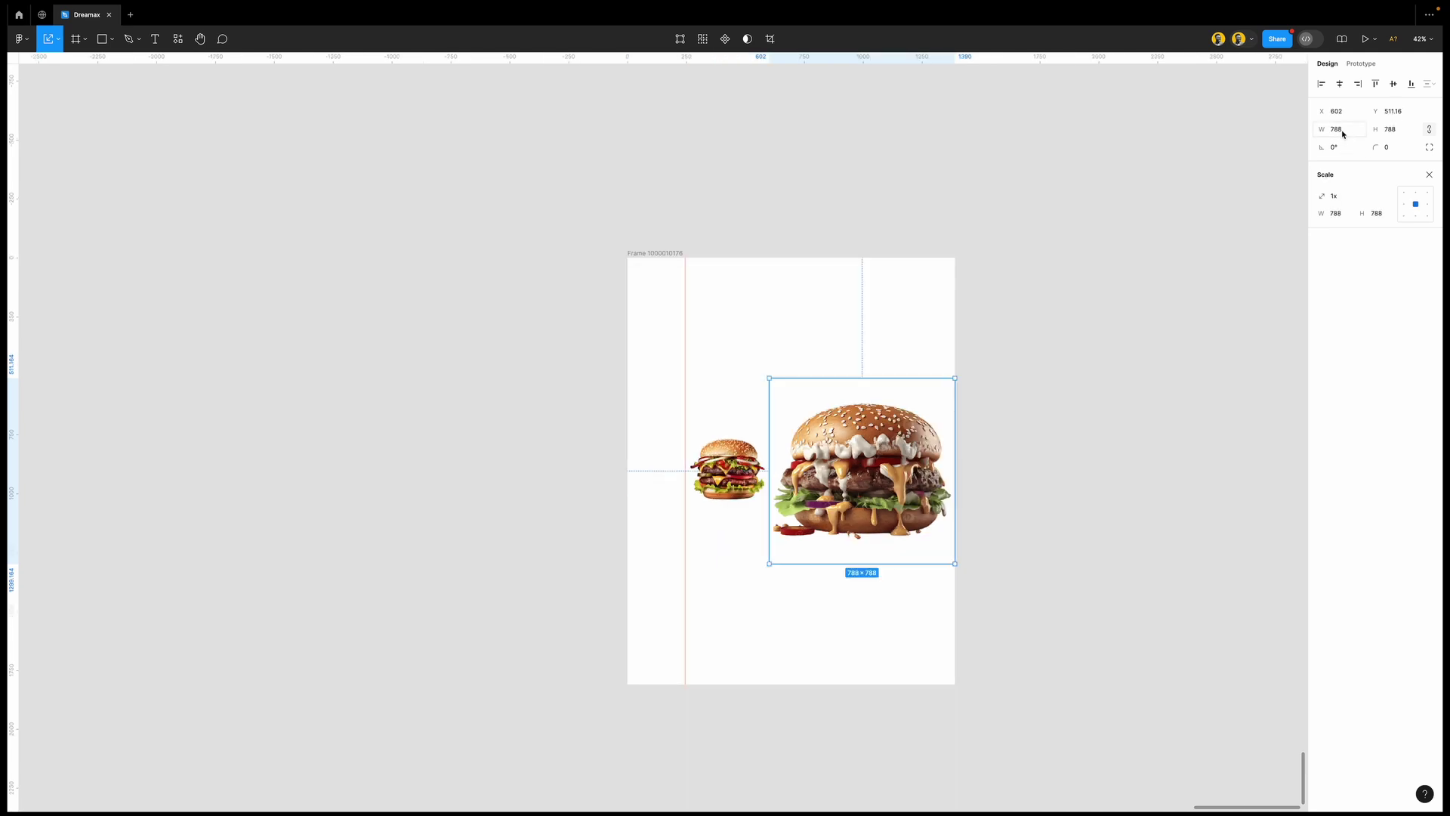
Set the sauce burger's width to 784.33 and slide the row to centre it
click(1342, 129)
text(784.33)
key(Return)
click(982, 510)
scroll(944, 521, right, 4)
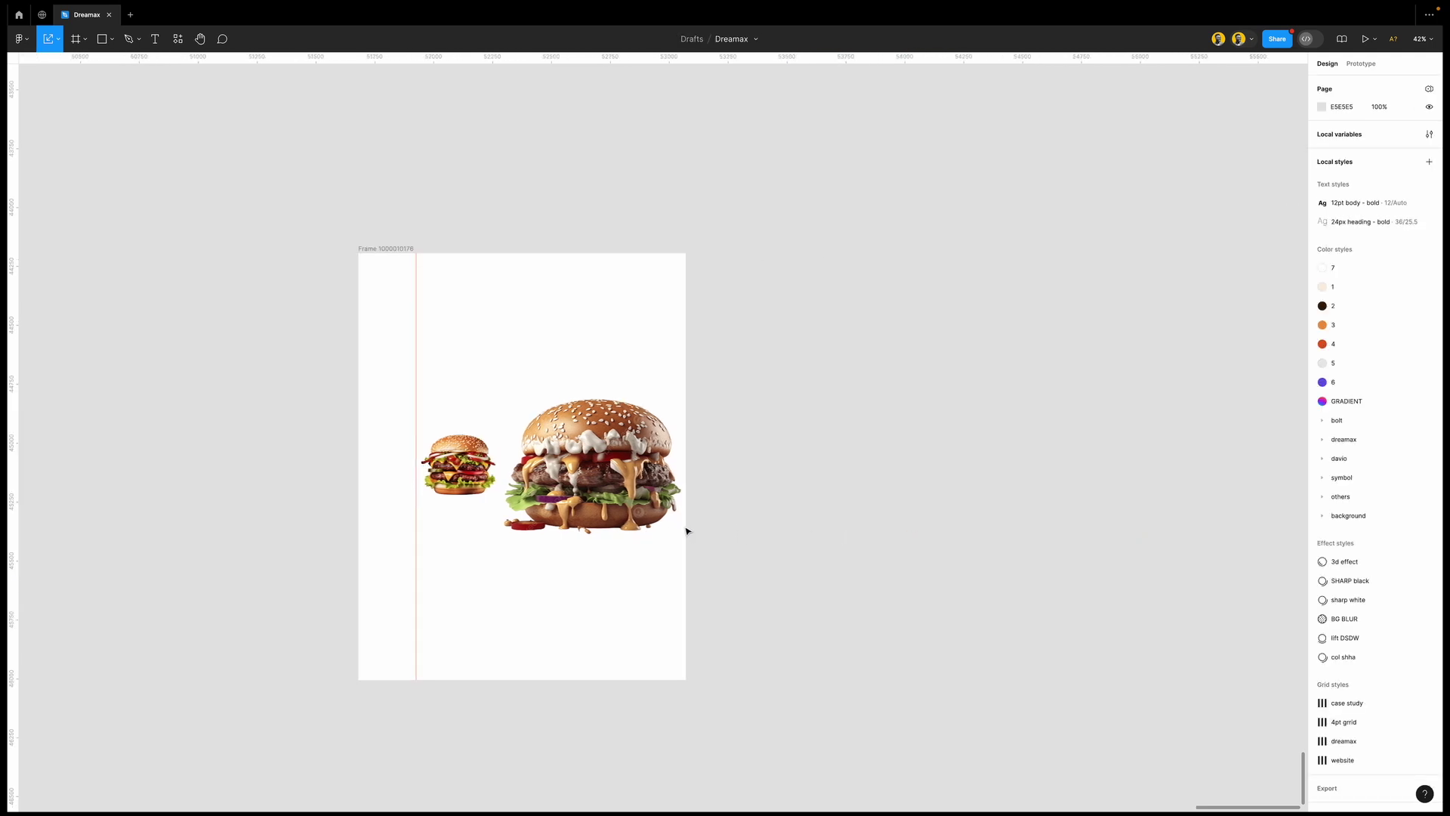
scroll(686, 528, down, 1)
click(629, 499)
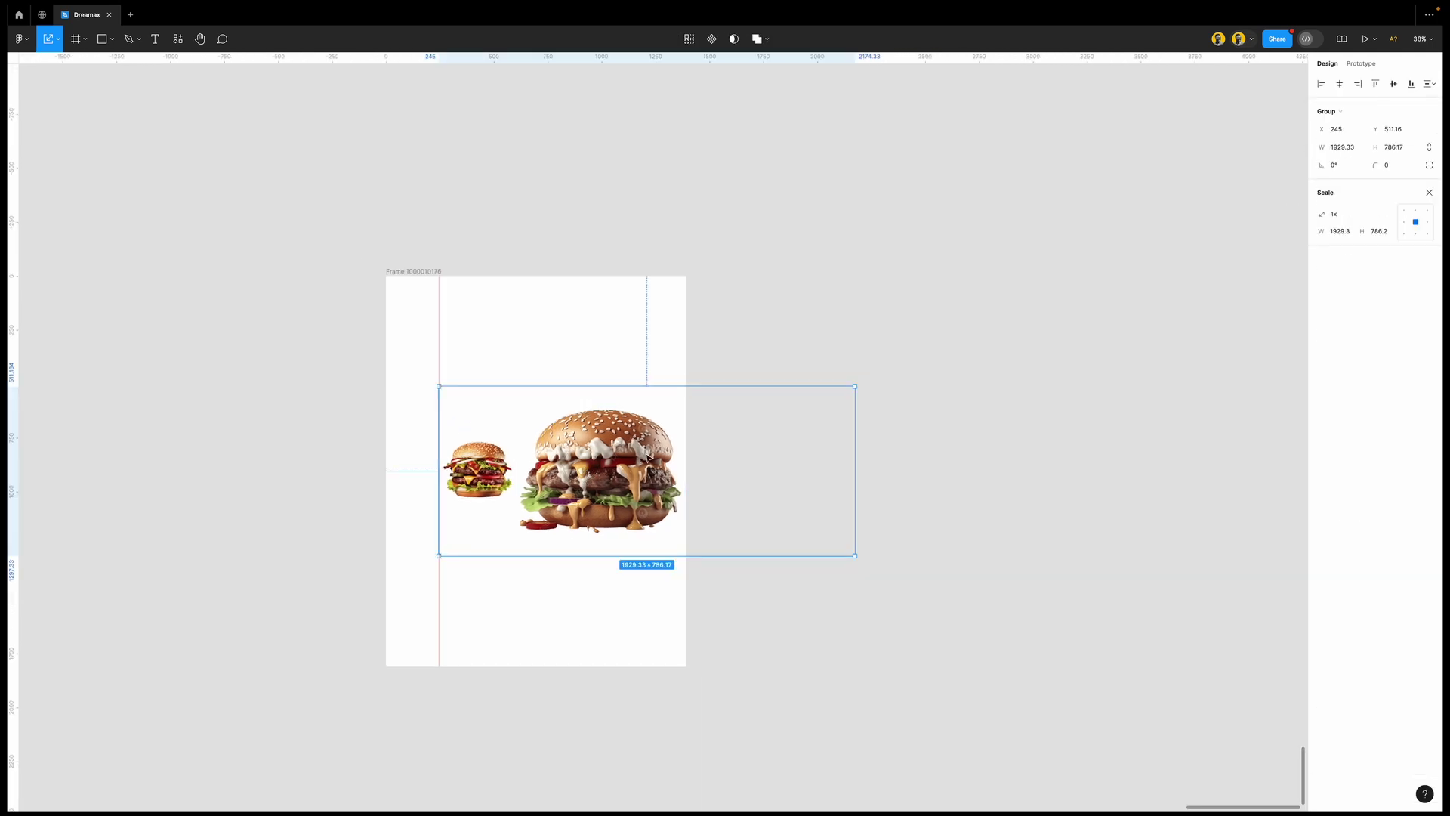
click(1340, 84)
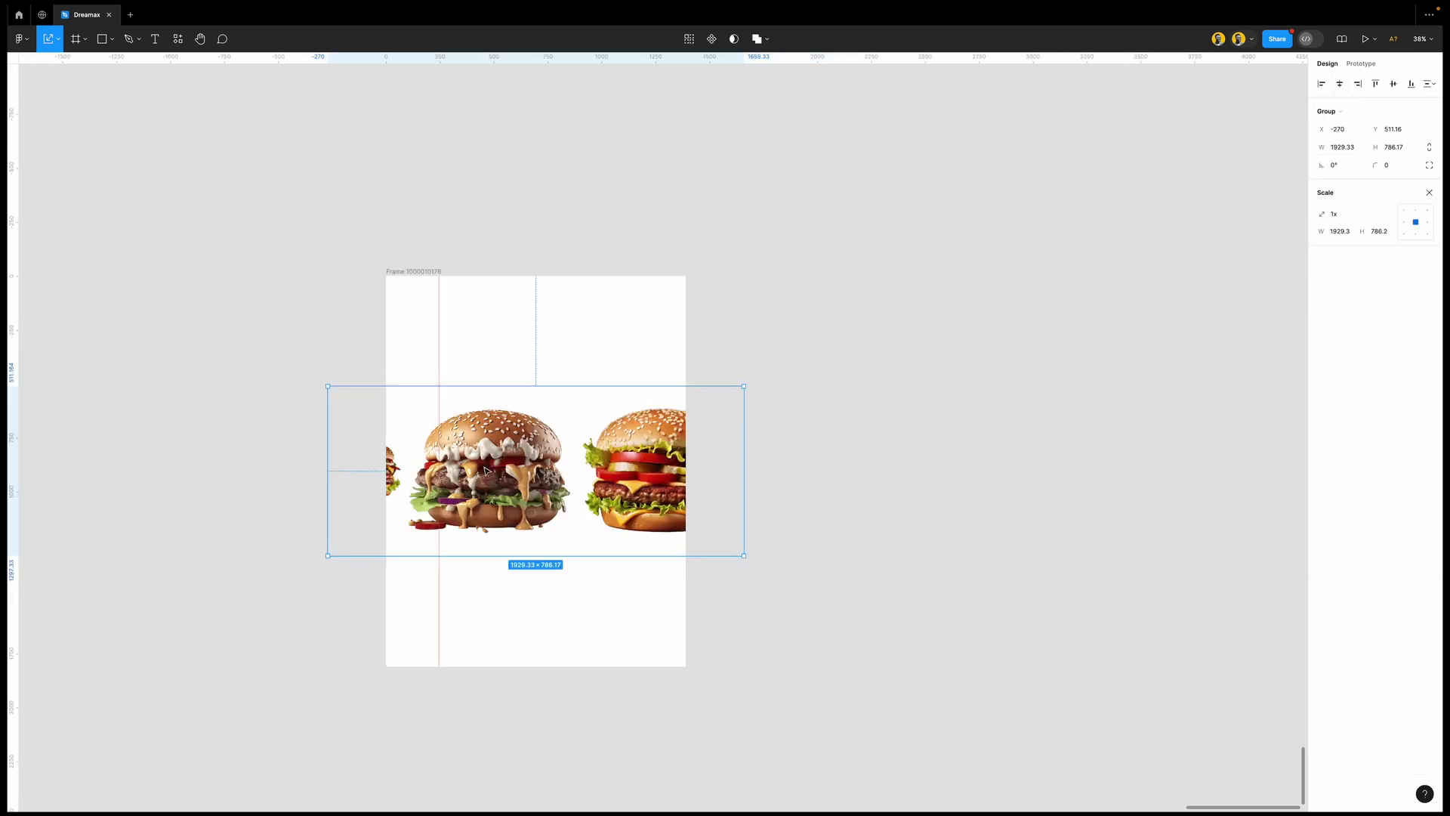
drag(487, 470, 516, 473)
scroll(515, 472, up, 3)
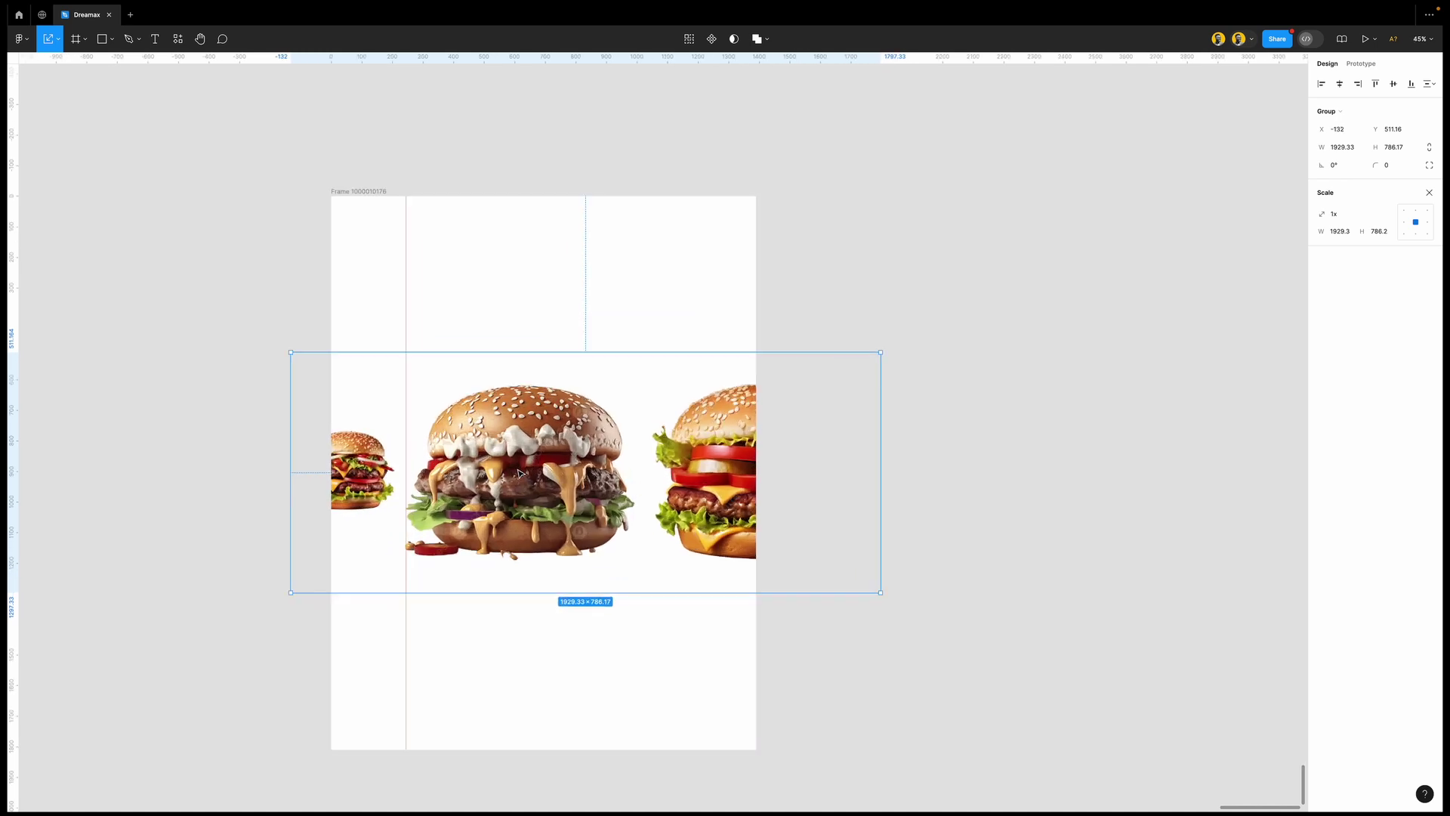
Duplicate the second frame and move the copy further right
click(776, 333)
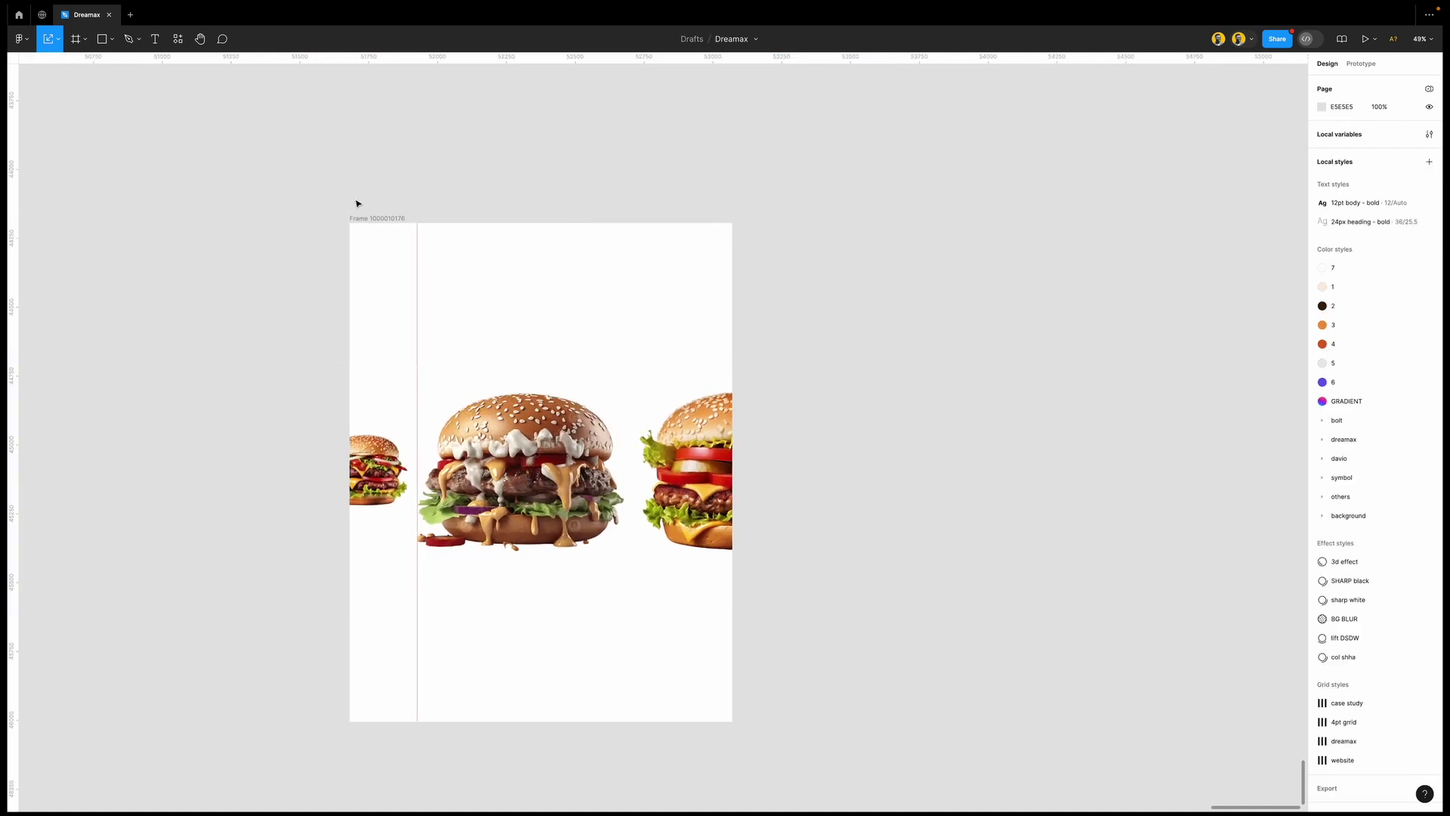
click(387, 218)
key(ctrl+d)
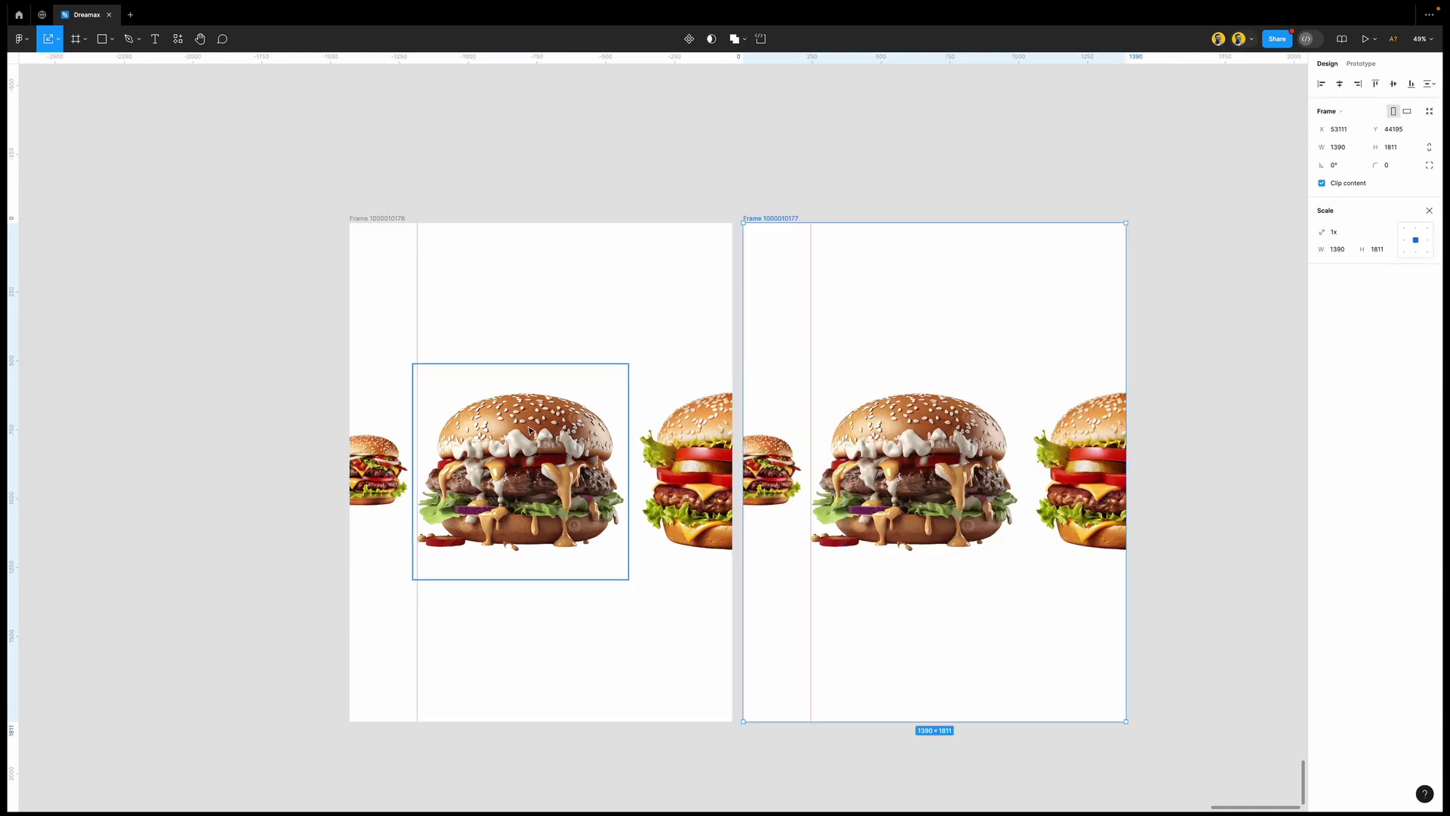
scroll(532, 428, down, 2)
drag(701, 366, 1142, 374)
scroll(613, 468, up, 1)
scroll(612, 469, up, 5)
Resize the right-hand tomato-and-cheese burger in the new frame
click(614, 466)
drag(883, 428, 880, 428)
drag(880, 428, 815, 429)
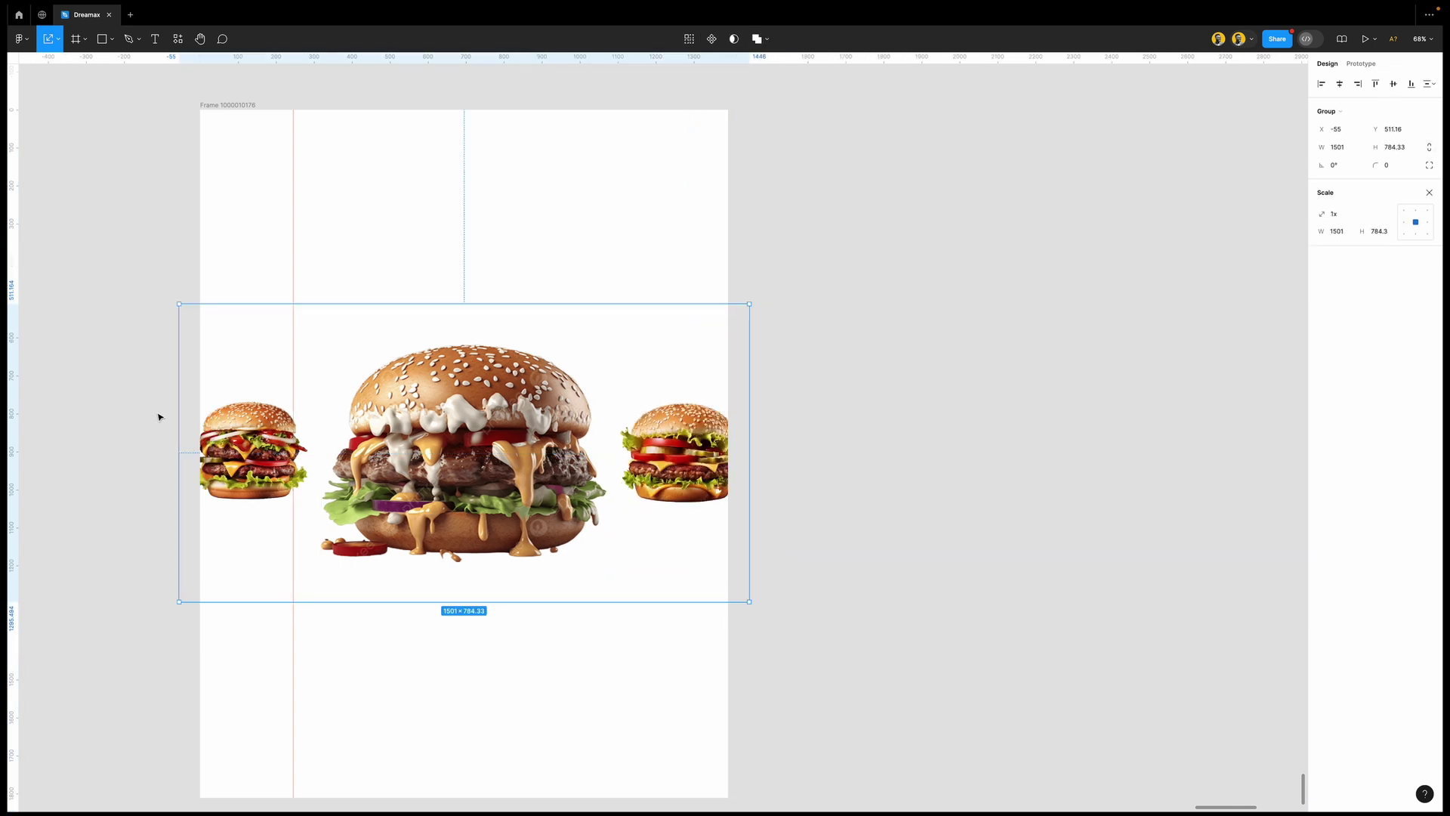
scroll(201, 419, up, 5)
scroll(317, 386, down, 3)
scroll(316, 385, down, 1)
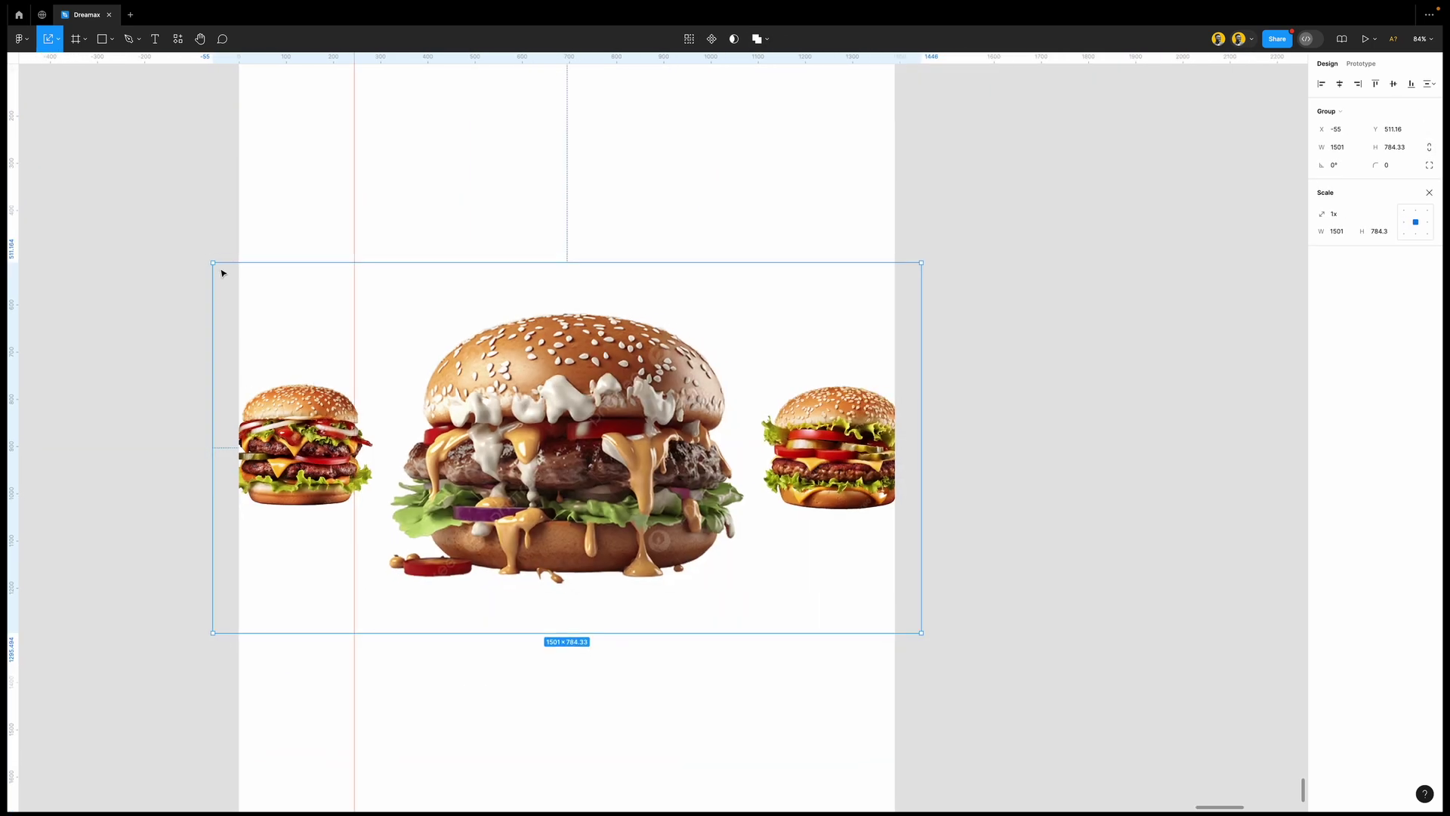
scroll(589, 482, down, 3)
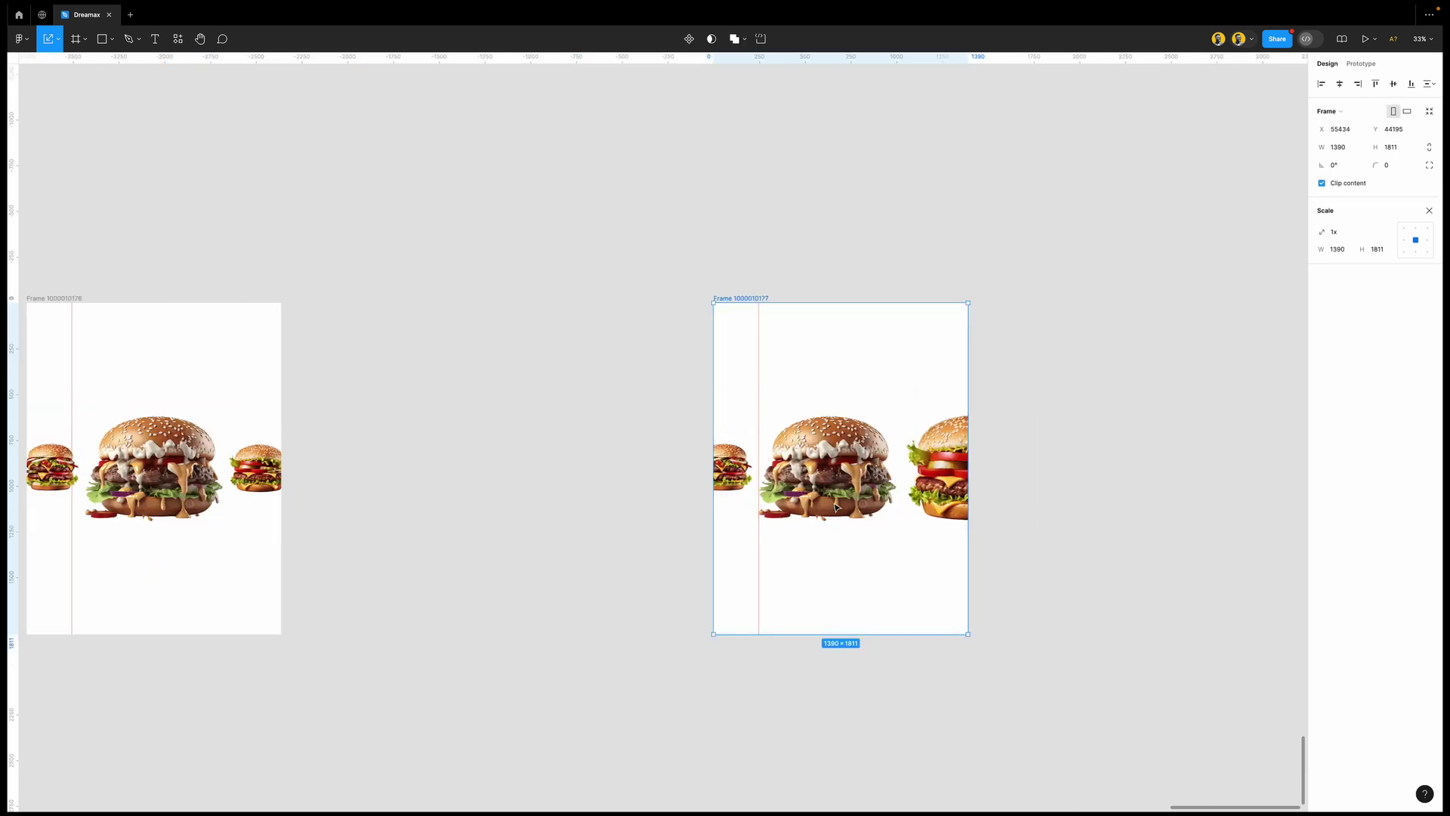
scroll(836, 507, right, 1)
scroll(835, 503, up, 3)
scroll(833, 496, up, 2)
Slide the row to centre the tomato cheeseburger and shrink the sauce burger to 0.64x
click(834, 496)
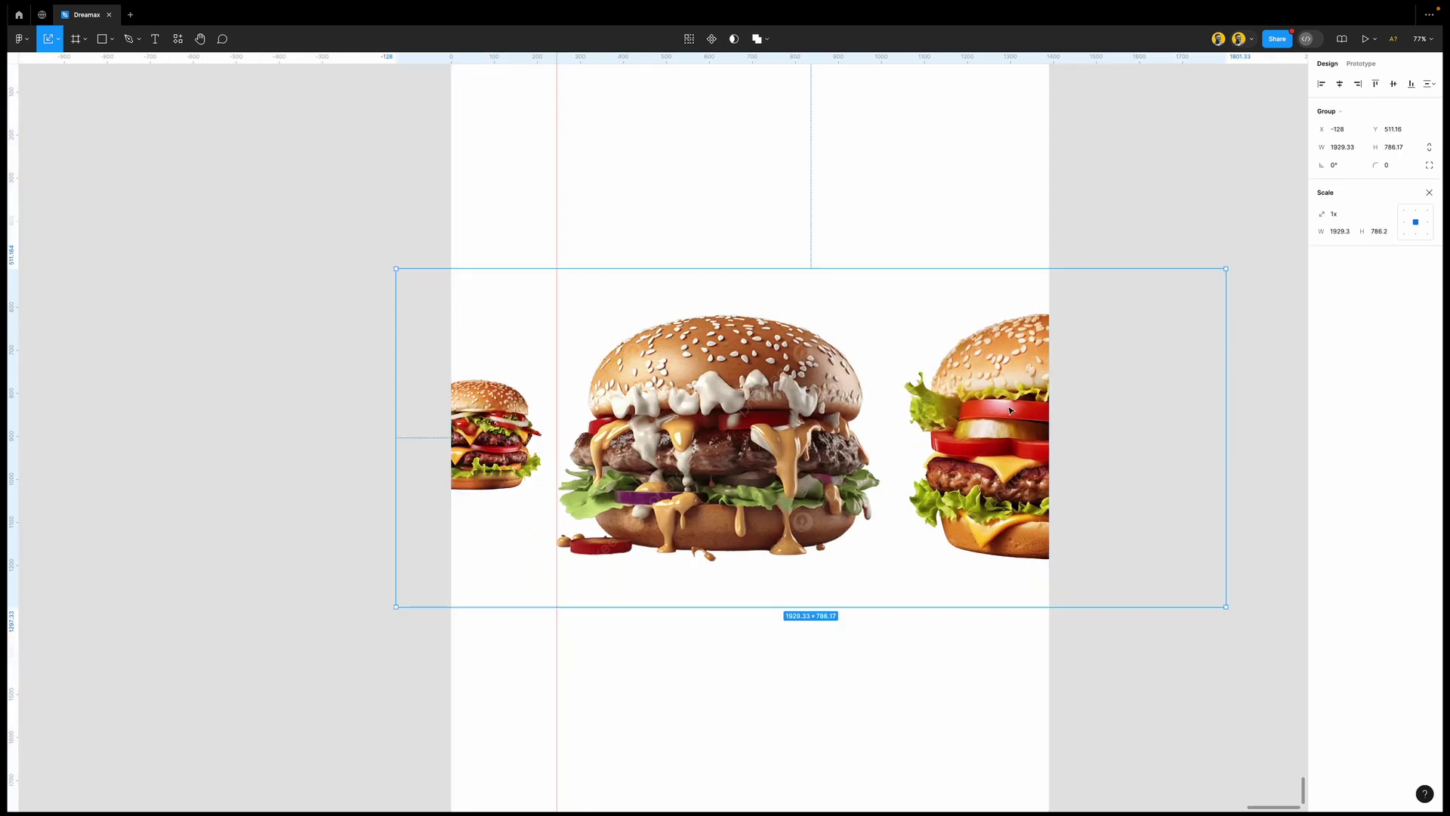
drag(920, 411, 640, 422)
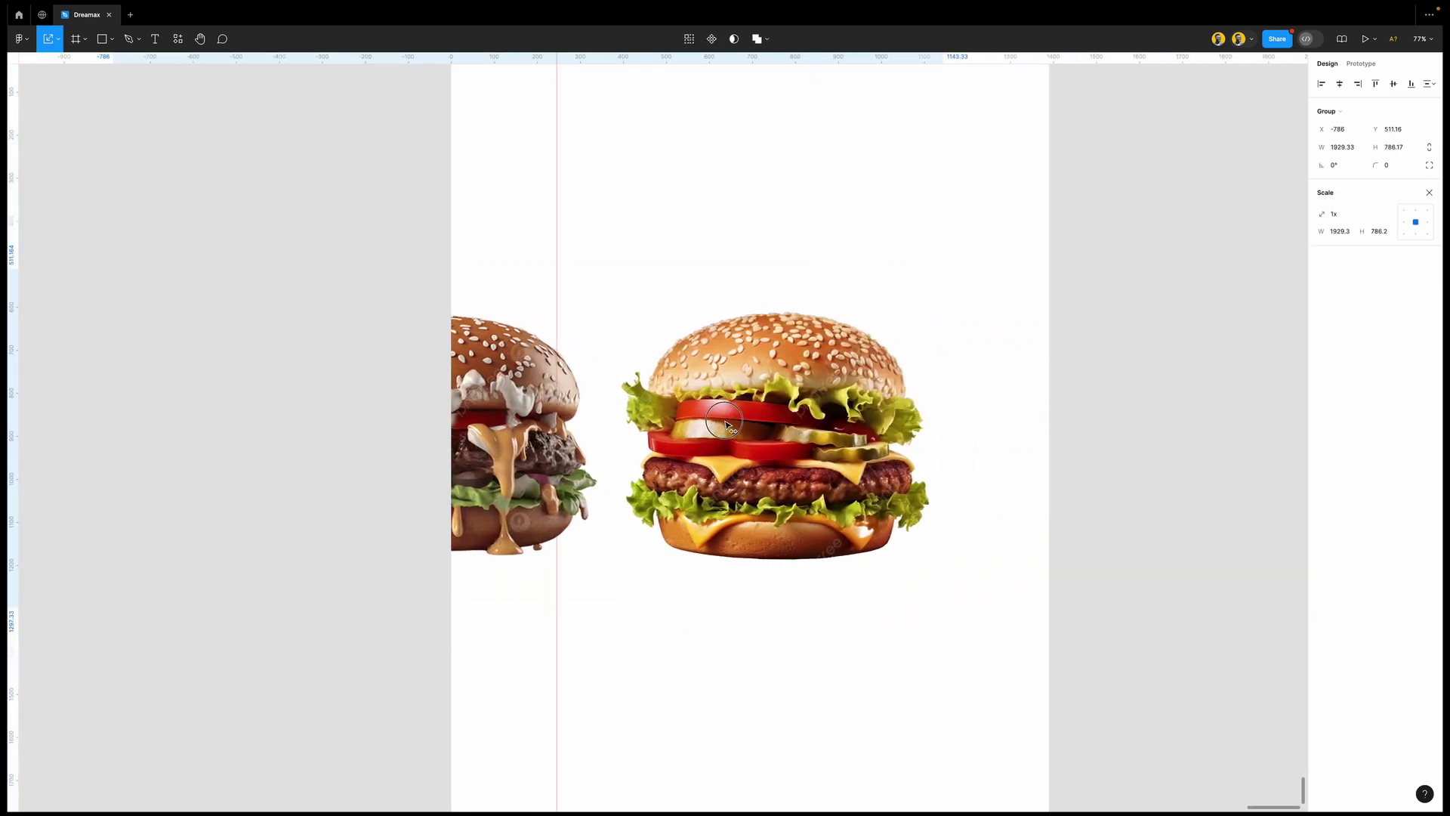
double_click(490, 436)
drag(265, 427, 414, 446)
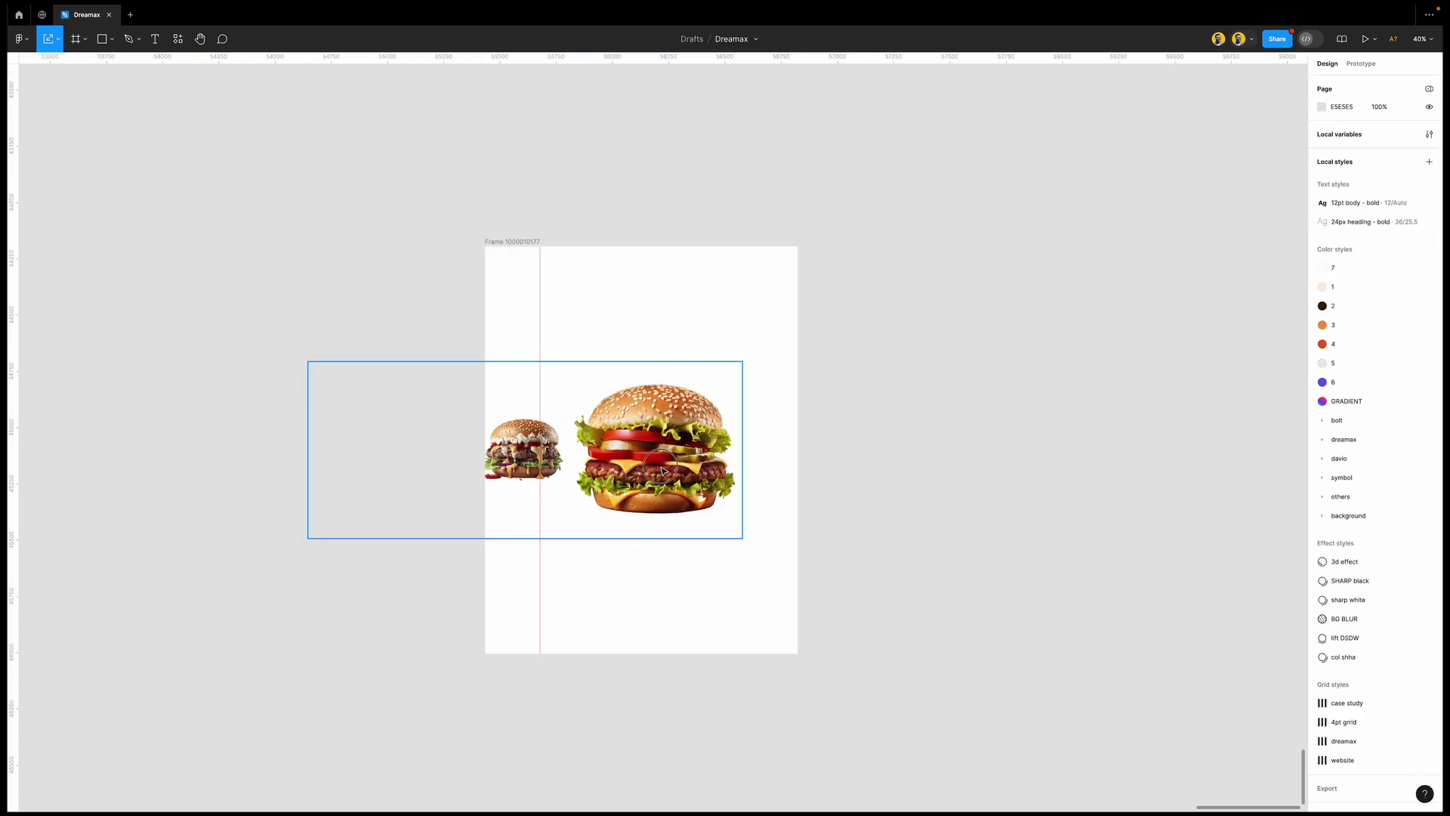
click(662, 471)
Ungroup the burgers and turn off Clip content on the third frame
key(Return)
key(super+shift+g)
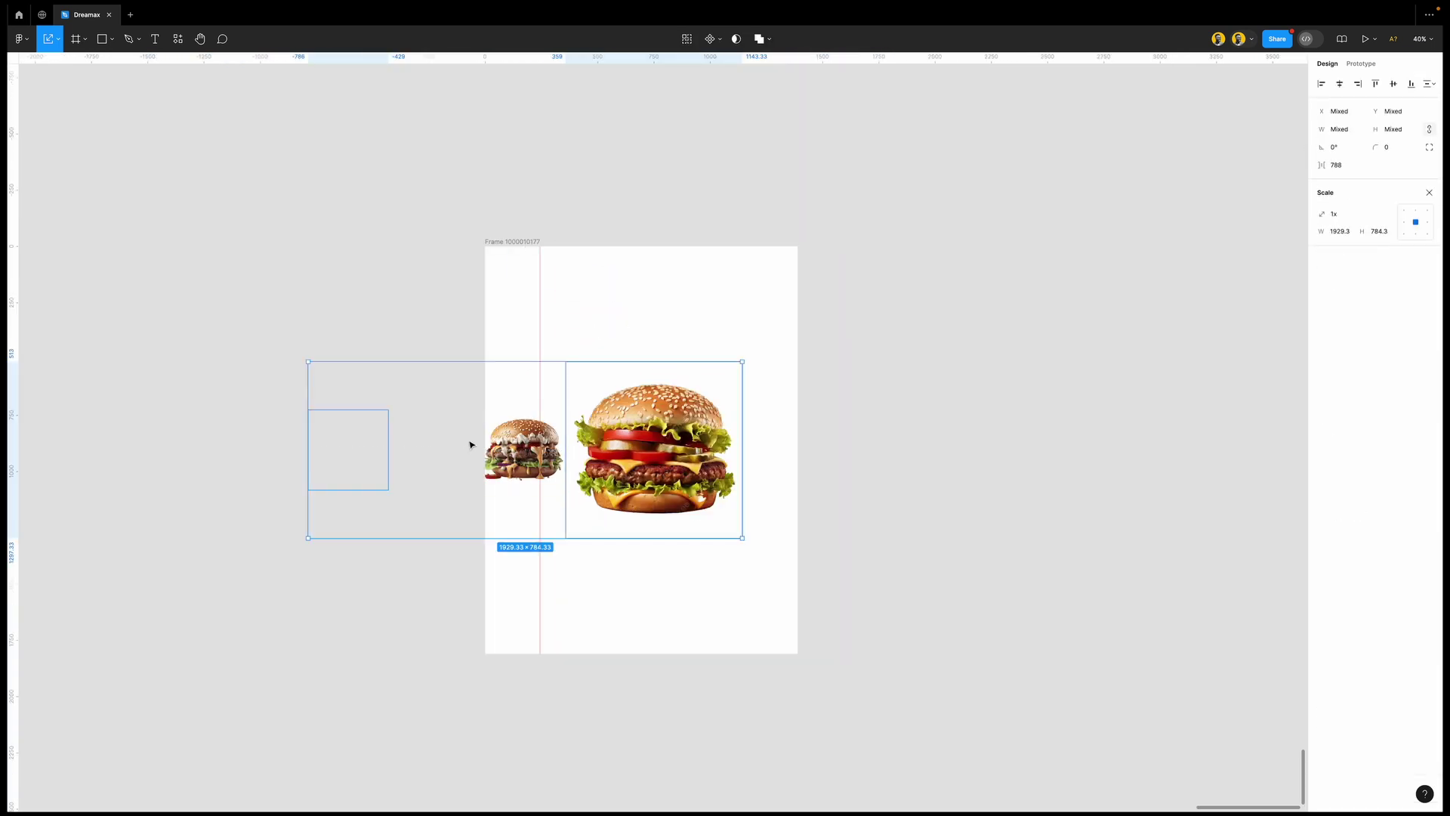
click(756, 358)
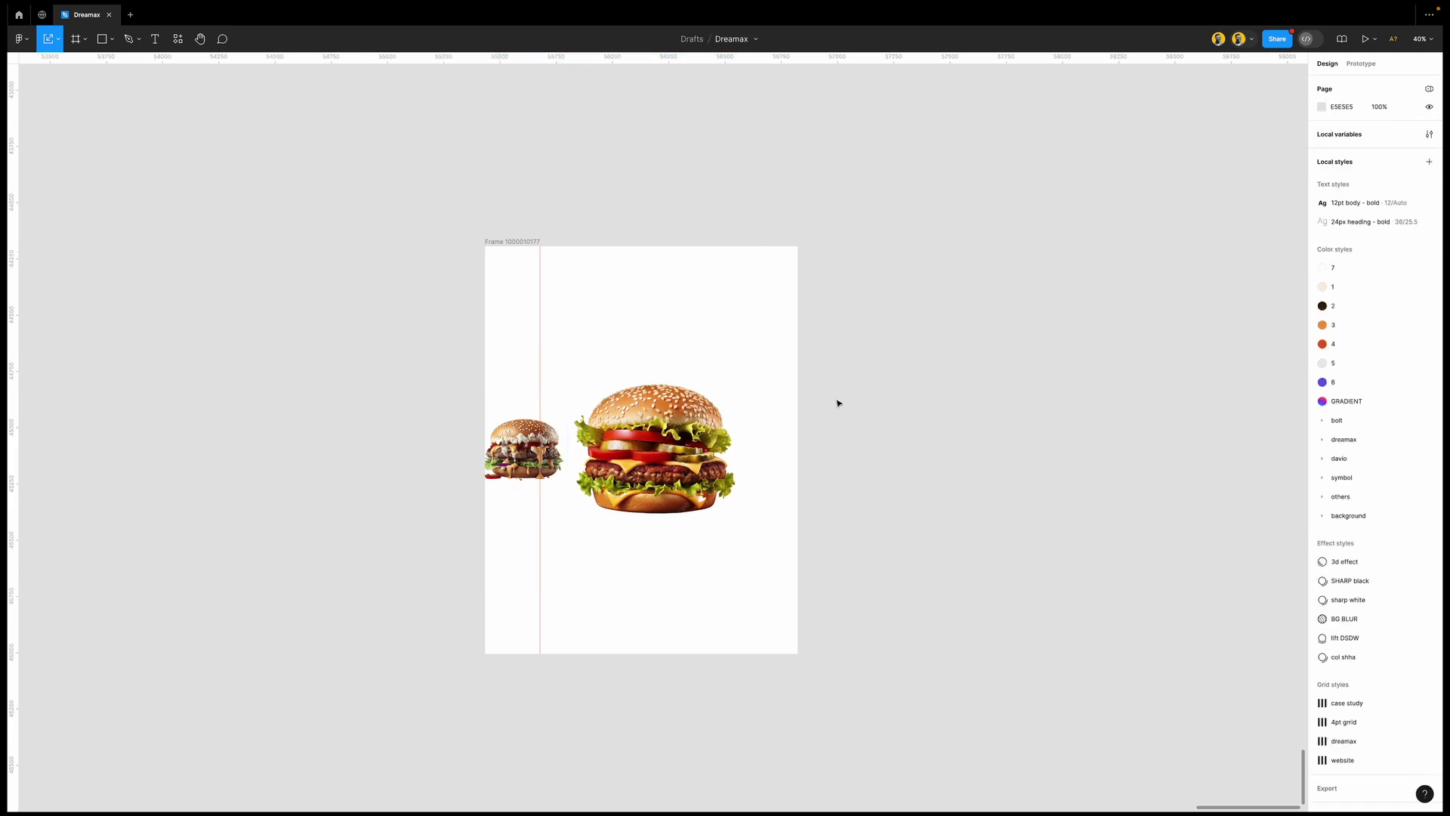
click(510, 241)
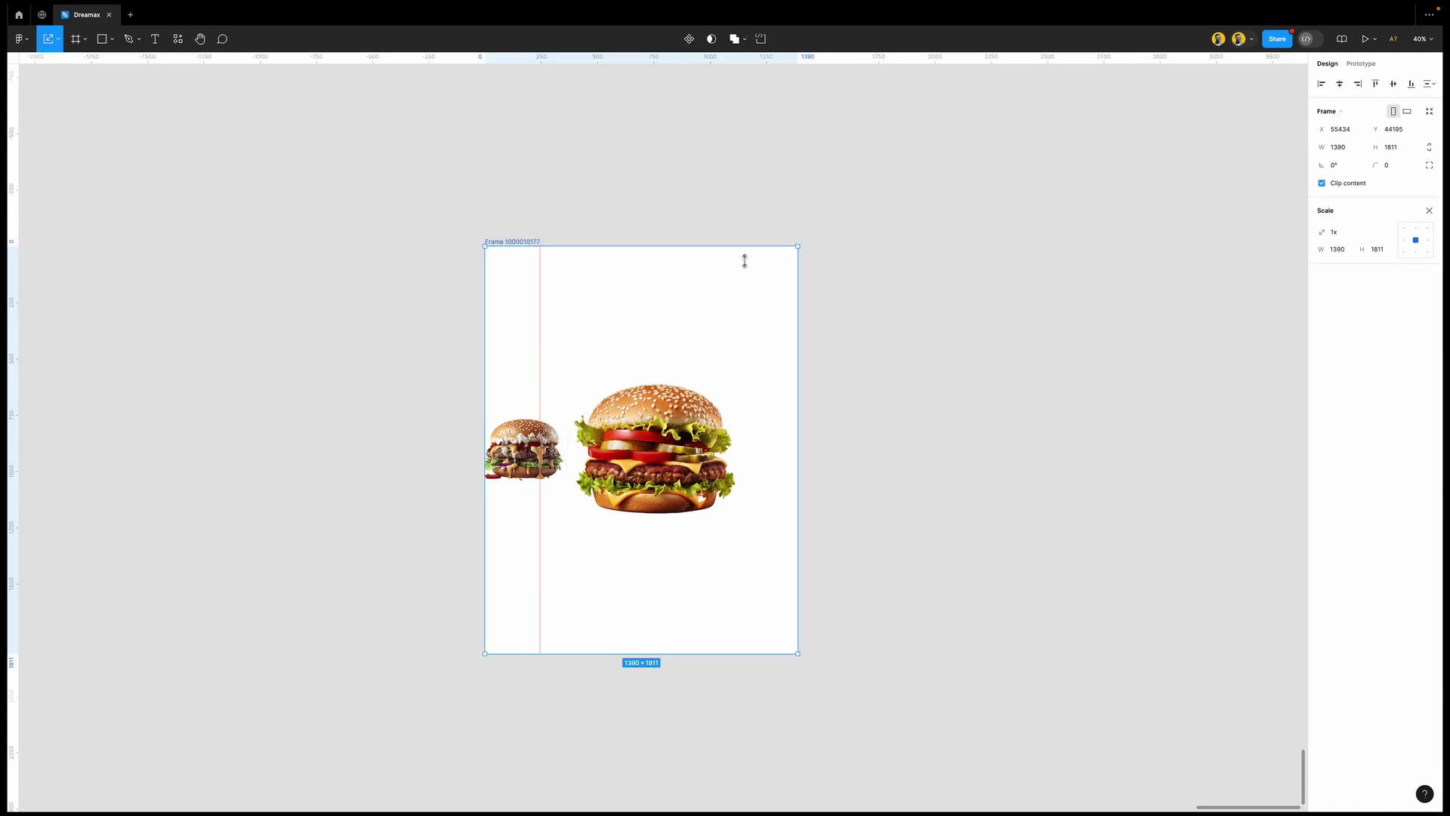
click(1322, 184)
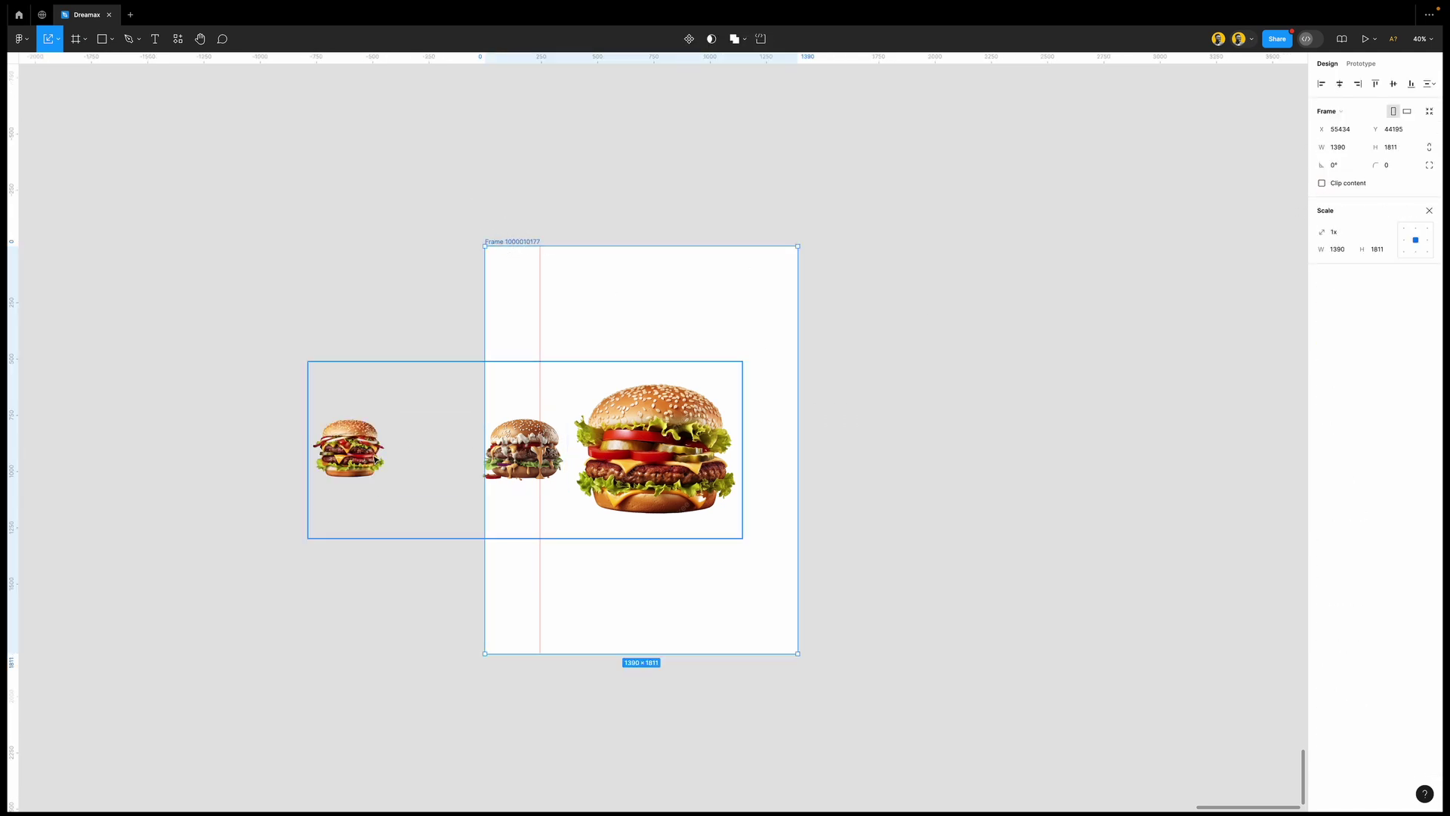
Move the outside burger right against the saucy one, then re-enable Clip content
click(372, 458)
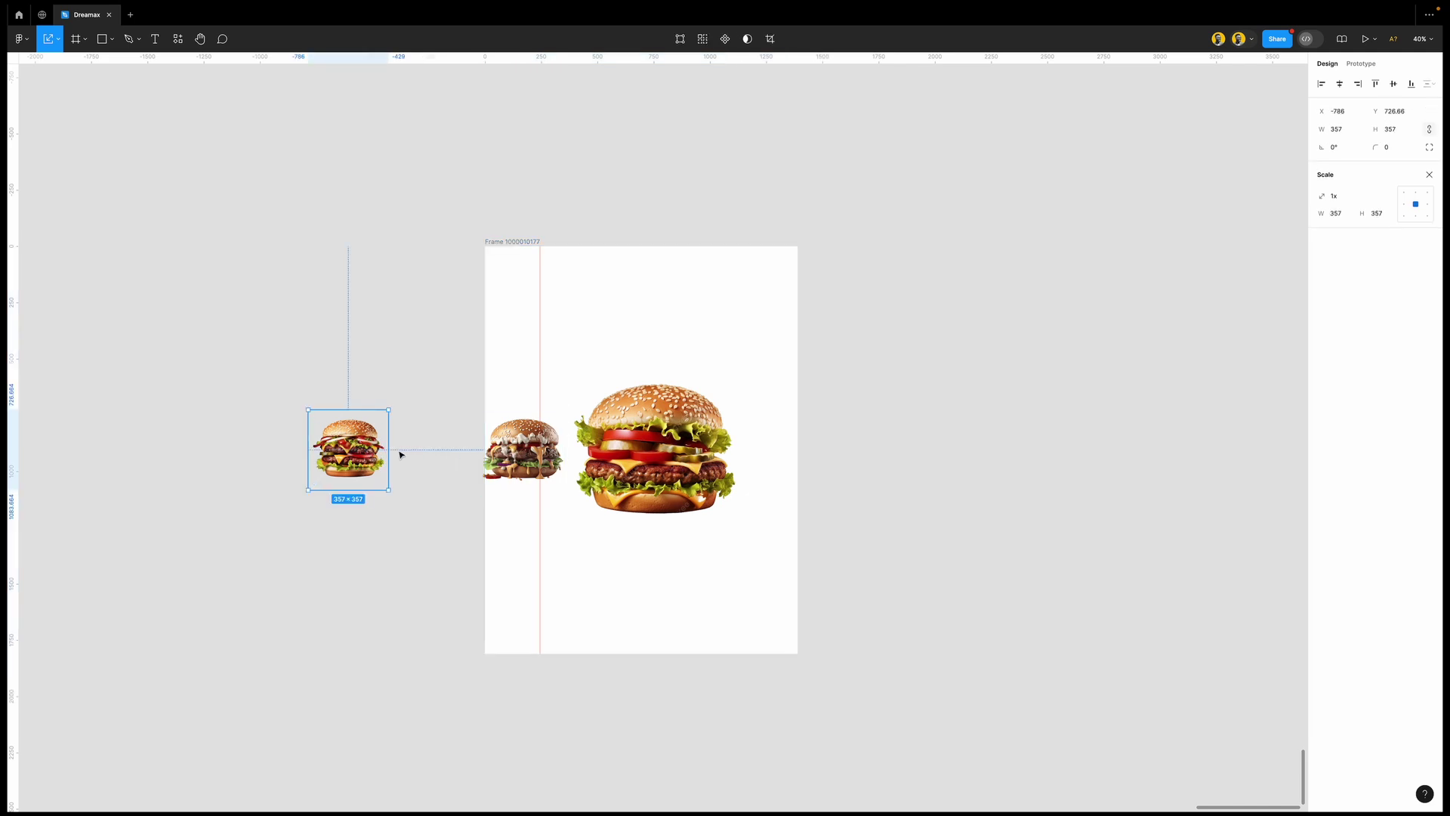
scroll(400, 454, up, 5)
key(shift+Right)
key(shift+Right)
key(shift+Right)
key(shift+Right)
key(shift+Right)
key(shift+Right)
key(shift+Right)
key(shift+Right)
key(shift+Right)
key(shift+Right)
key(shift+Right)
key(shift+Right)
key(shift+Right)
key(shift+Right)
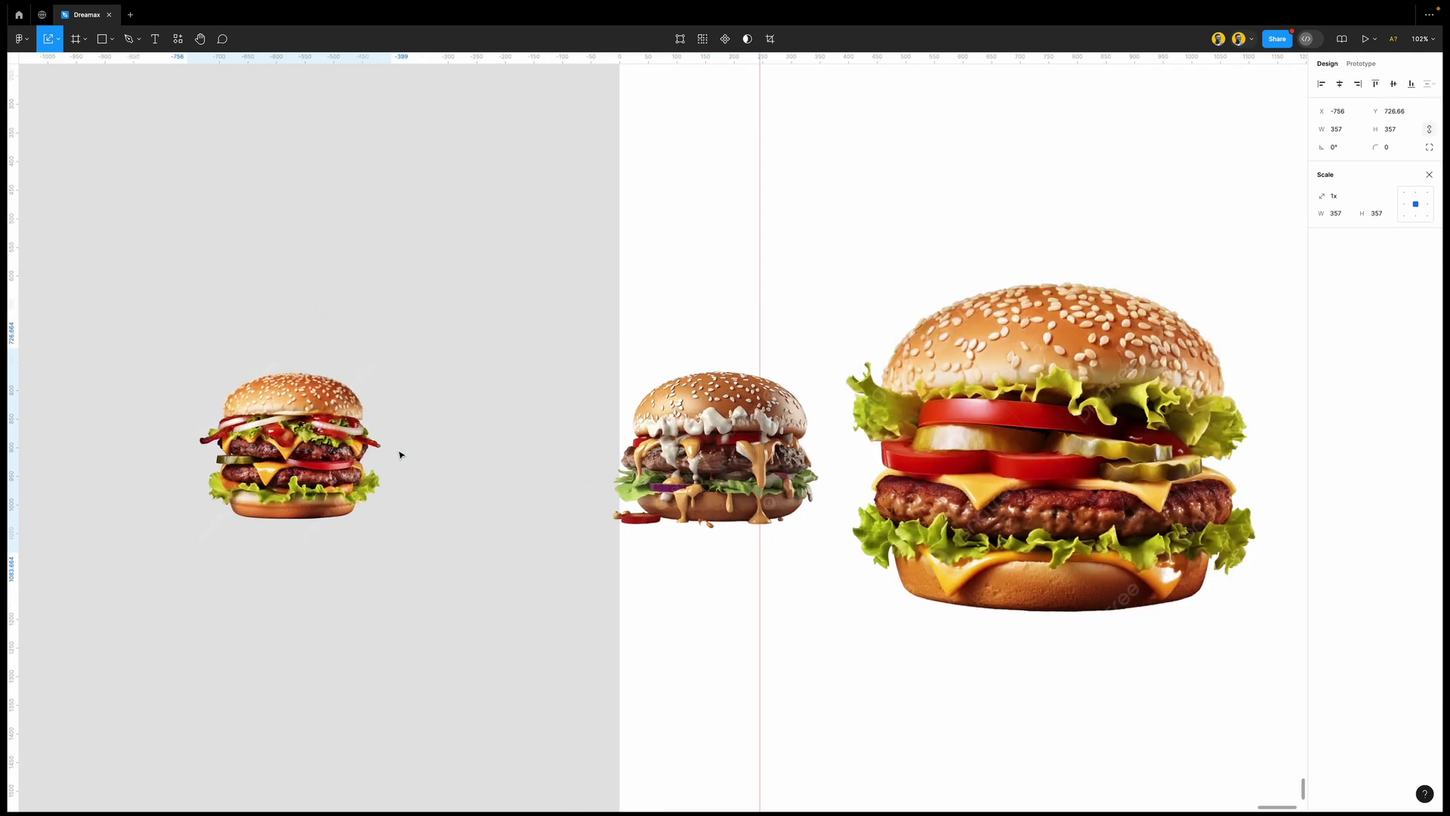
key(shift+Right)
key(shift+Right)
key(shift+Right)
key(shift+Right)
key(shift+Right)
key(shift+Right)
key(shift+Right)
key(shift+Right)
key(shift+Right)
key(shift+Right)
key(shift+Right)
key(shift+Right)
key(shift+Right)
key(shift+Right)
key(shift+Right)
key(shift+Right)
key(shift+Right)
key(shift+Right)
key(shift+Right)
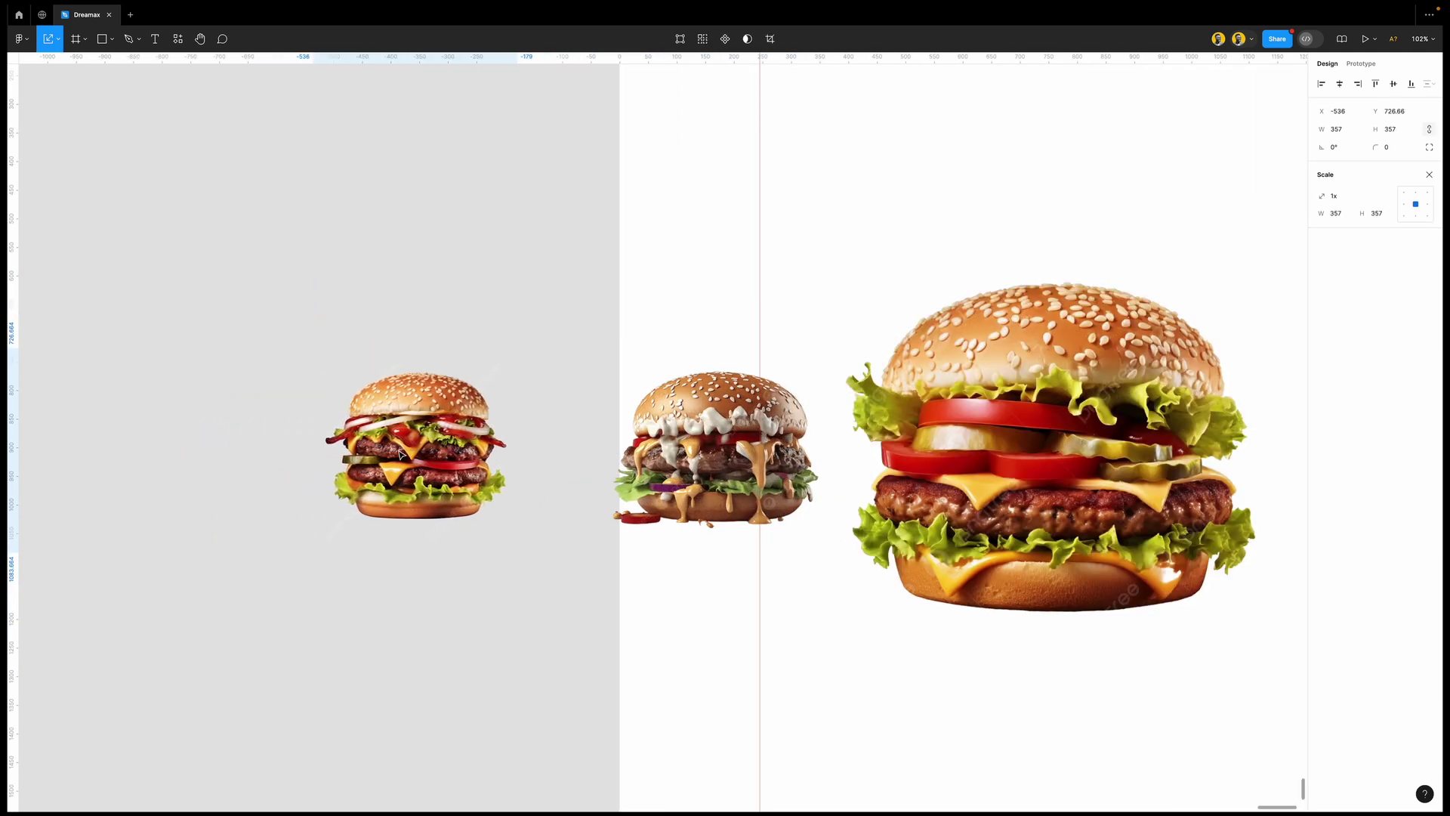
key(shift+Right)
key(shift+Right)
drag(551, 441, 585, 436)
scroll(511, 448, down, 6)
click(537, 327)
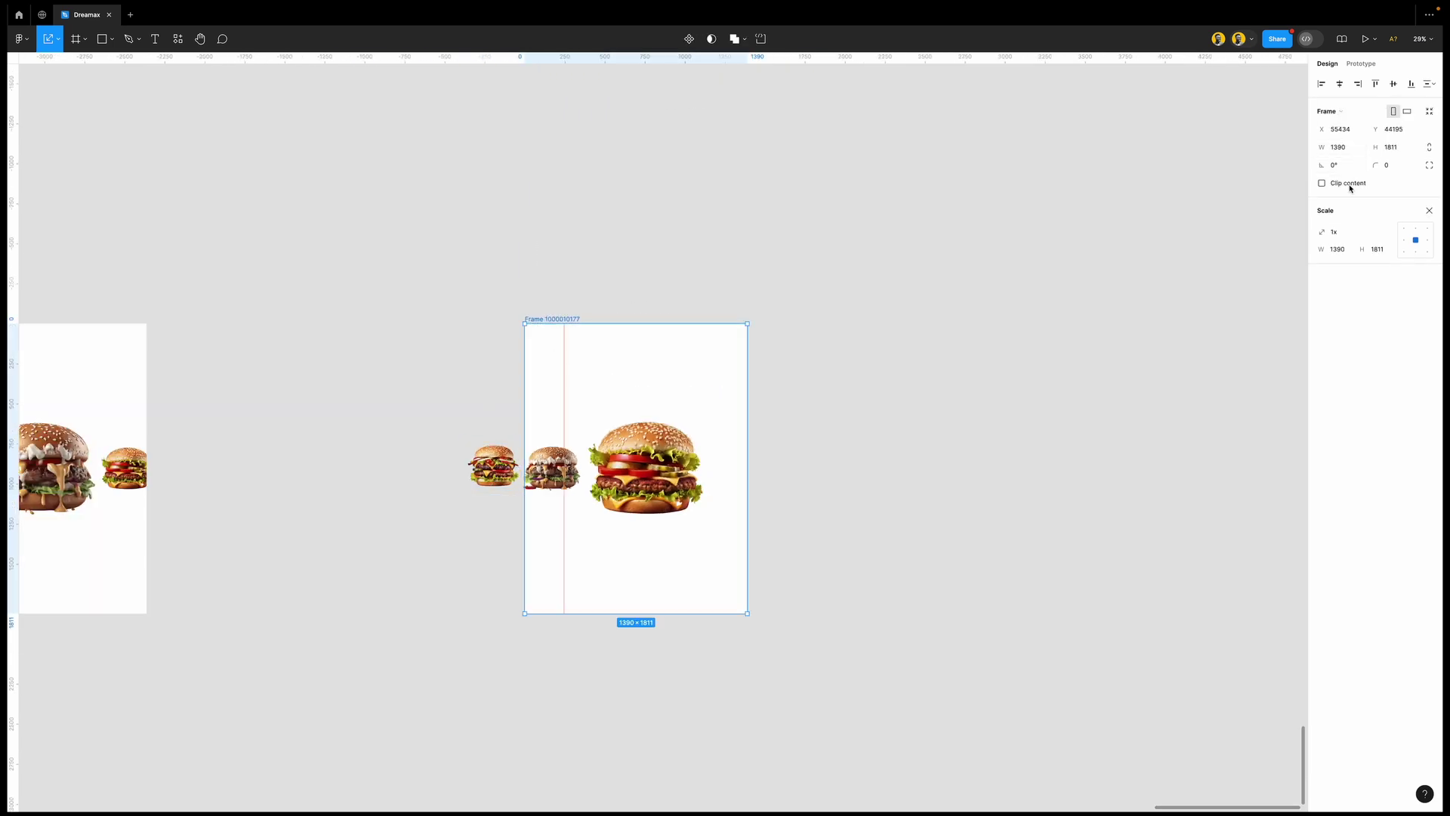
click(1320, 184)
click(880, 543)
scroll(879, 544, down, 3)
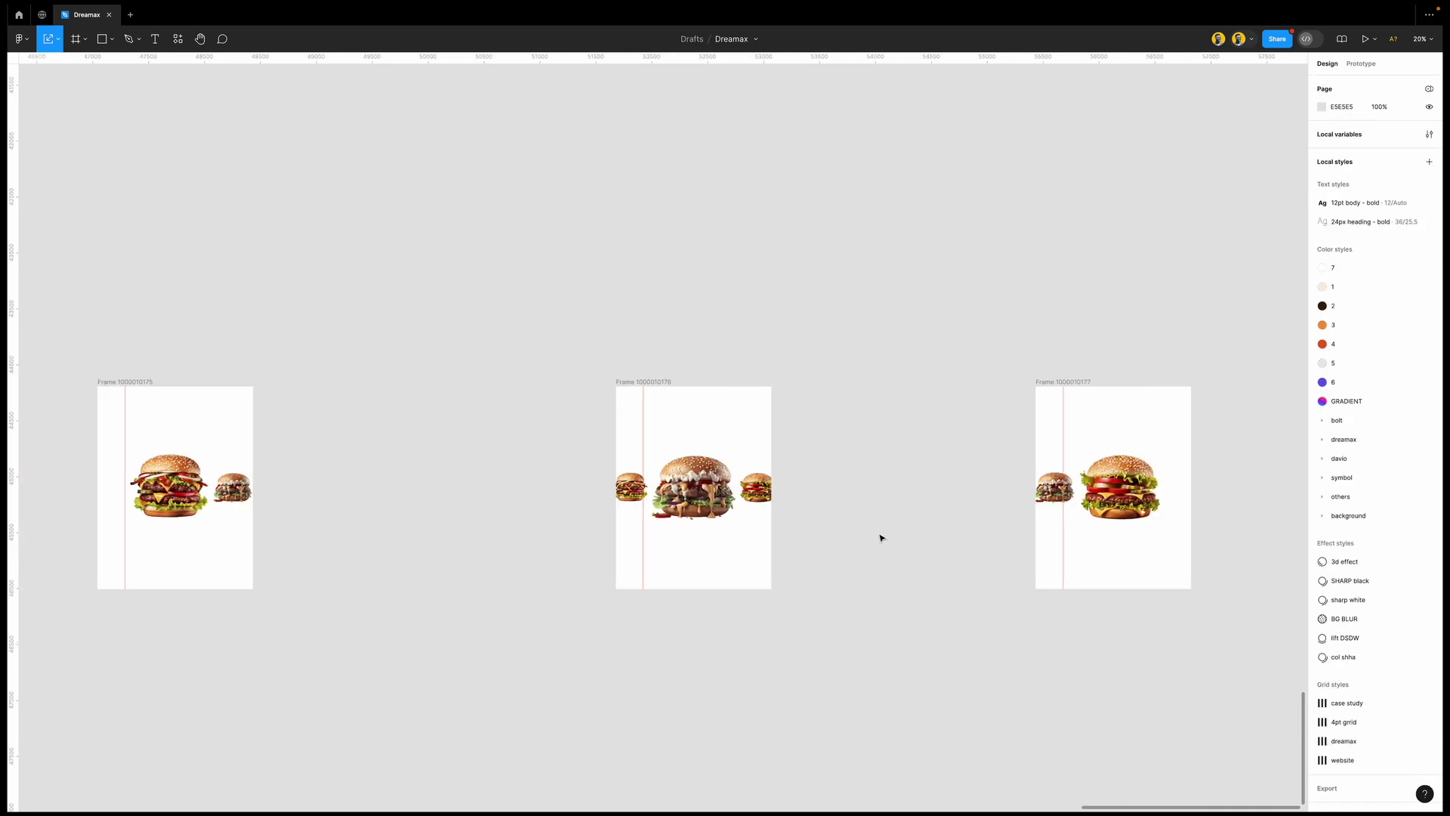
scroll(881, 538, down, 1)
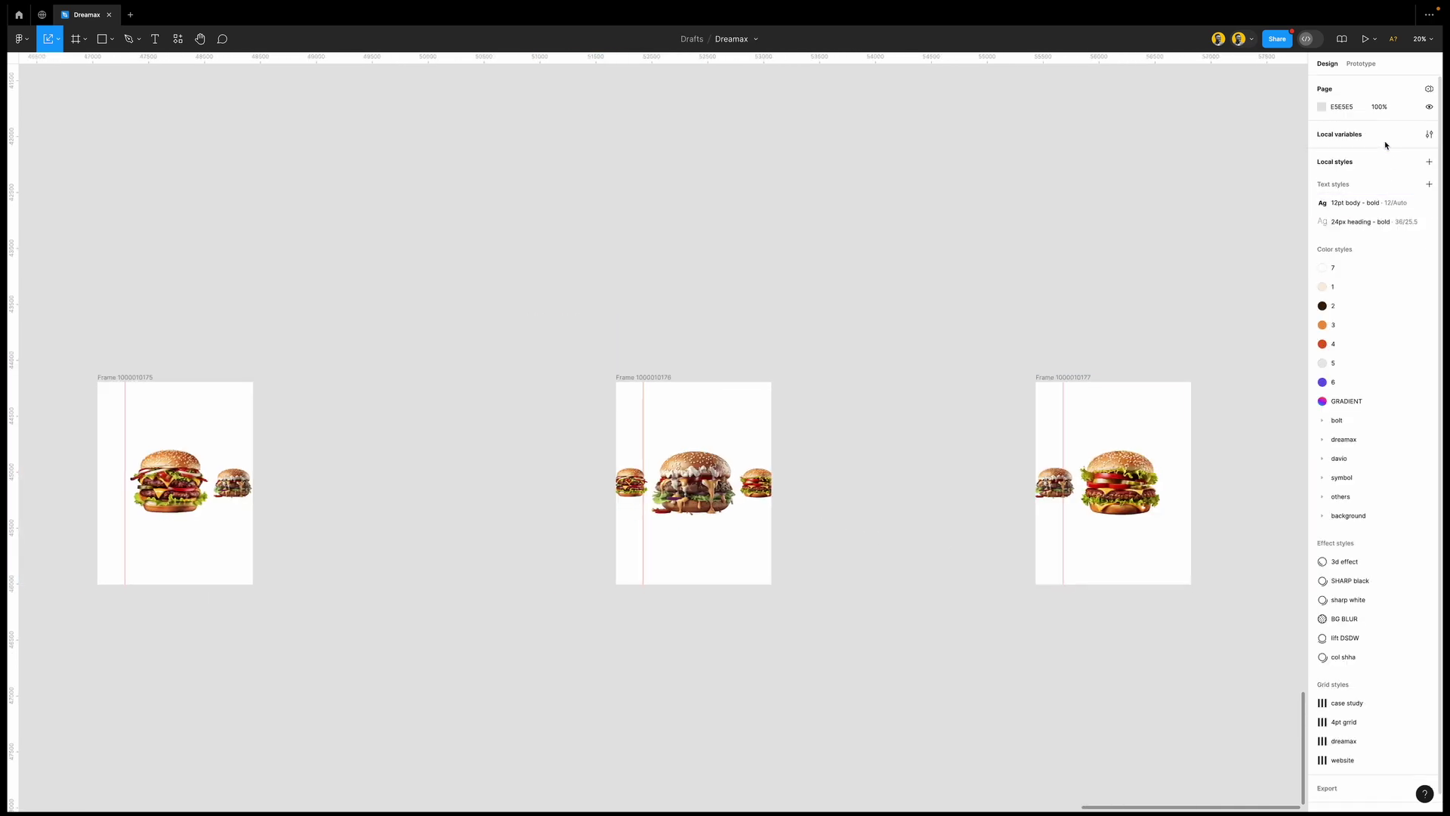
click(1361, 64)
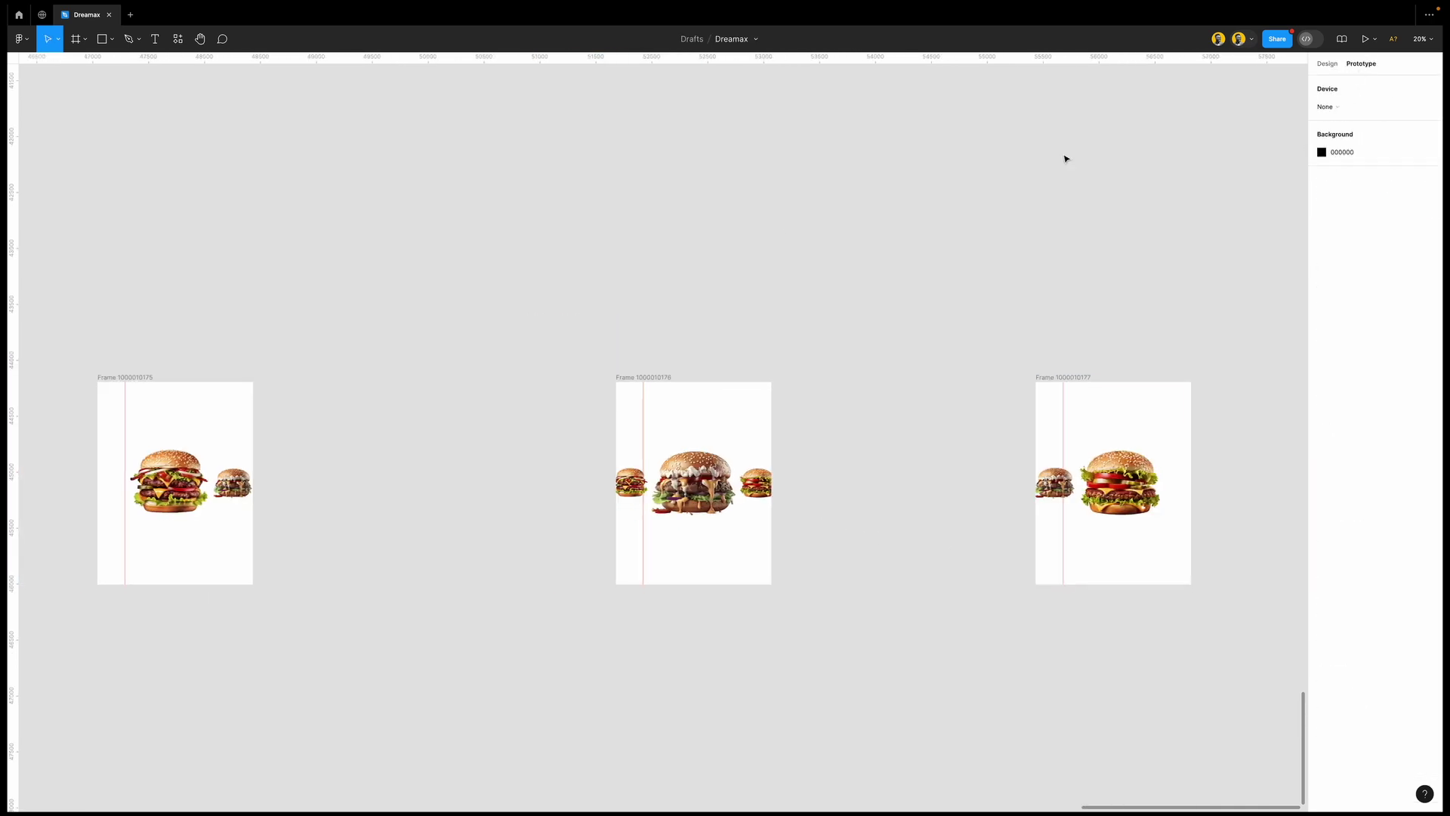
click(139, 379)
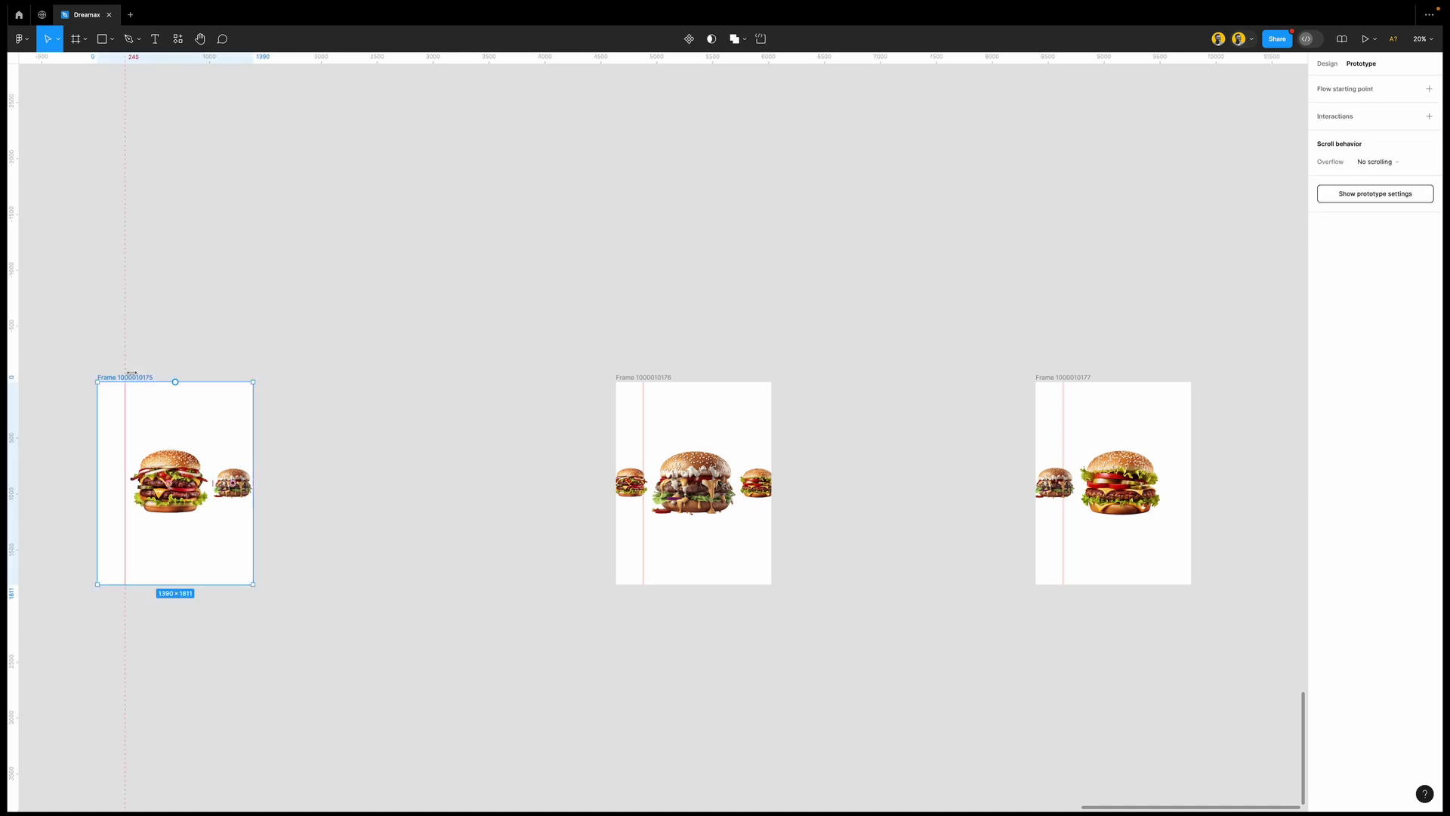
click(206, 502)
scroll(206, 502, up, 5)
scroll(249, 483, down, 5)
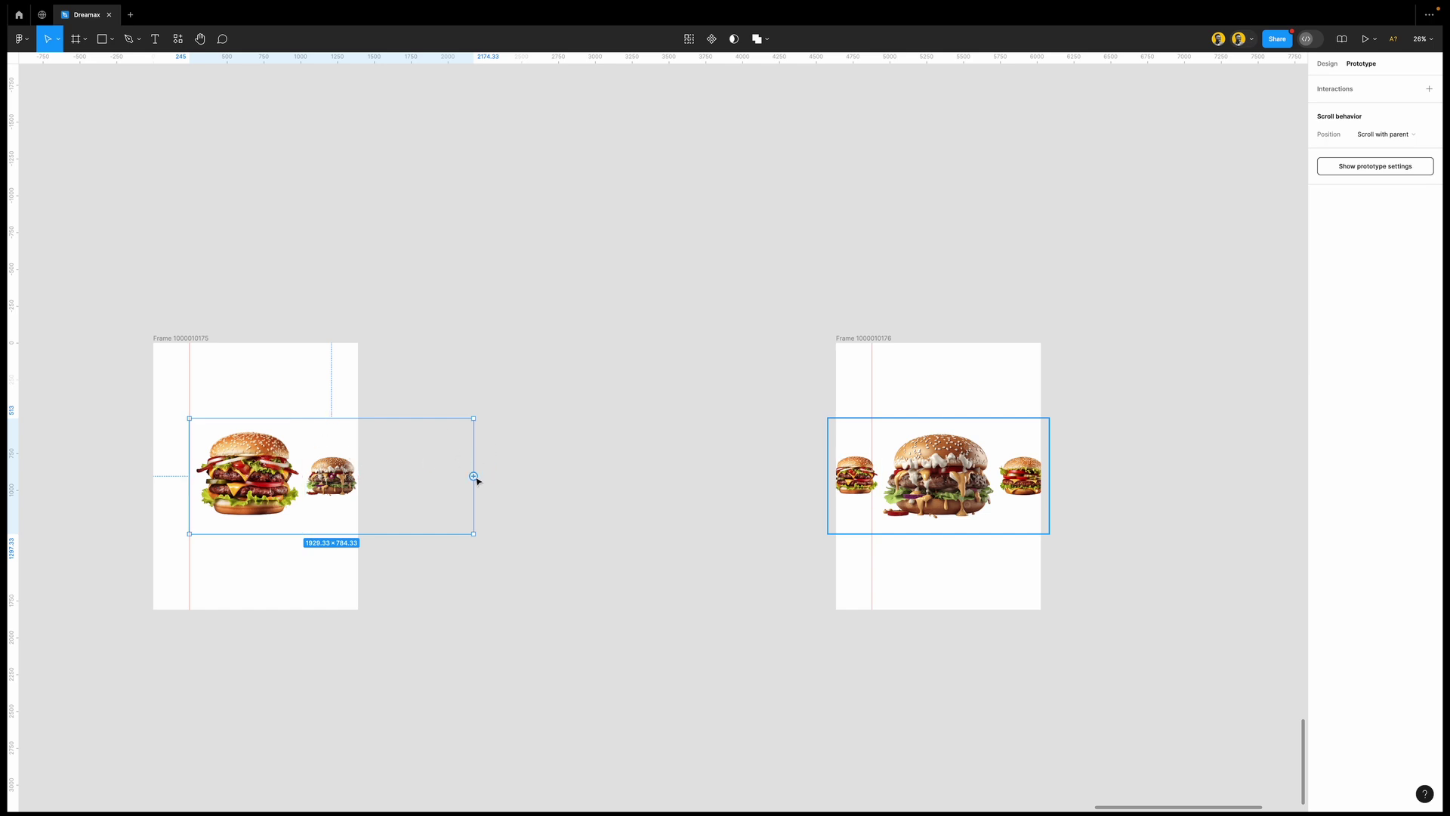
drag(474, 476, 844, 483)
scroll(845, 499, right, 5)
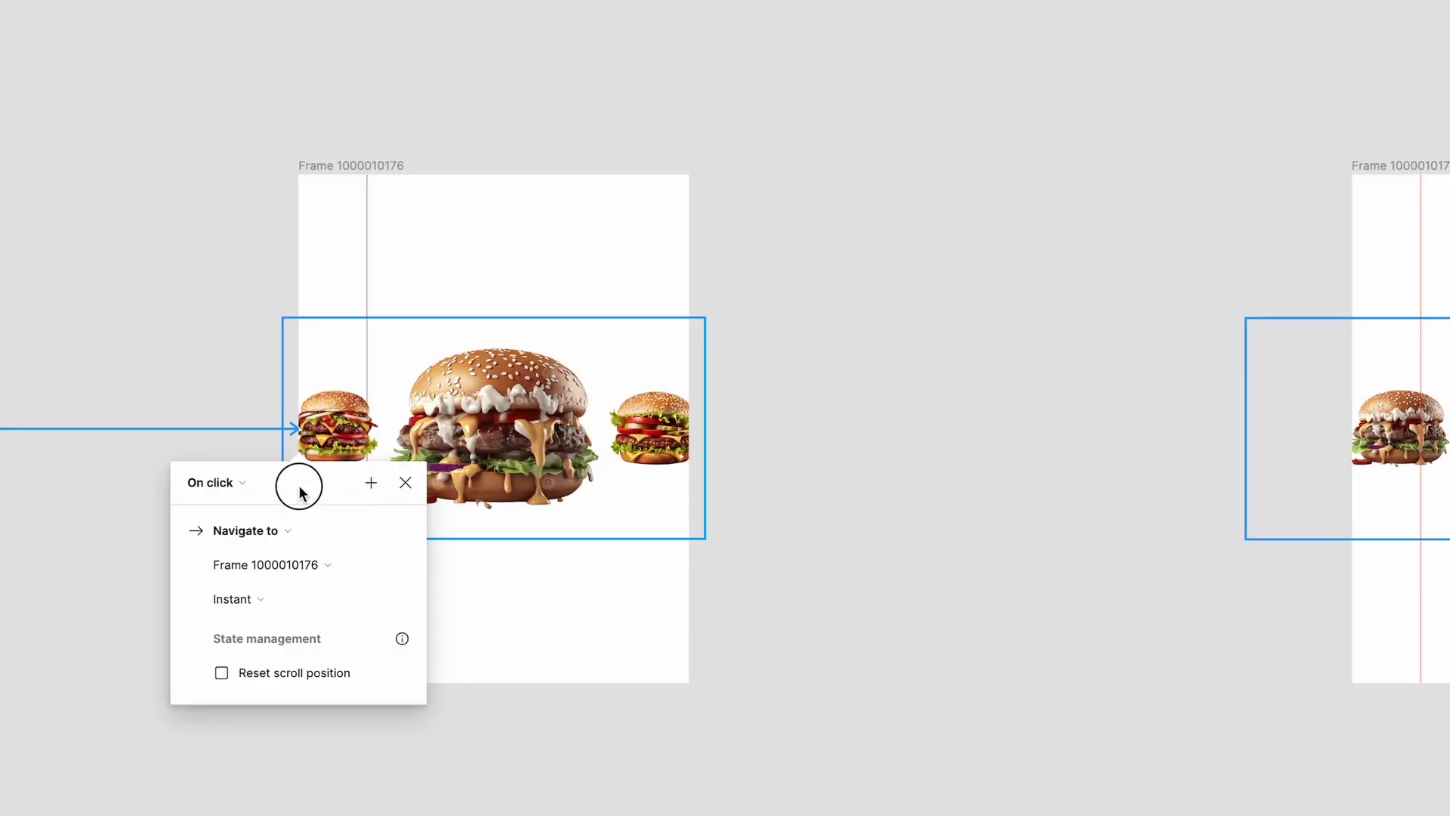
drag(477, 509, 766, 378)
click(797, 246)
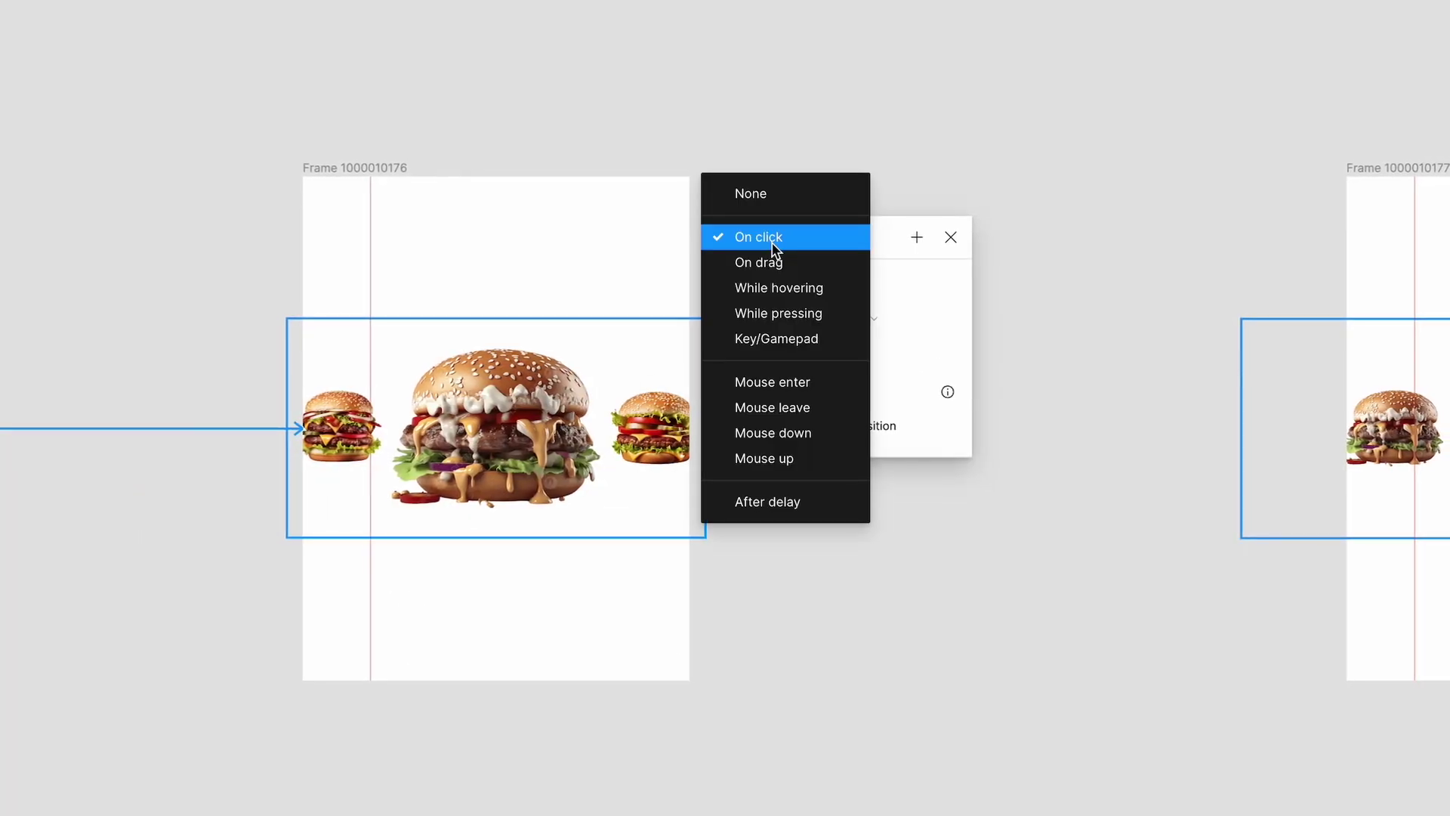
click(777, 262)
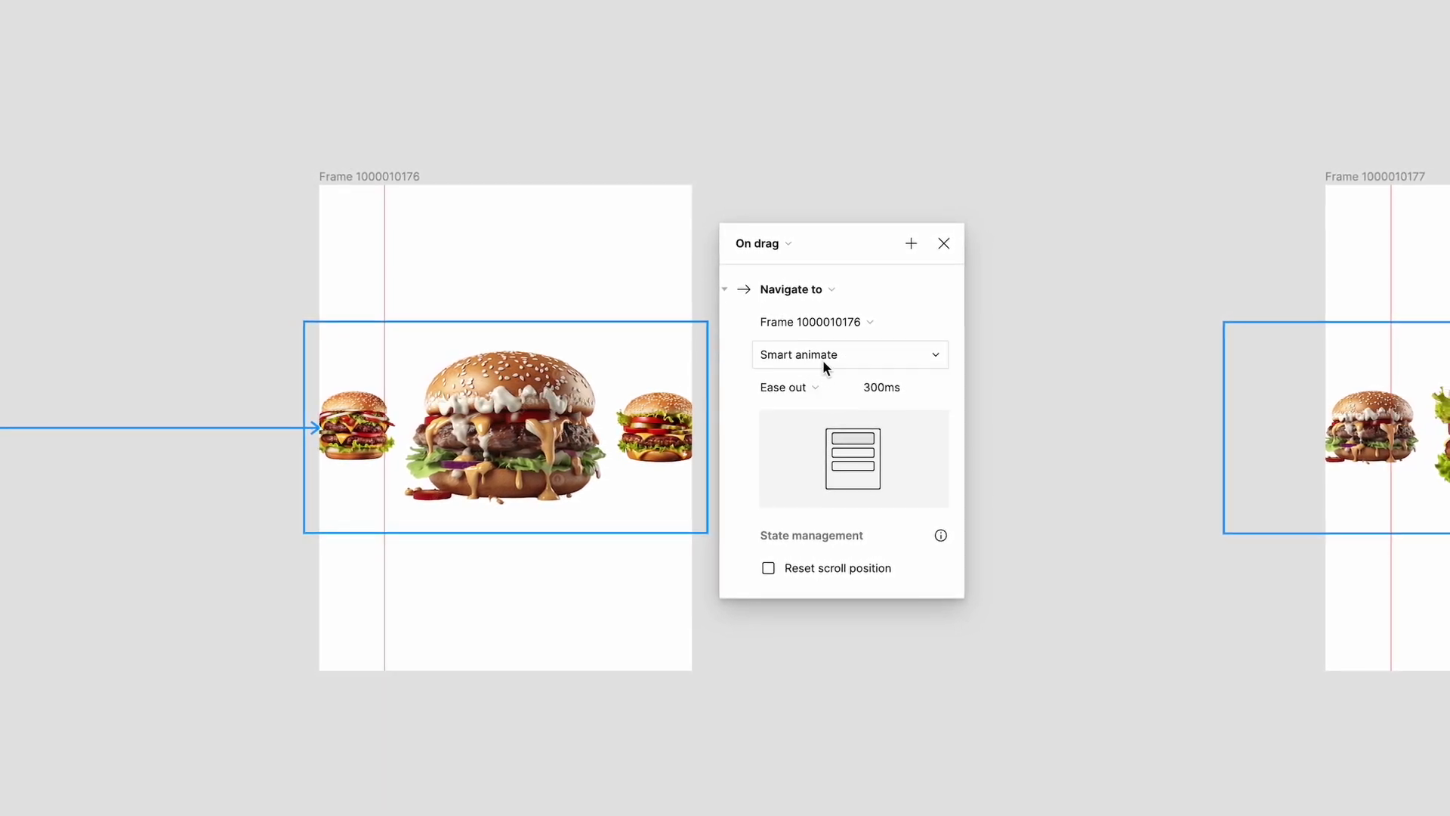
click(815, 385)
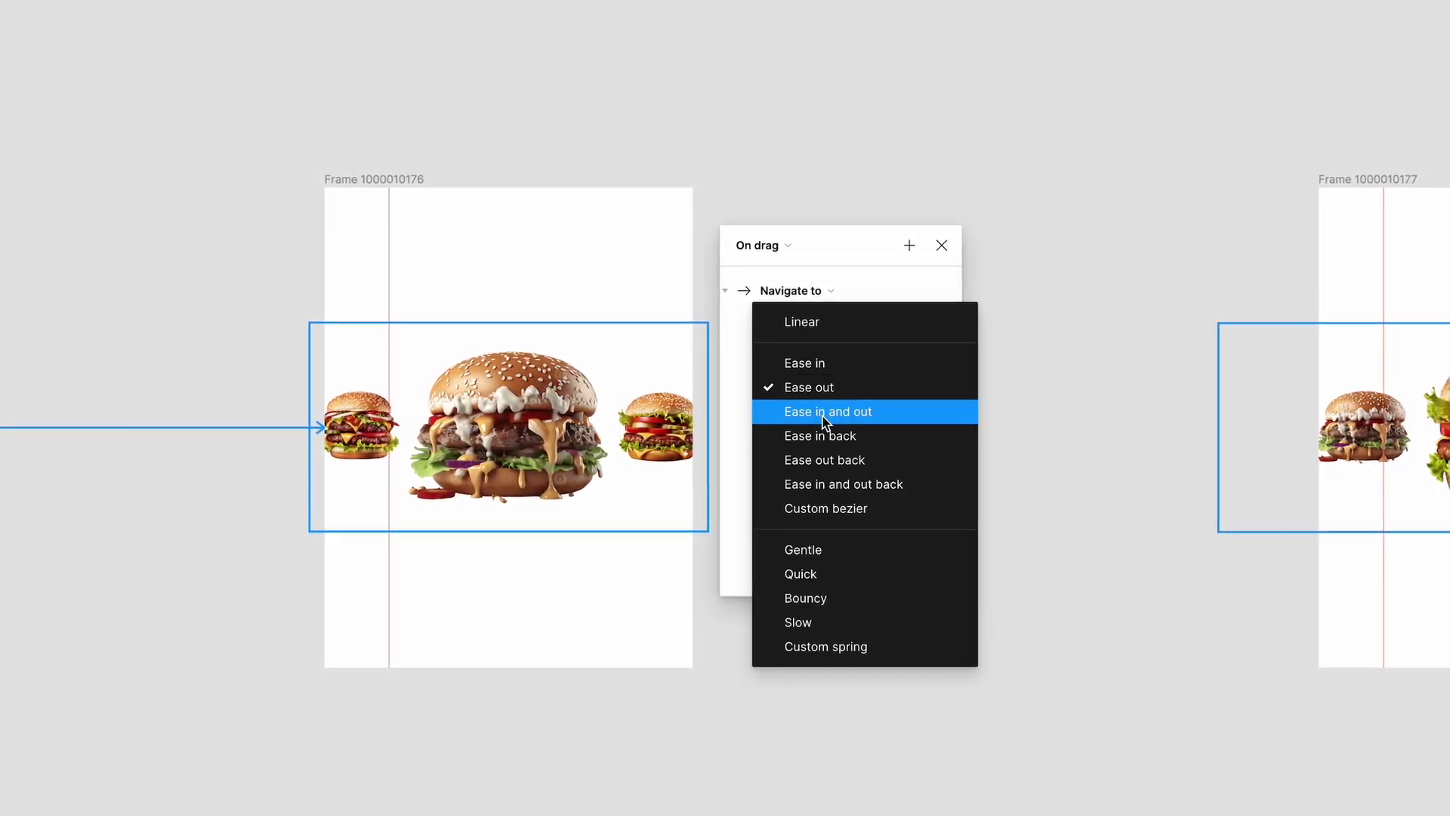
click(833, 484)
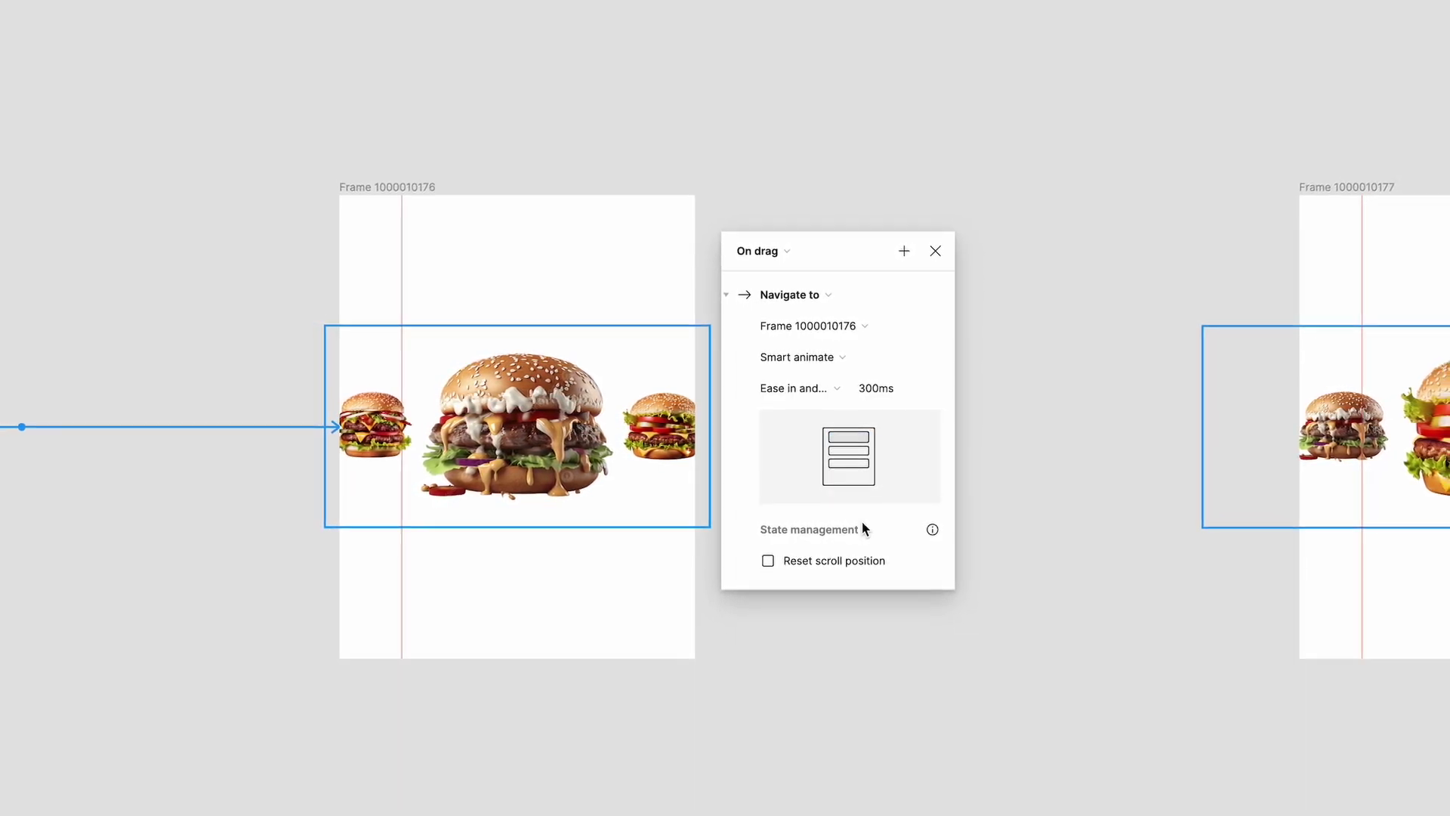
click(638, 474)
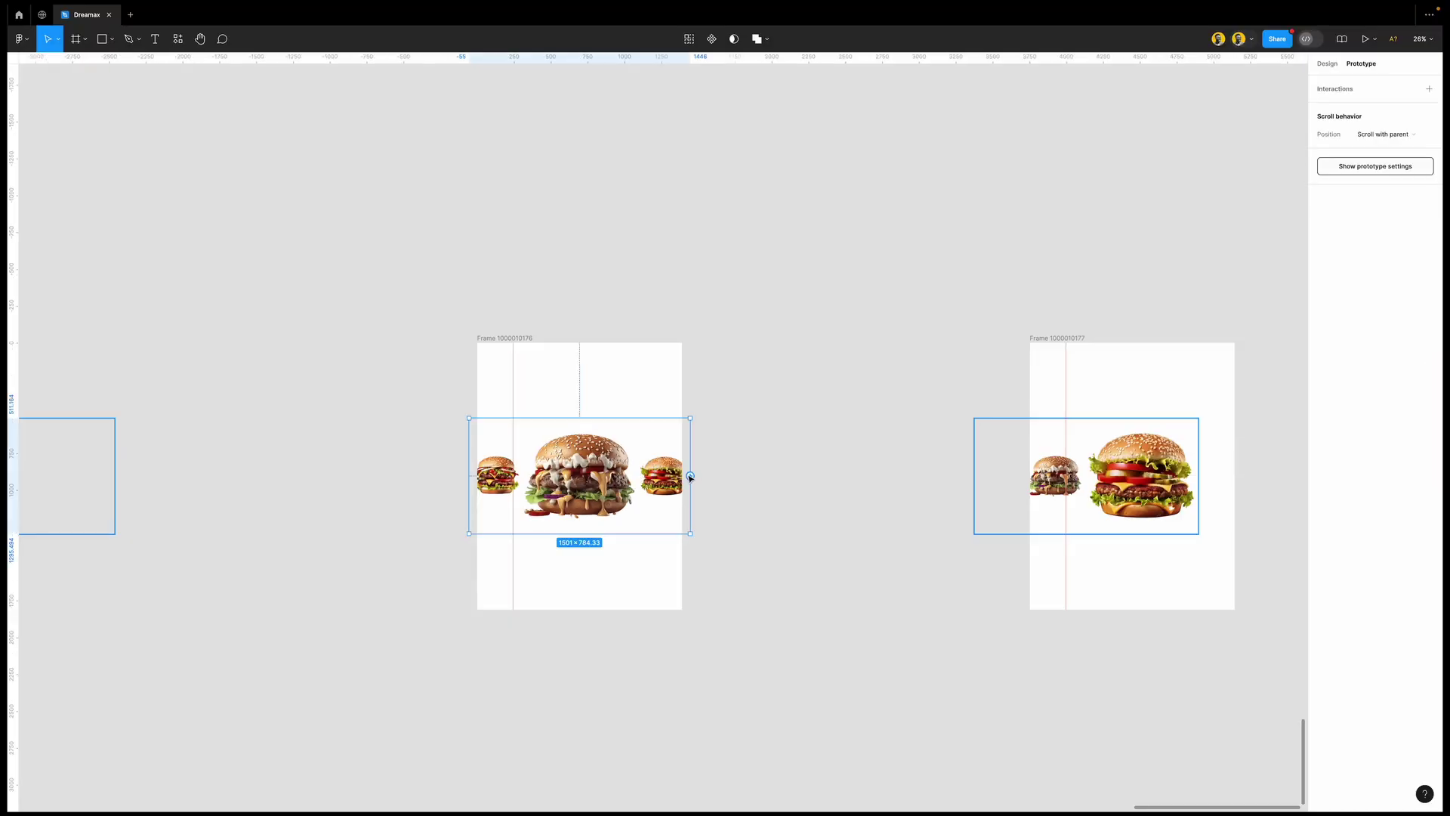
drag(689, 477, 1025, 496)
click(987, 504)
click(998, 522)
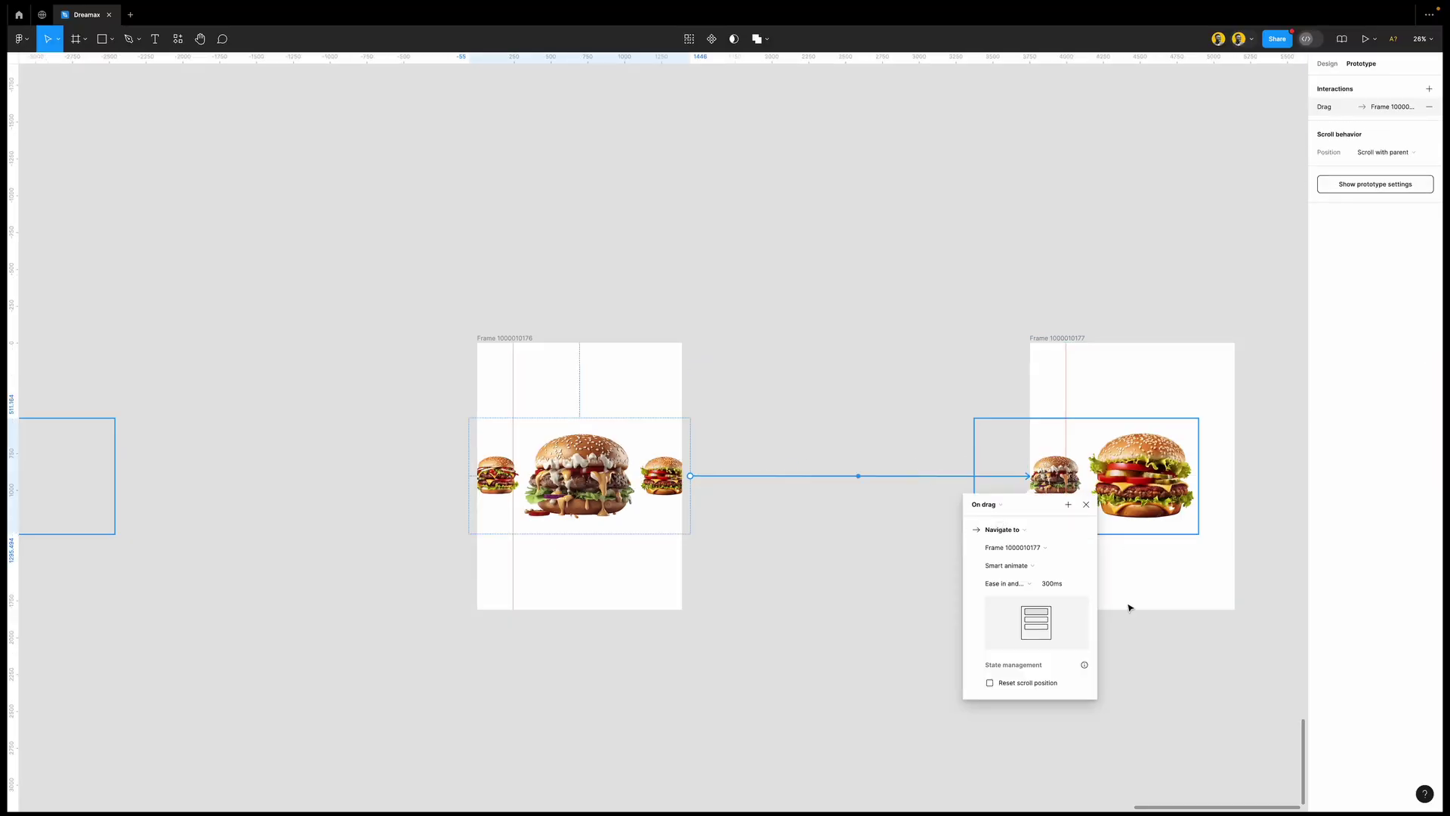
click(1184, 471)
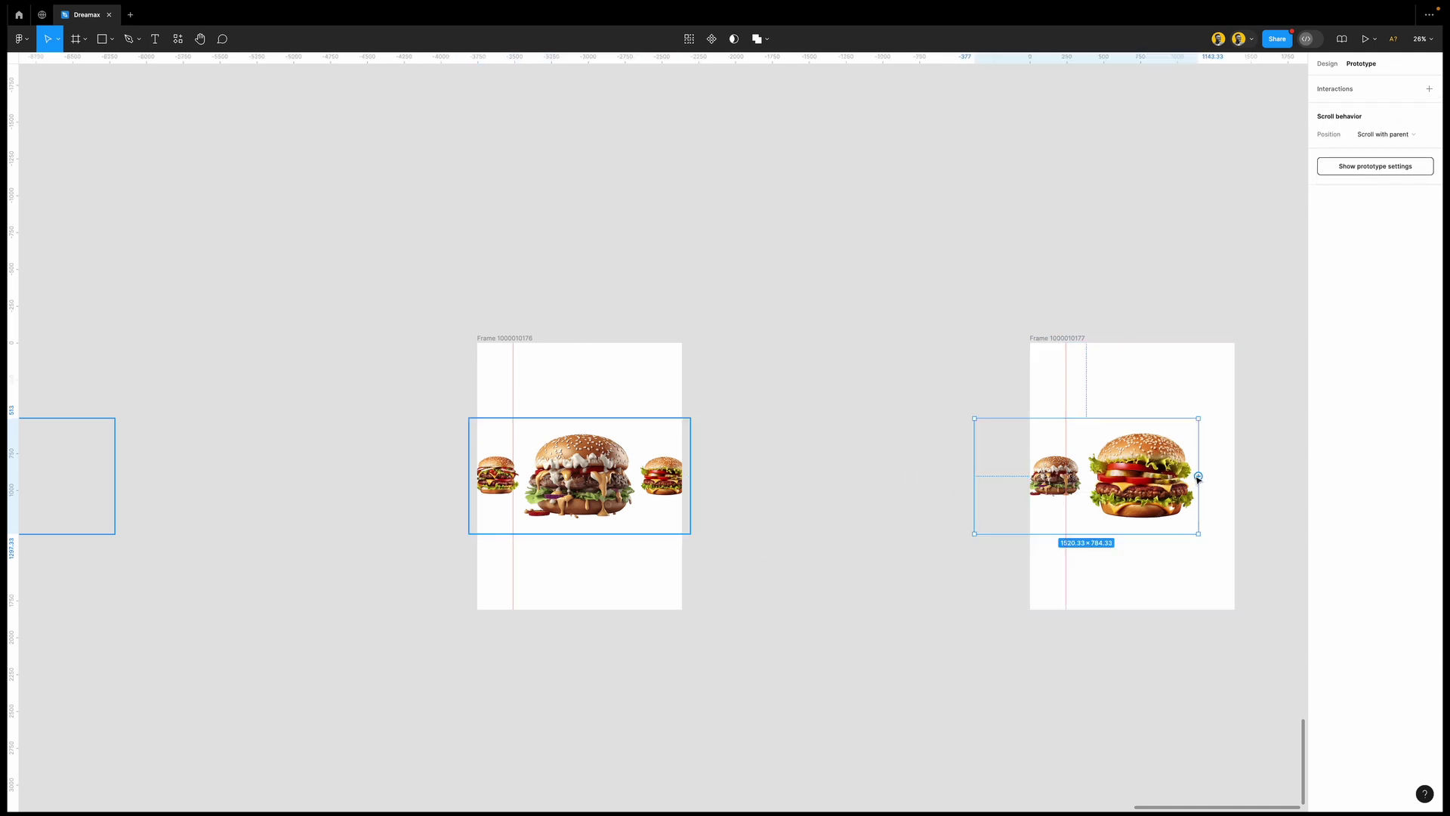
drag(1198, 476, 616, 415)
click(635, 503)
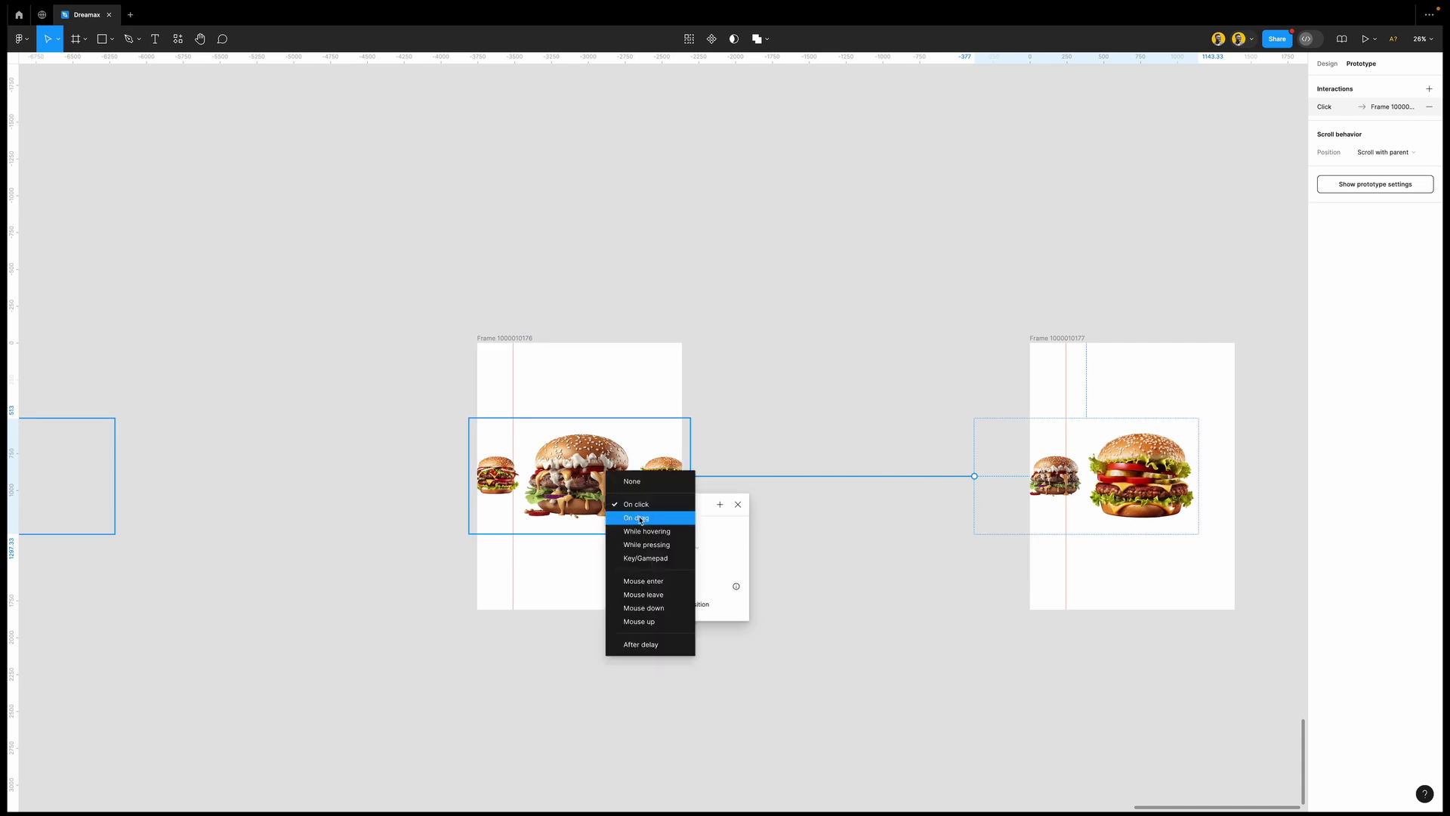
click(640, 518)
click(738, 504)
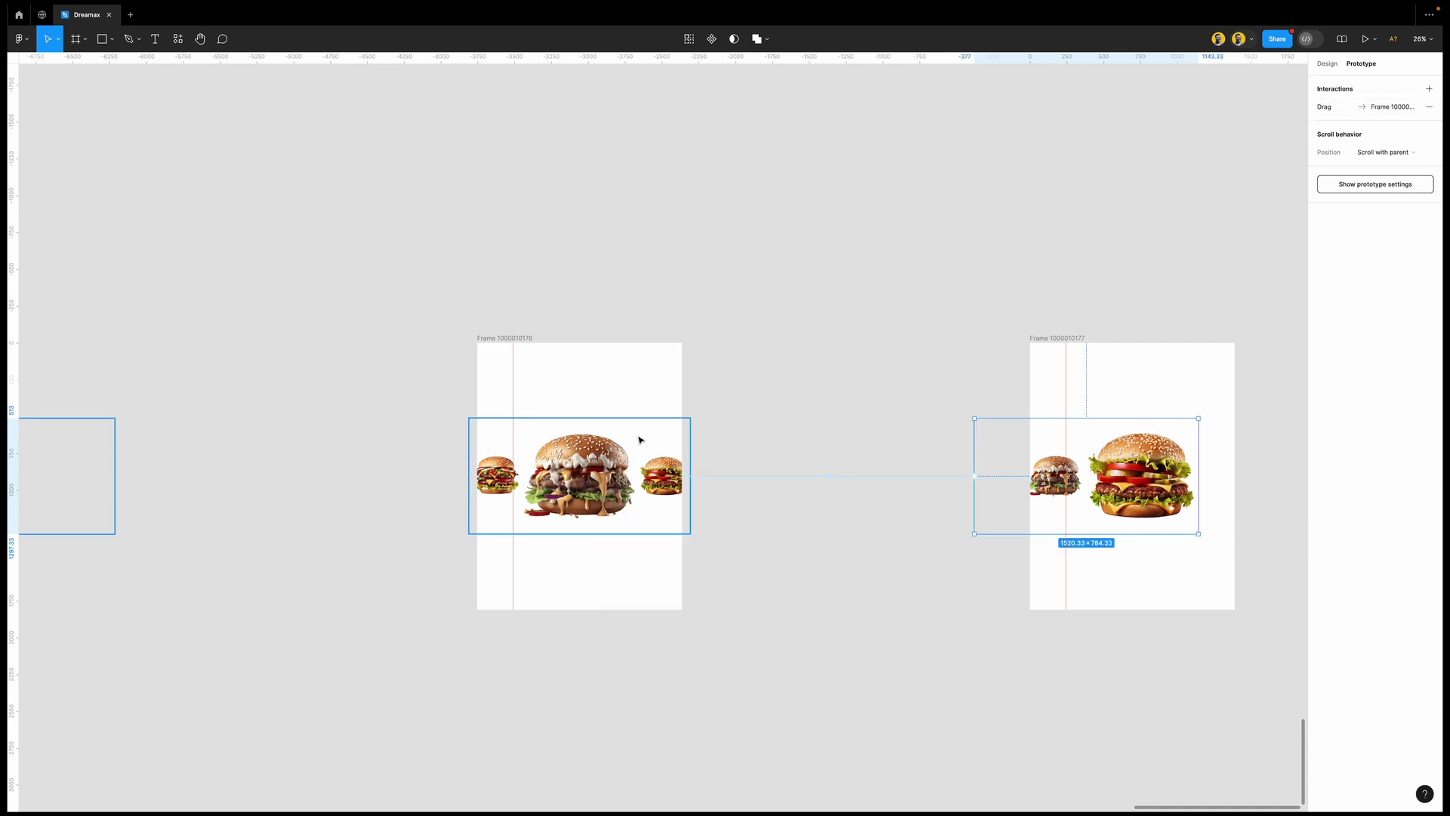
click(640, 438)
drag(689, 476, 165, 477)
click(144, 501)
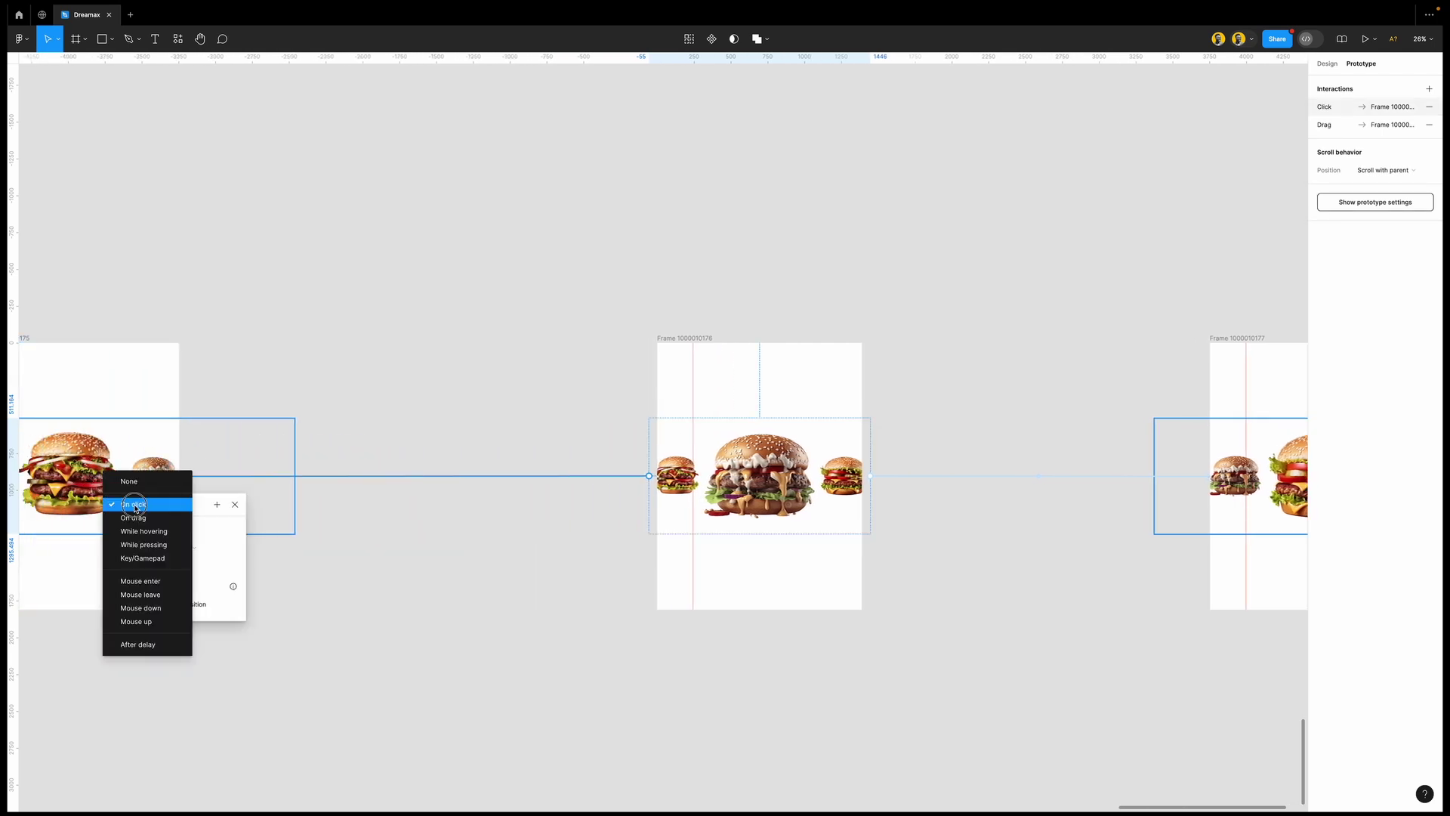
click(142, 523)
click(236, 505)
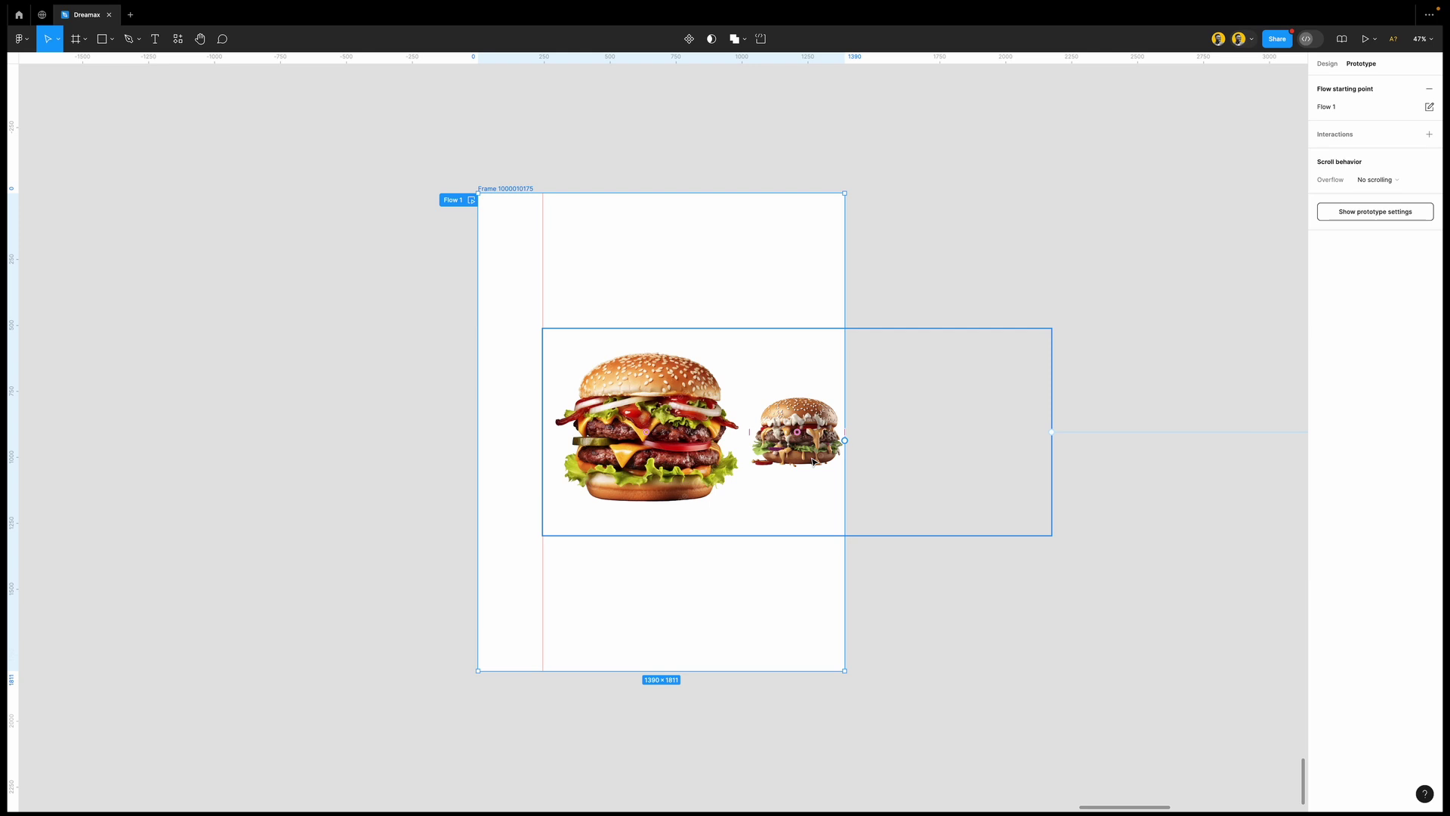
Play Flow 1 in a separate preview tab and drag the carousel to the next burger
click(471, 200)
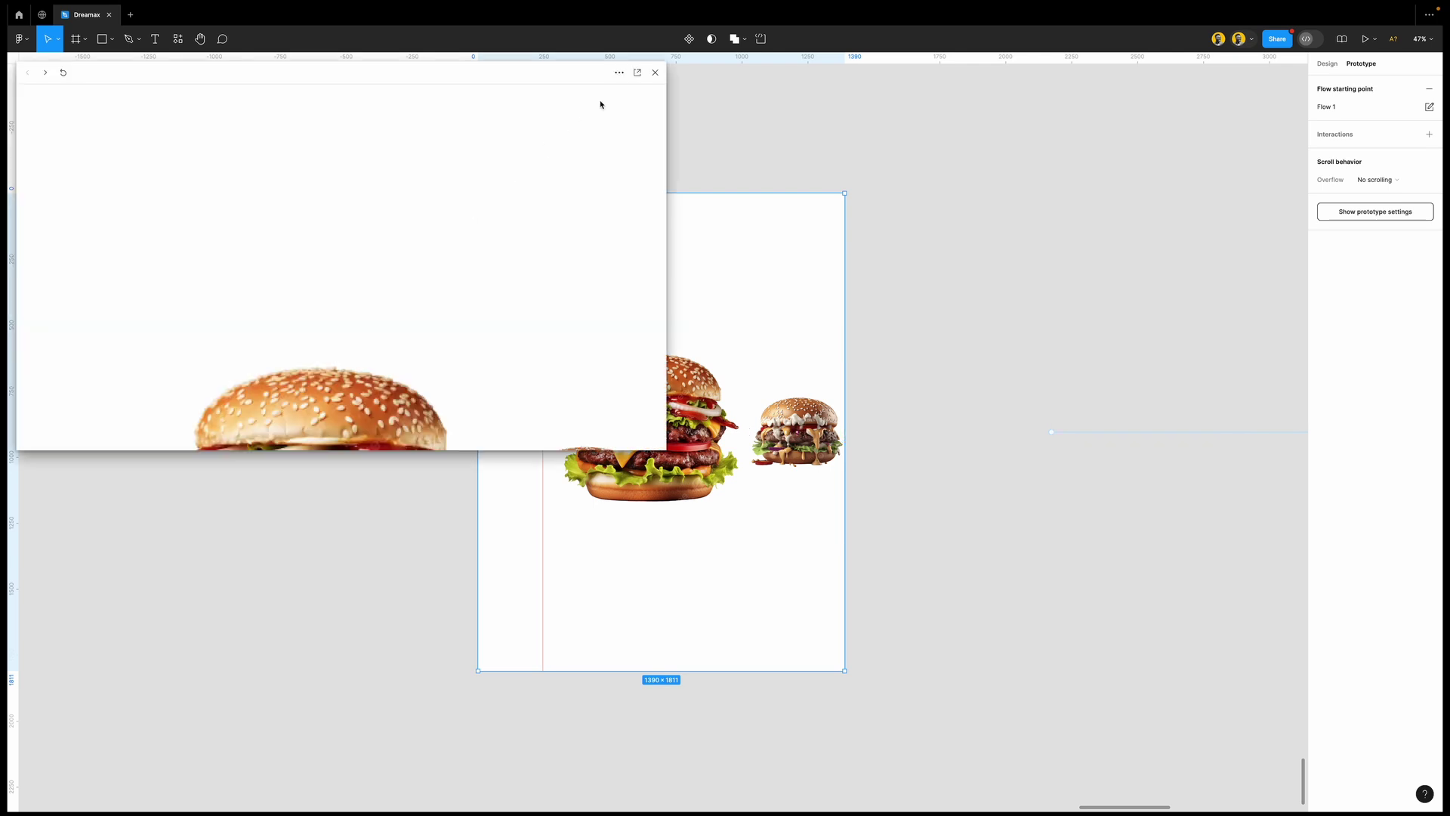
click(637, 75)
drag(756, 425, 605, 435)
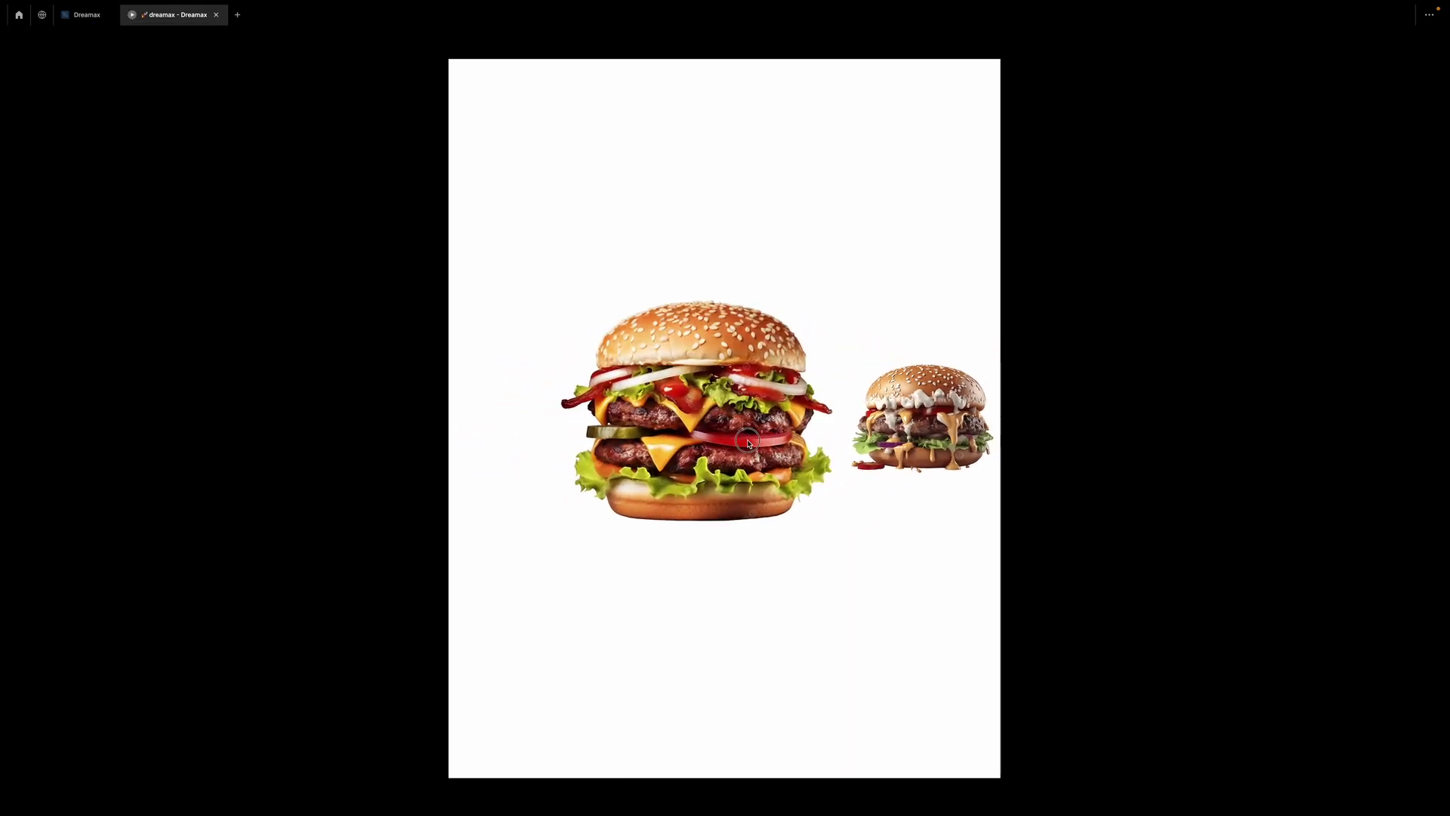